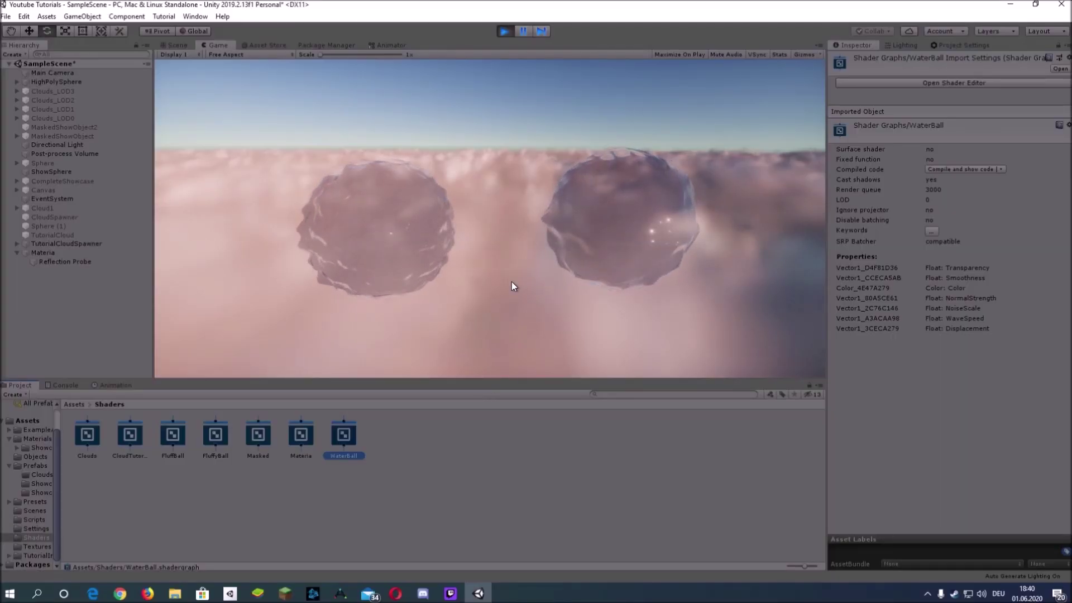
# Turn the play camera toward the left ball, then exit play mode.
pyautogui.moveTo(511, 282); pyautogui.dragTo(608, 276, button='right')
pyautogui.press('a')
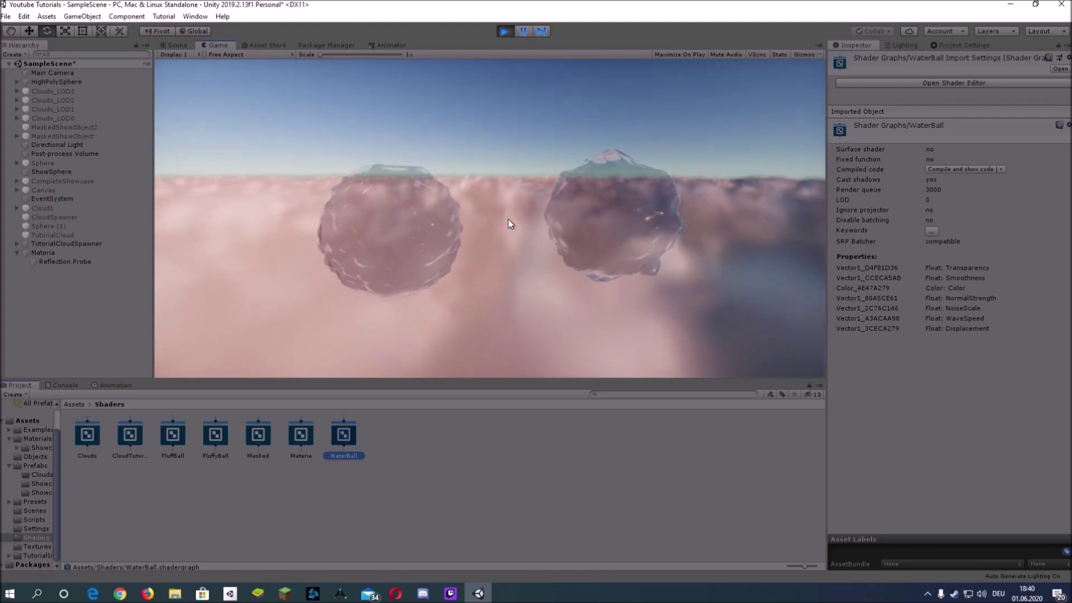
pyautogui.click(498, 411)
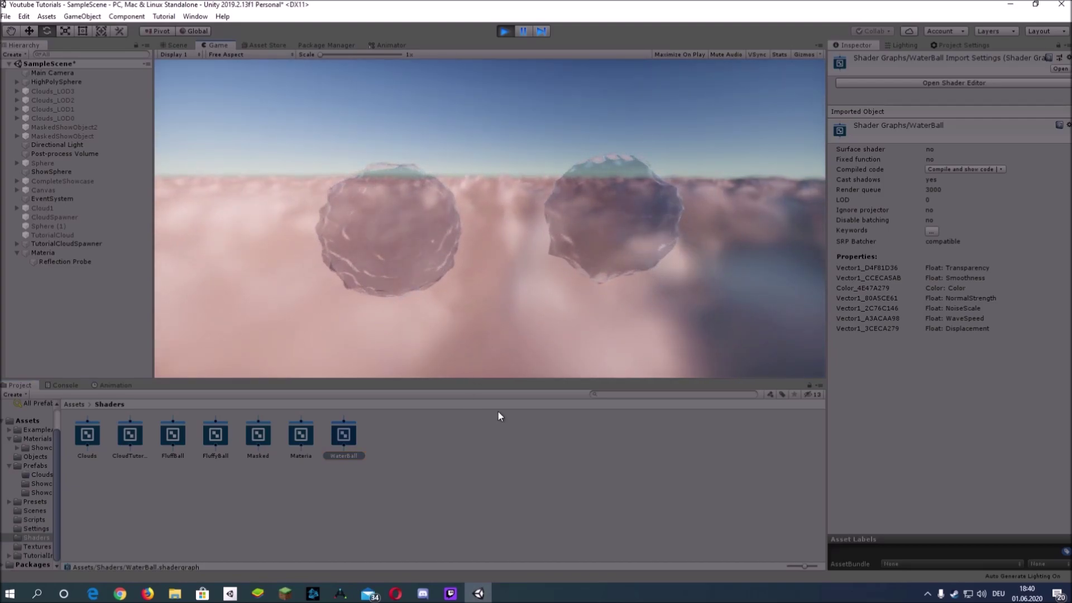
pyautogui.click(504, 31)
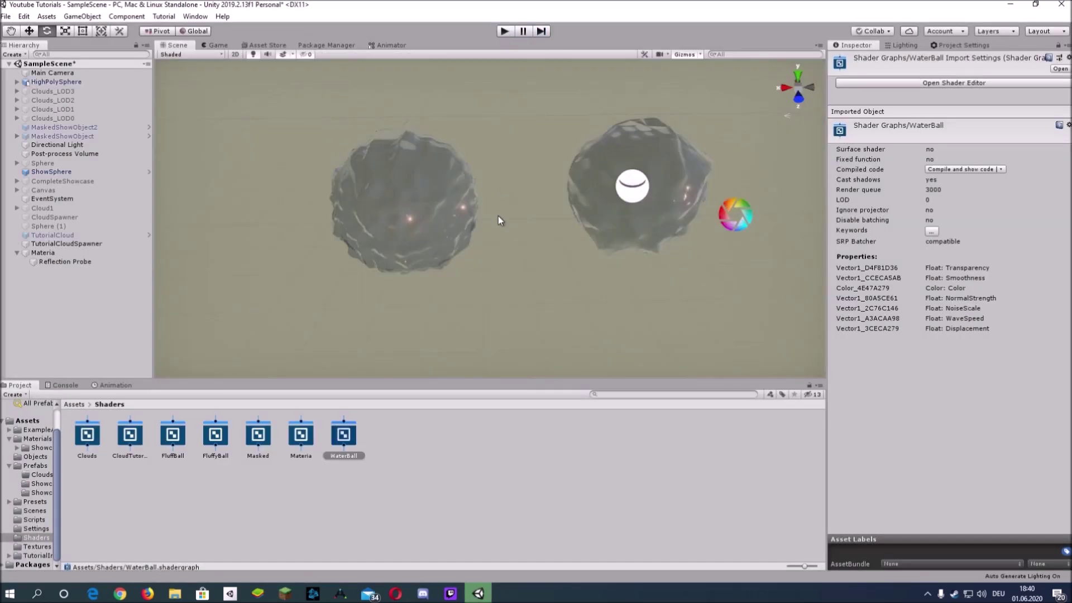
# Create a PBR shader graph named WaterBallTutorial in the Shaders folder.
pyautogui.click(407, 466)
pyautogui.rightClick(414, 450)
pyautogui.moveTo(467, 186)
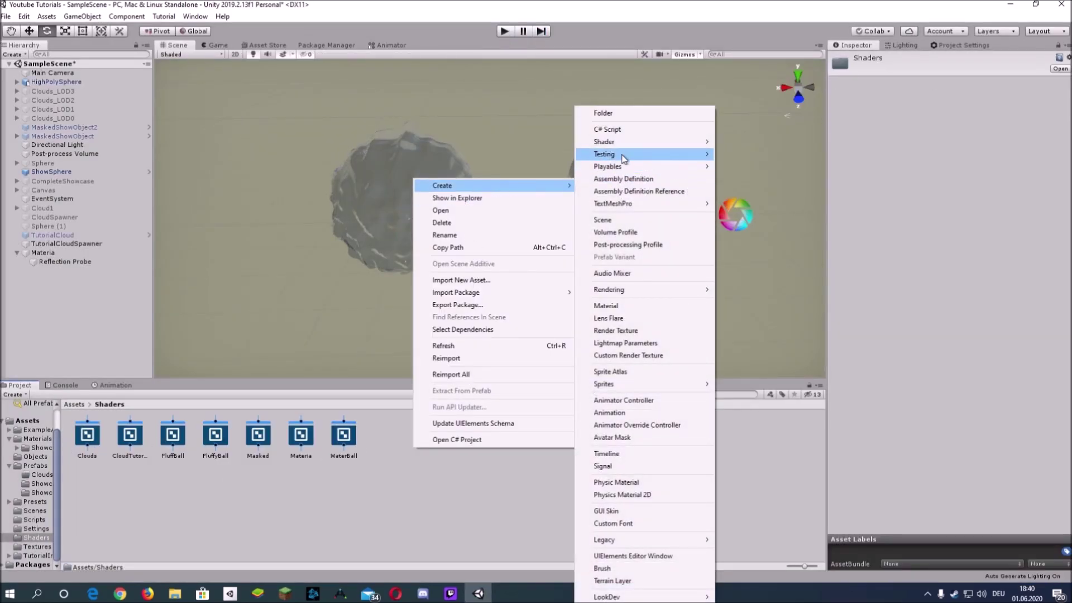
pyautogui.moveTo(614, 141)
pyautogui.click(737, 222)
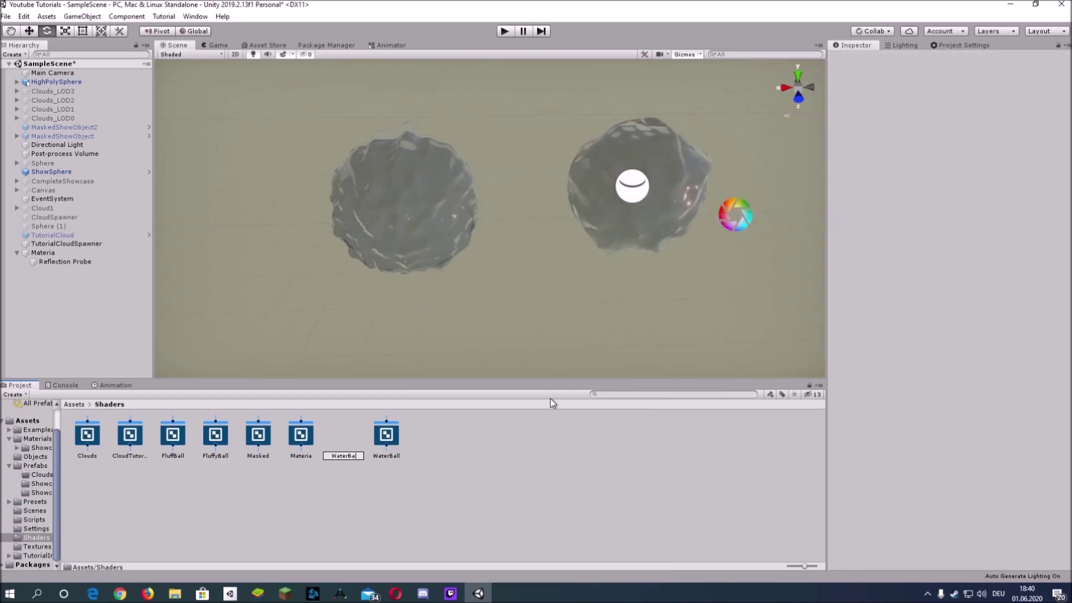
pyautogui.write('WaterBallTutorial')
pyautogui.press('Return')
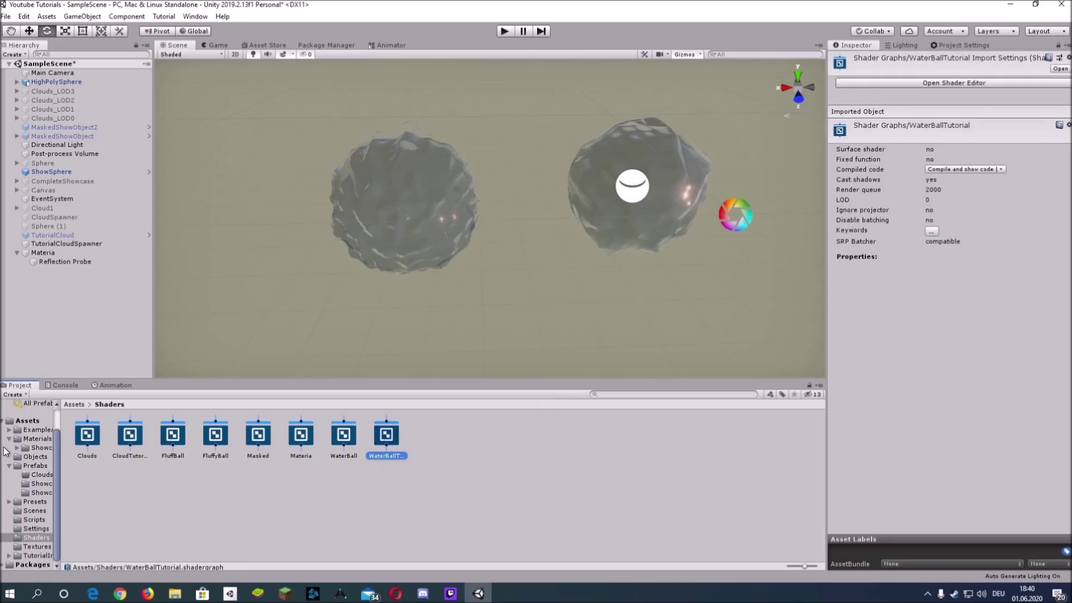
# Create a new material named WaterBallTutorial in the Materials folder.
pyautogui.click(38, 439)
pyautogui.rightClick(428, 490)
pyautogui.moveTo(558, 228)
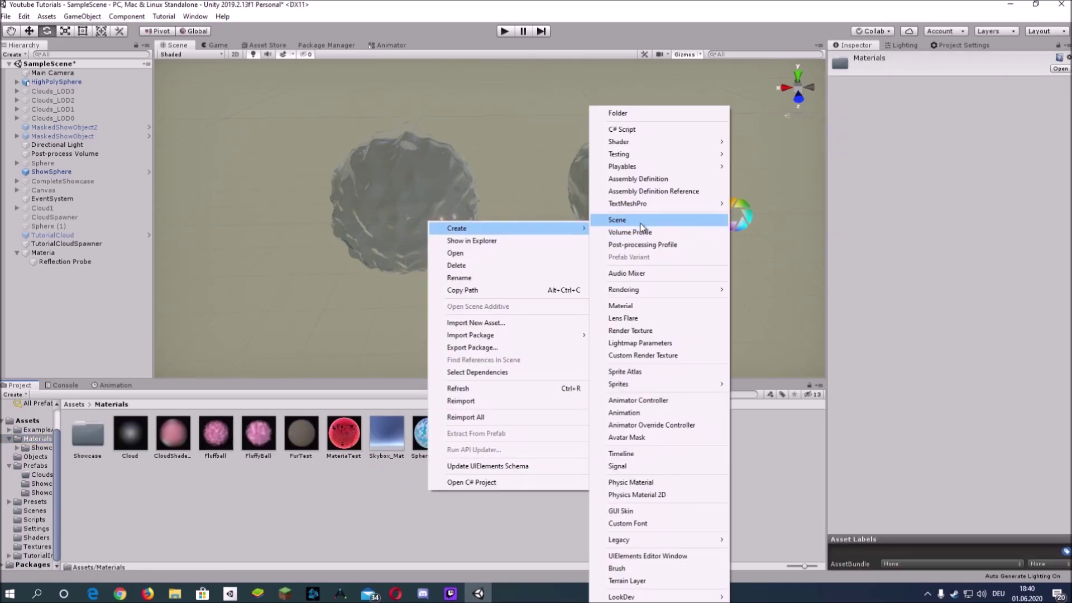
pyautogui.click(620, 305)
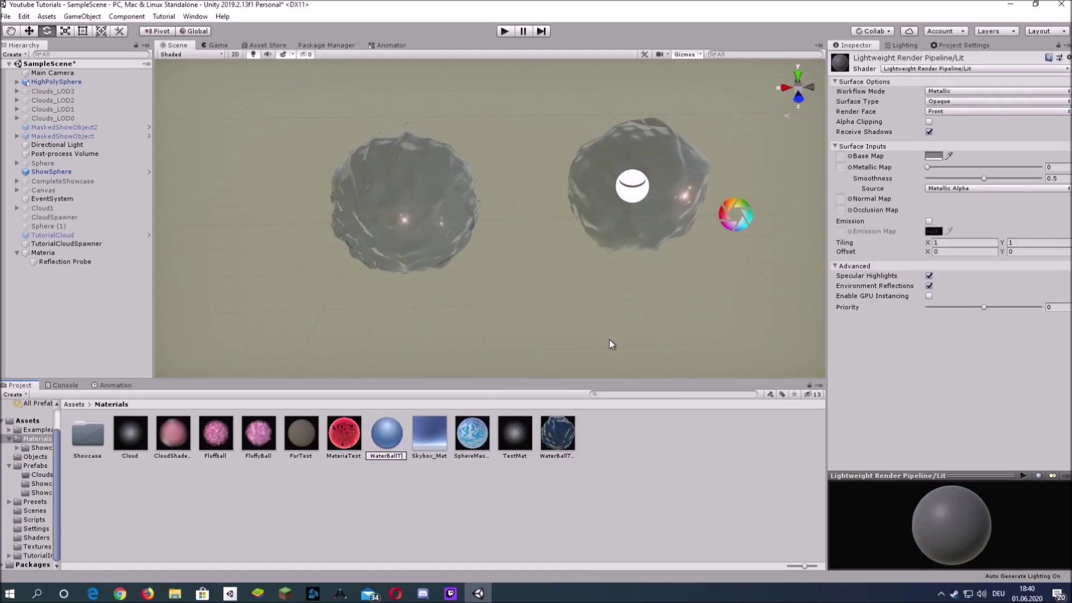
pyautogui.write('WaterBallTutorial')
pyautogui.press('Return')
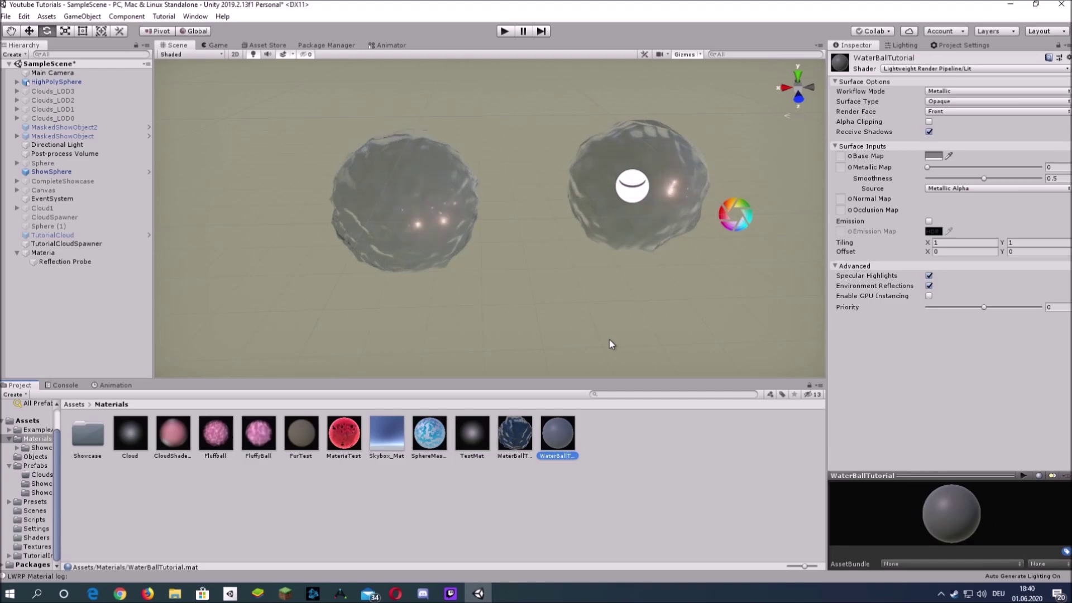
# Apply the material to the spheres and set its shader to Shader Graphs/WaterBallTutorial.
pyautogui.moveTo(557, 455); pyautogui.dragTo(672, 221)
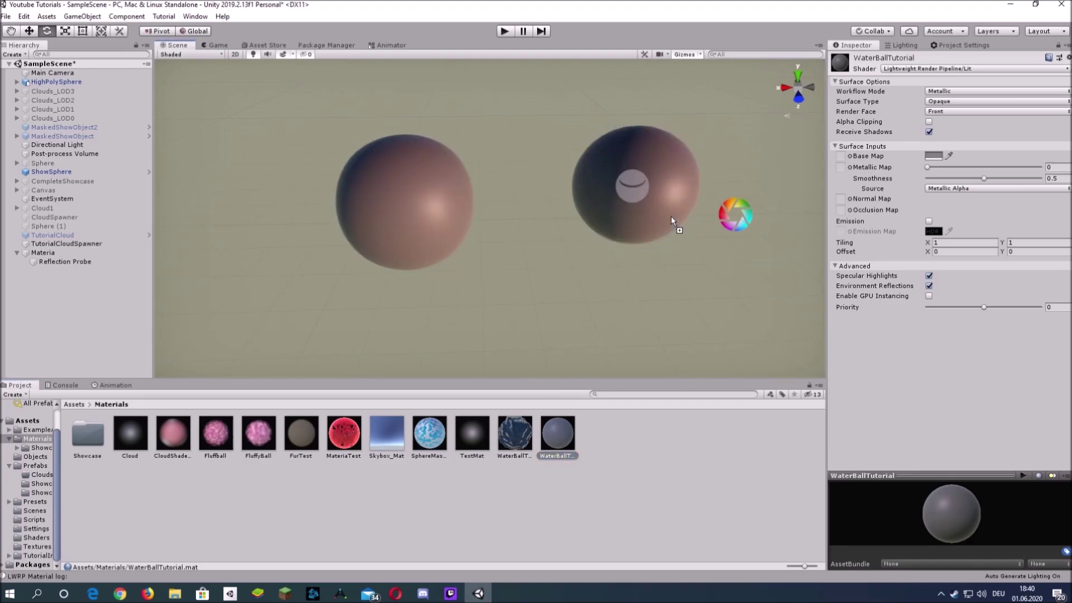
pyautogui.click(958, 69)
pyautogui.click(923, 187)
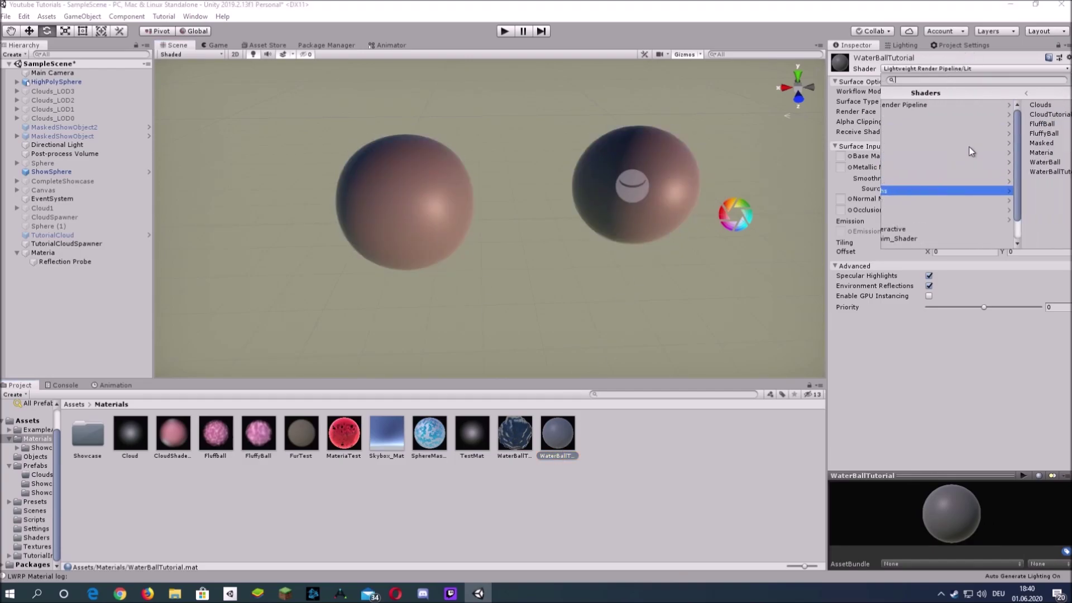
pyautogui.click(916, 172)
pyautogui.scroll(-2, 699, 257)
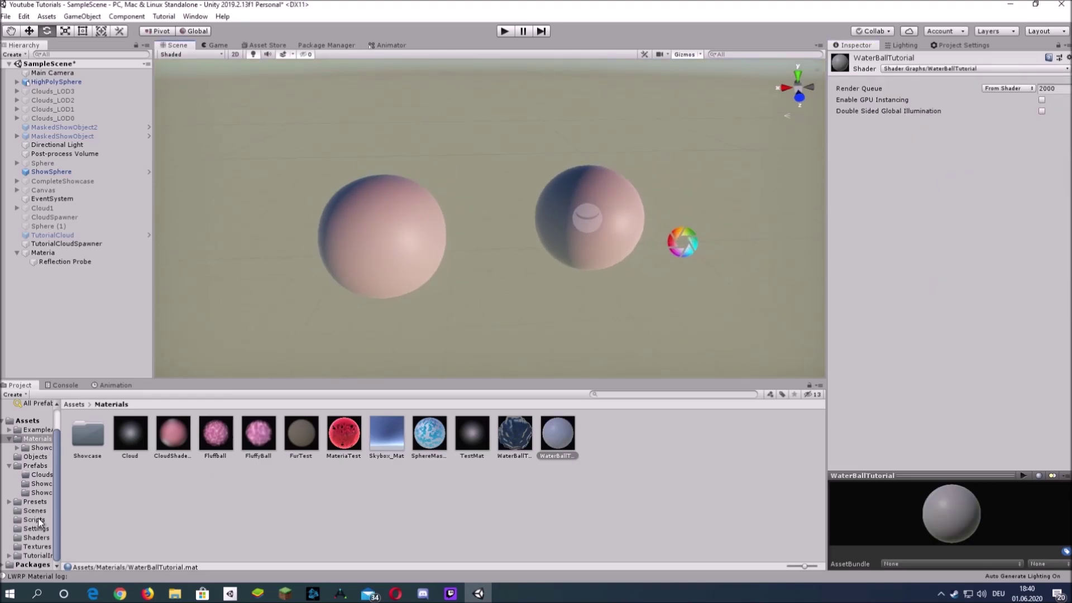
pyautogui.click(35, 537)
# Open the WaterBallTutorial graph and set the PBR Master's Surface to Transparent.
pyautogui.doubleClick(385, 435)
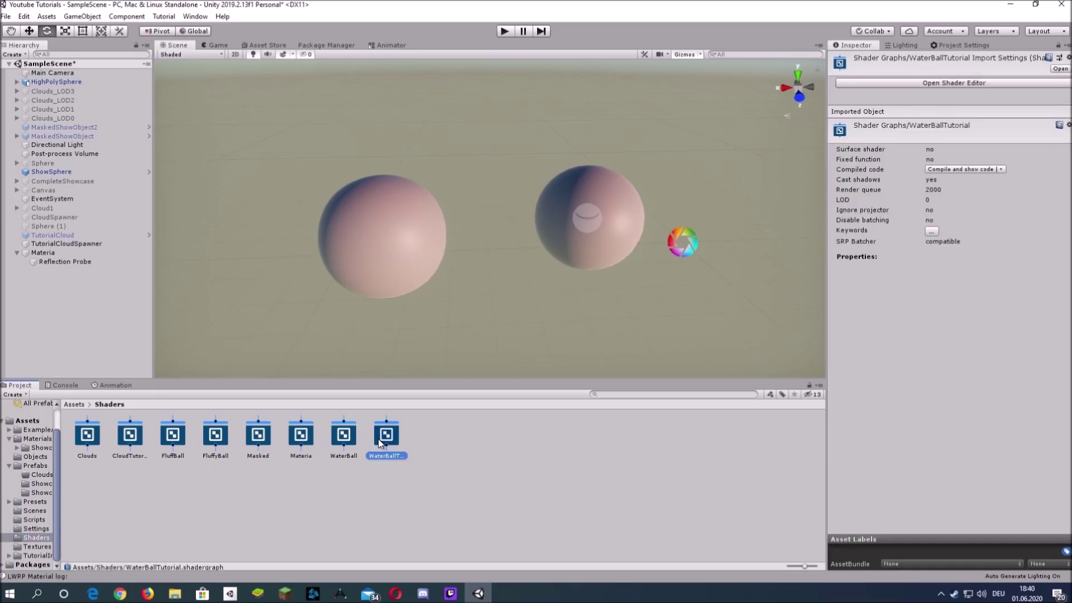
pyautogui.scroll(-1, 495, 300)
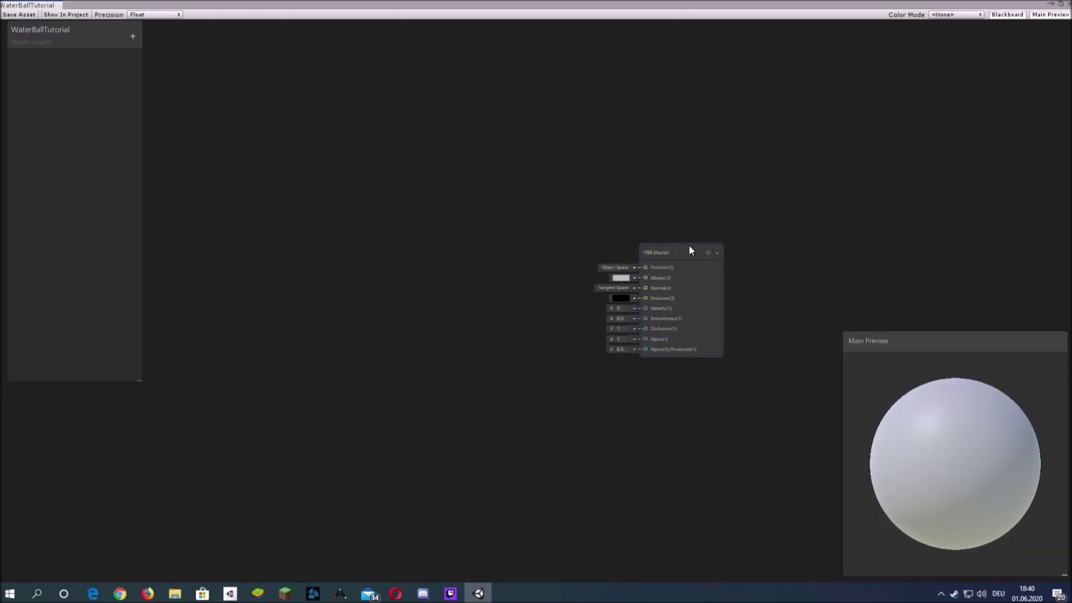
pyautogui.click(708, 253)
pyautogui.click(801, 287)
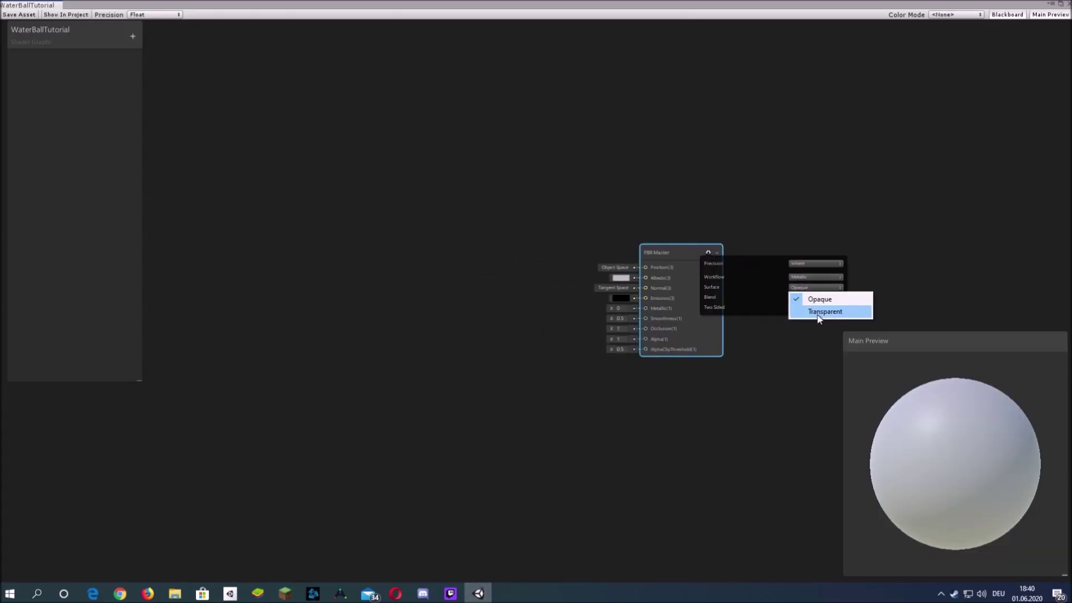
pyautogui.click(820, 310)
pyautogui.click(708, 252)
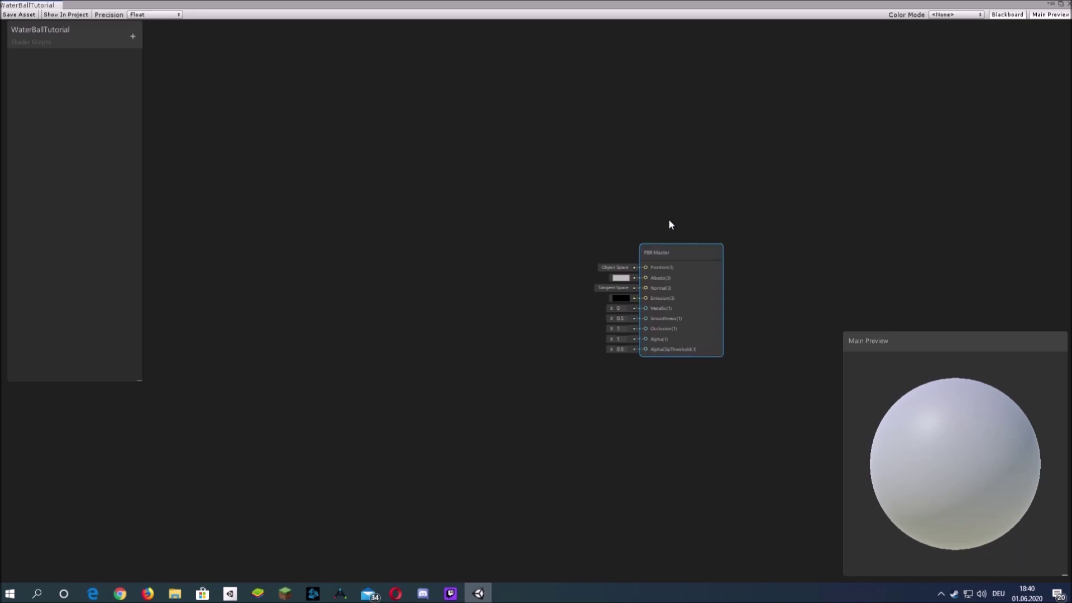
# Add two Vector1 blackboard properties, Alpha and Smoothness (default 0.95).
pyautogui.click(134, 37)
pyautogui.click(167, 47)
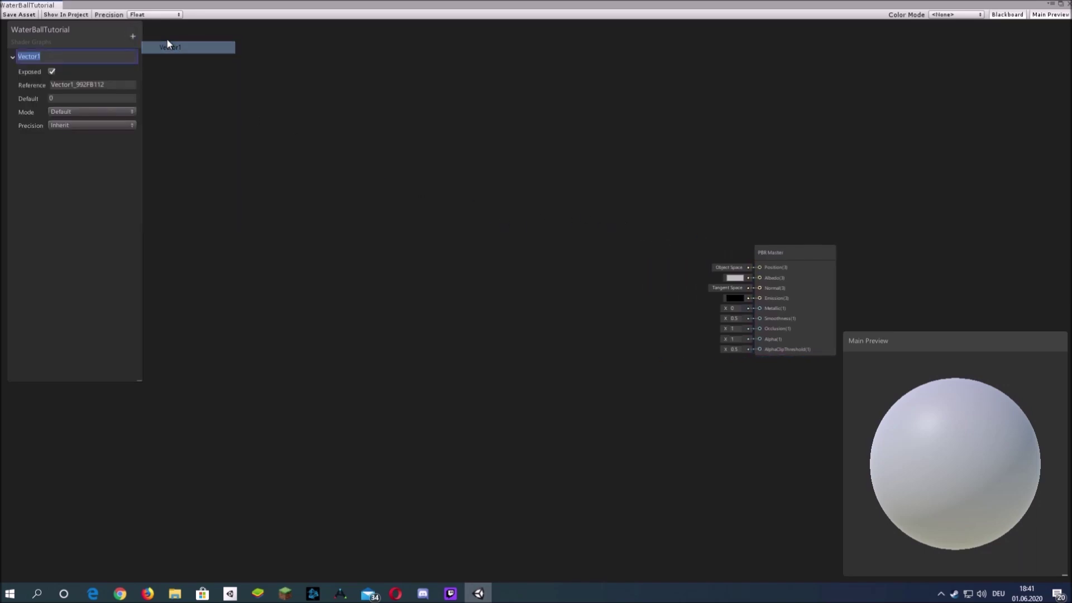
pyautogui.write('Alpha')
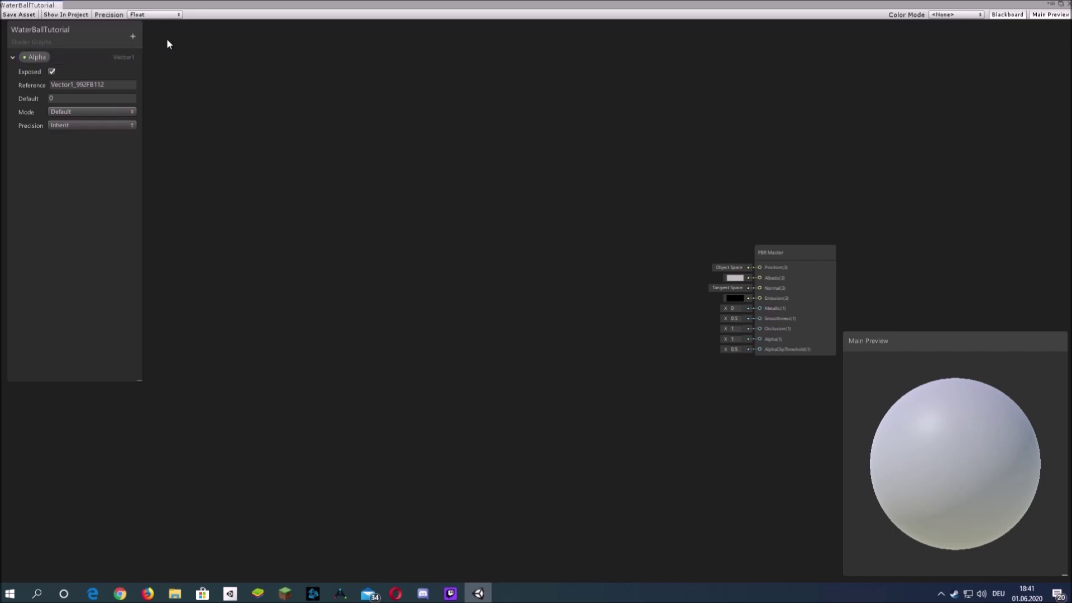
pyautogui.press('Return')
pyautogui.click(12, 56)
pyautogui.click(132, 35)
pyautogui.click(167, 39)
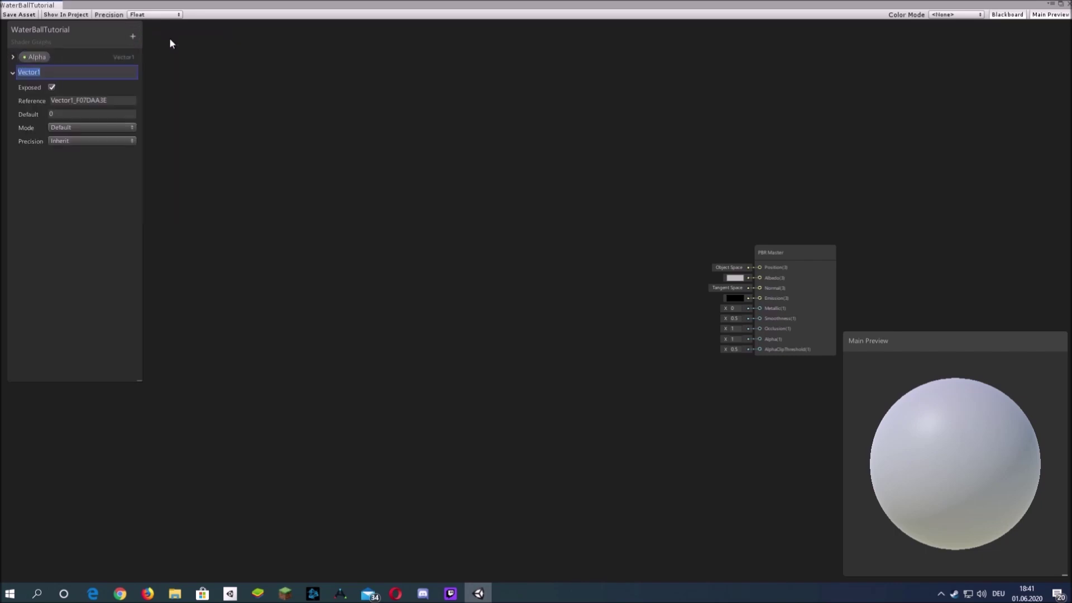
pyautogui.write('Smoothness')
pyautogui.press('Return')
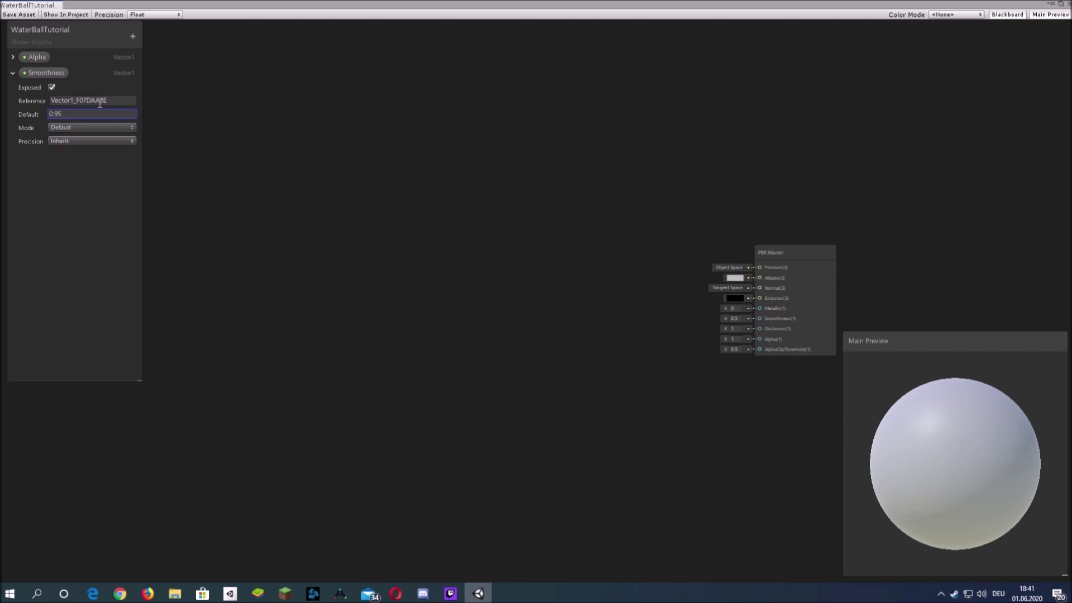
pyautogui.click(13, 72)
# Connect the Smoothness and Alpha nodes to the PBR Master's Smoothness and Alpha inputs.
pyautogui.click(38, 73)
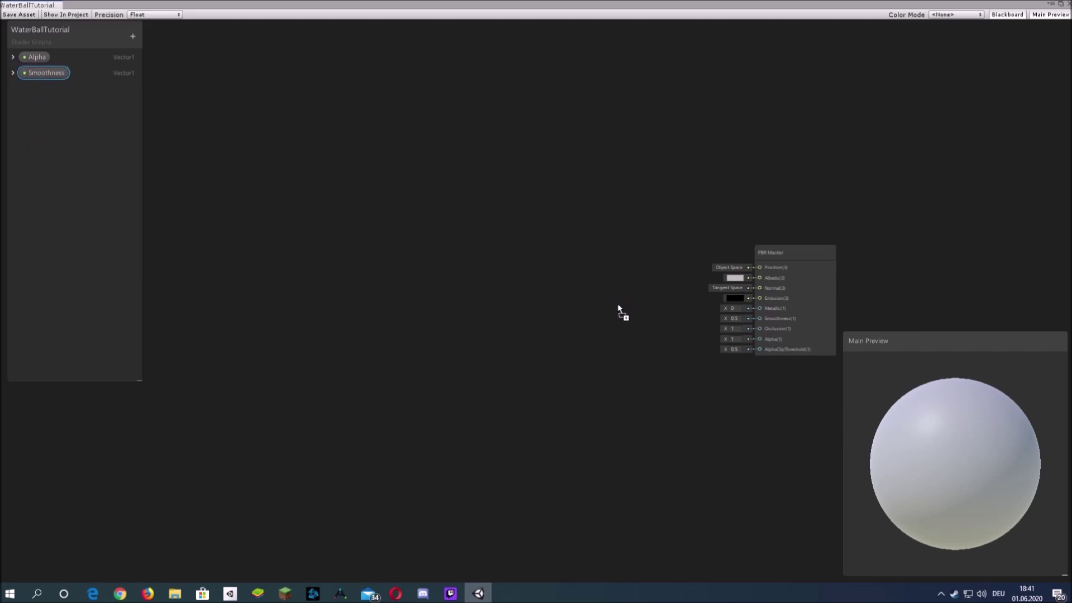
pyautogui.moveTo(618, 306); pyautogui.dragTo(545, 303)
pyautogui.scroll(2, 505, 269)
pyautogui.moveTo(508, 269); pyautogui.dragTo(633, 279)
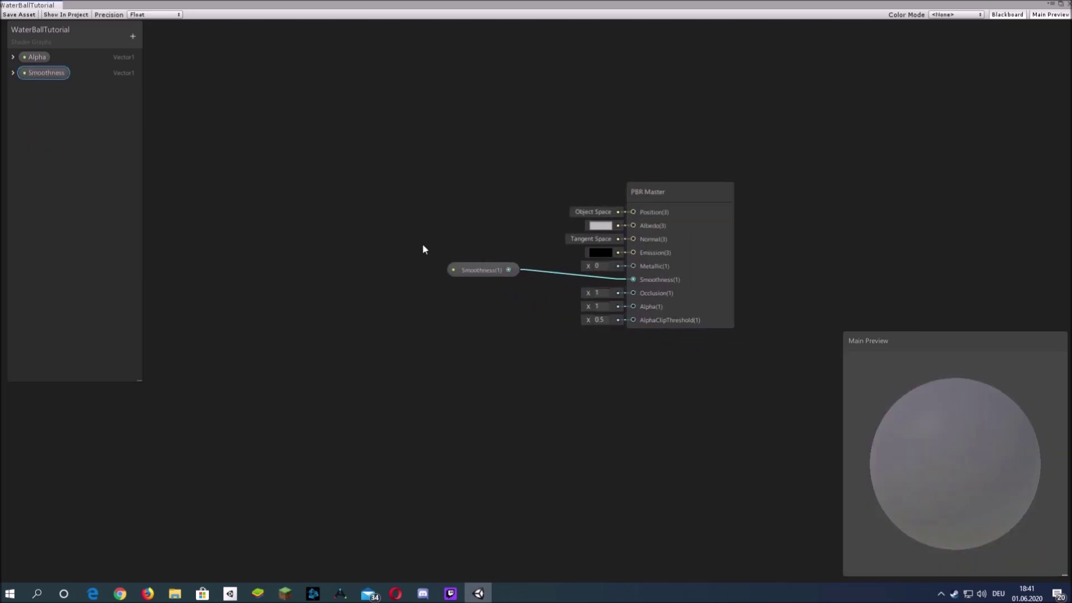
pyautogui.moveTo(552, 317); pyautogui.dragTo(633, 306)
pyautogui.moveTo(535, 316); pyautogui.dragTo(533, 310)
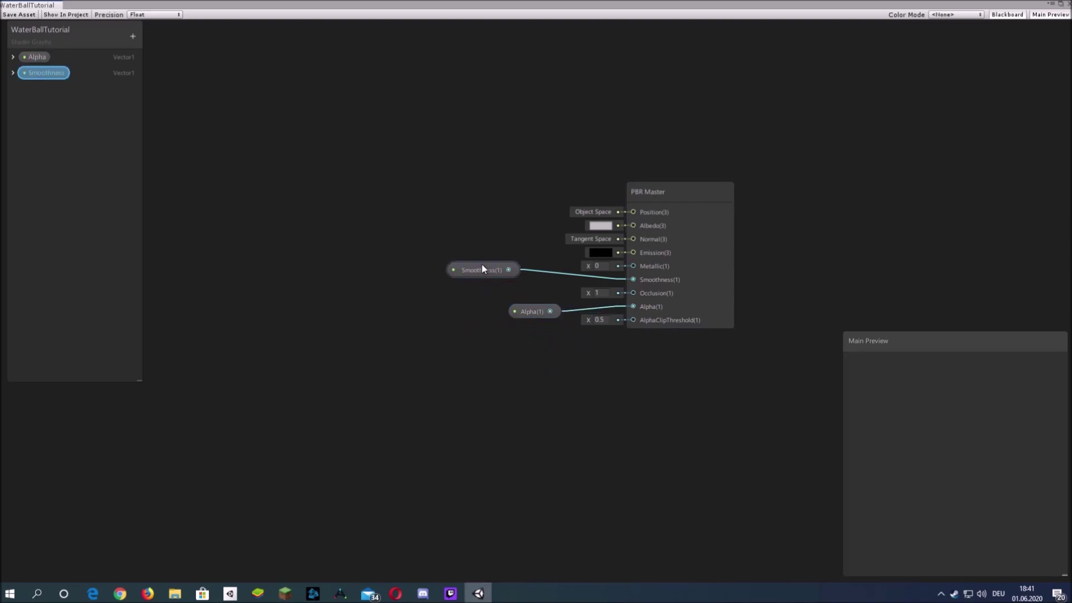
pyautogui.moveTo(481, 266); pyautogui.dragTo(510, 285)
pyautogui.moveTo(455, 307); pyautogui.dragTo(555, 300, button='middle')
pyautogui.scroll(-3, 539, 329)
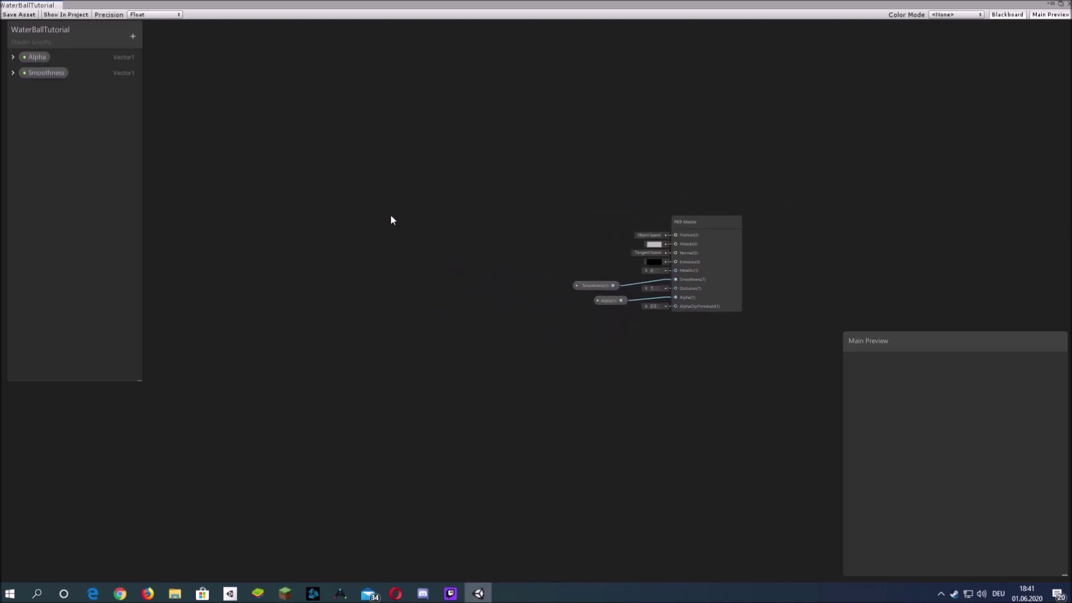
# Add a Normal From Height node to the graph.
pyautogui.scroll(2, 391, 221)
pyautogui.rightClick(393, 226)
pyautogui.click(425, 231)
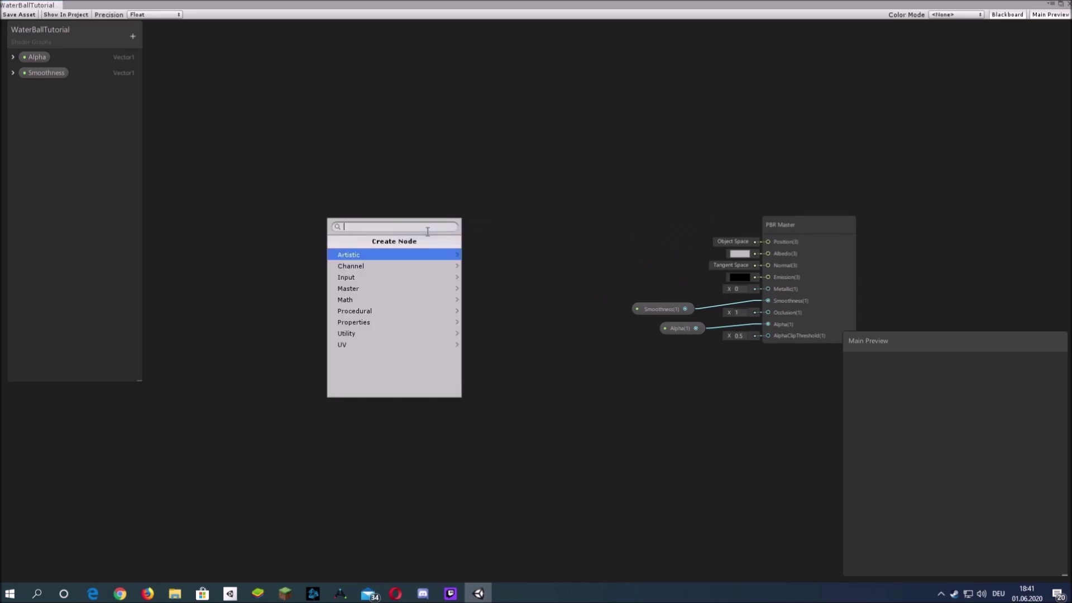
pyautogui.write('normal')
pyautogui.press('Down')
pyautogui.press('Return')
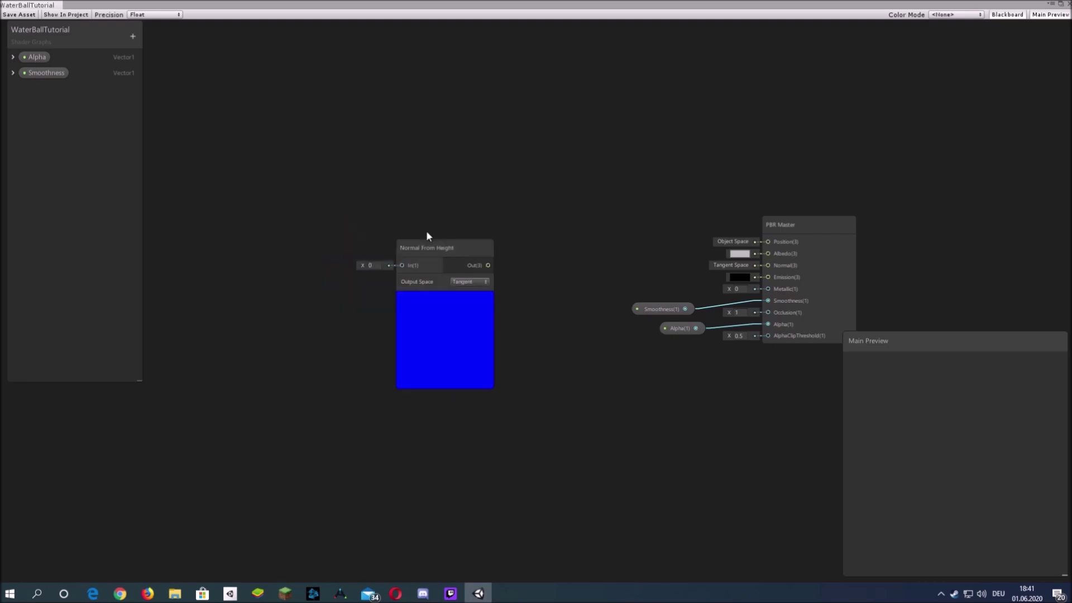
pyautogui.moveTo(426, 230); pyautogui.dragTo(460, 187, button='middle')
# Add a Vector1 property named NormalStrength with default value 1.
pyautogui.click(136, 39)
pyautogui.click(181, 48)
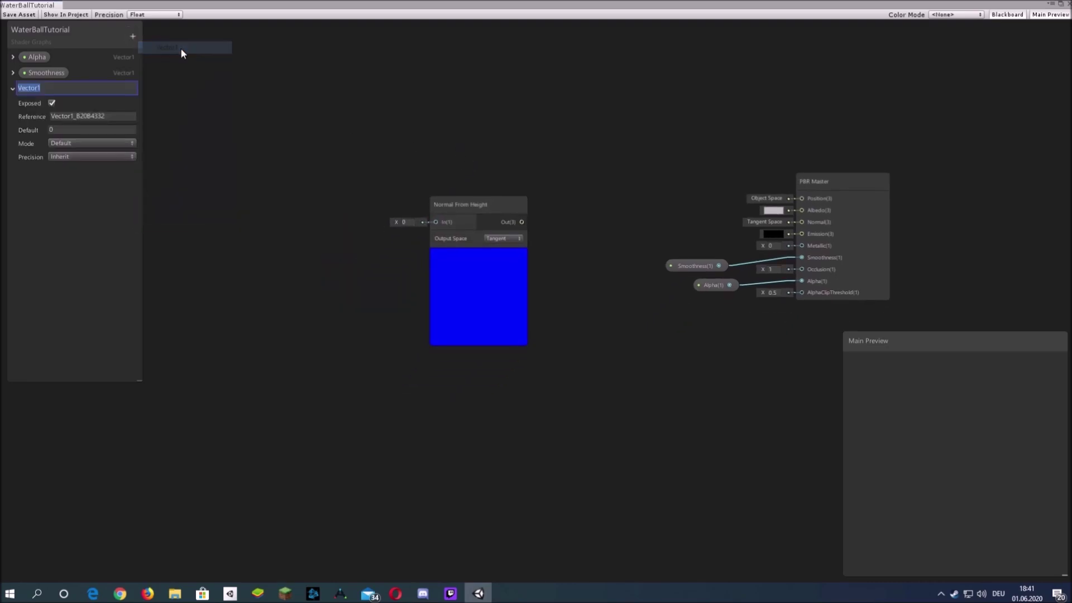
pyautogui.write('NormalS')
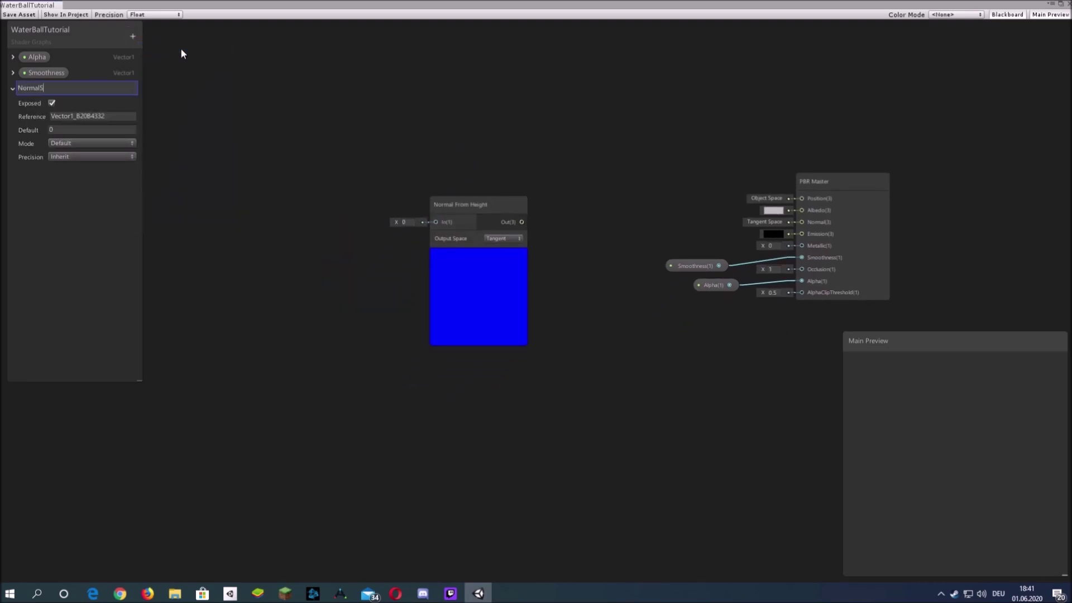
pyautogui.write('trength')
pyautogui.press('Return')
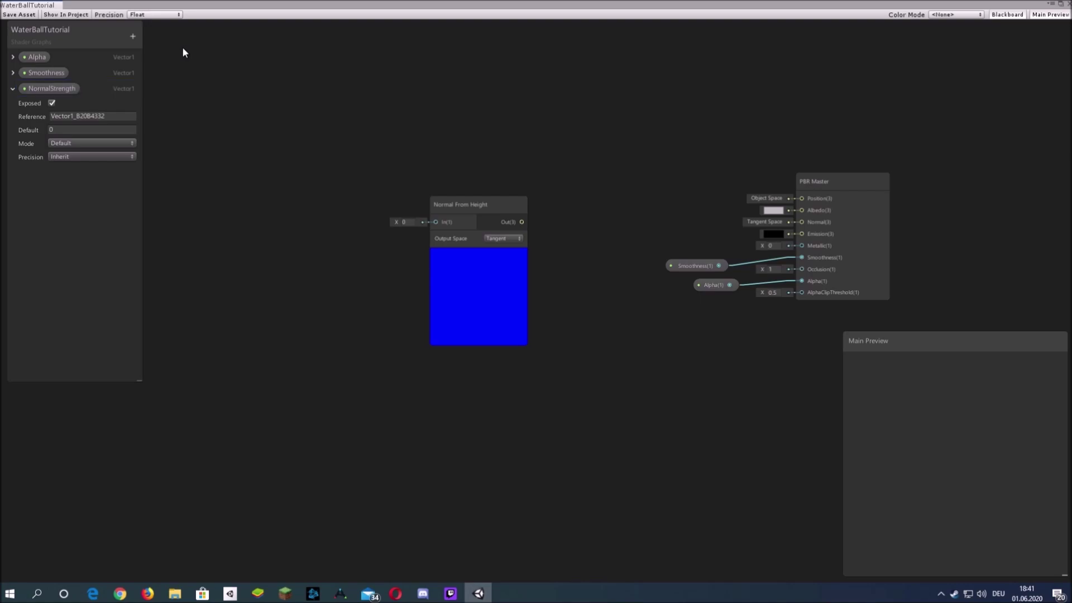
pyautogui.click(77, 130)
pyautogui.write('1')
pyautogui.press('Return')
# Add a Normal Strength node and feed Normal From Height's output into it.
pyautogui.moveTo(512, 191); pyautogui.dragTo(481, 171, button='middle')
pyautogui.rightClick(609, 155)
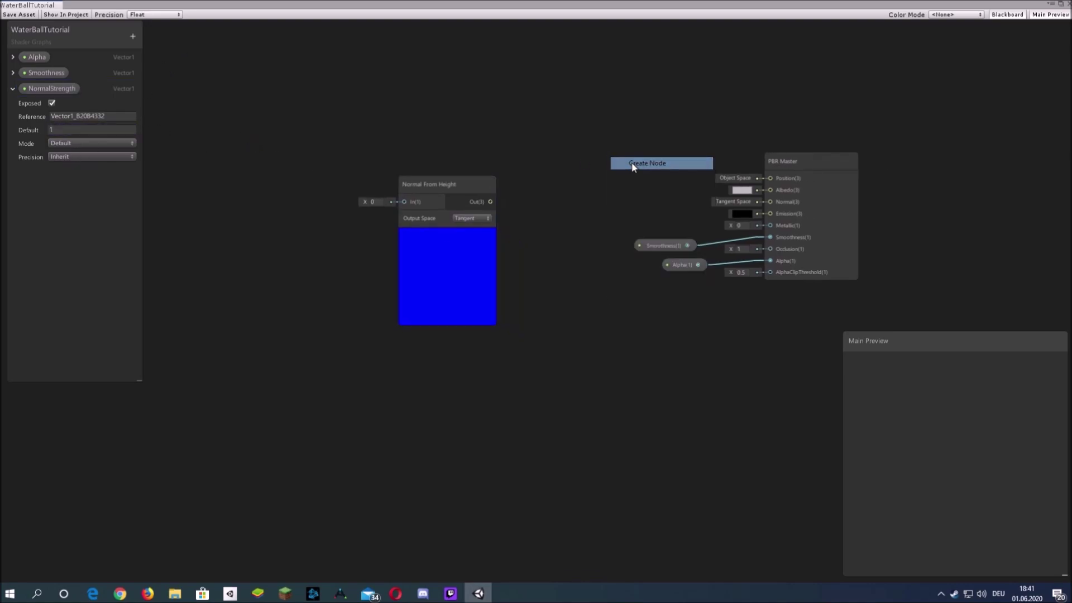
pyautogui.click(630, 162)
pyautogui.write('normalSt')
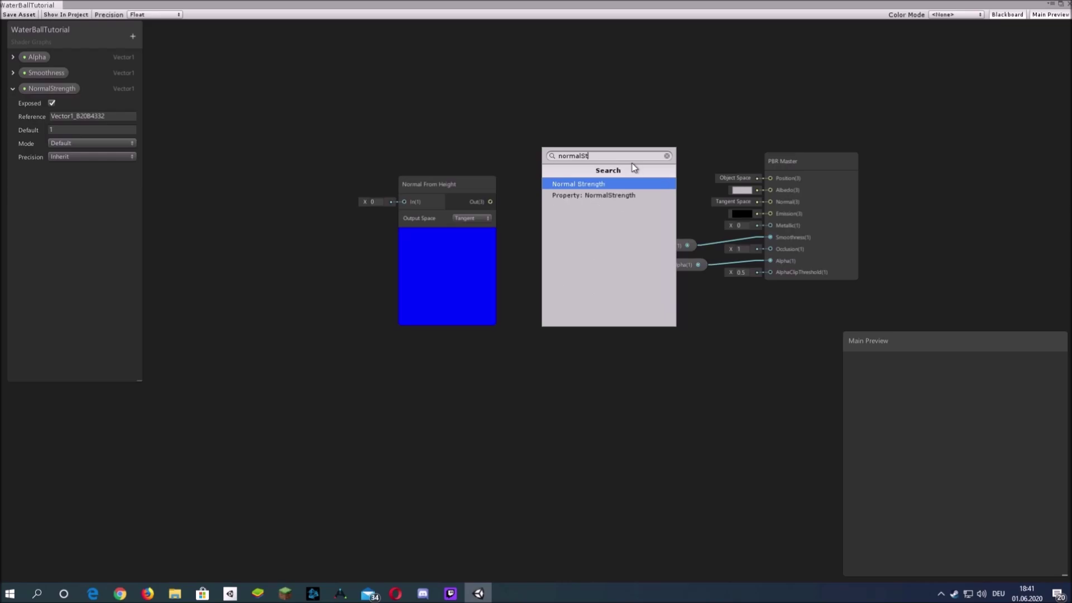
pyautogui.press('Return')
pyautogui.moveTo(655, 208); pyautogui.dragTo(587, 268)
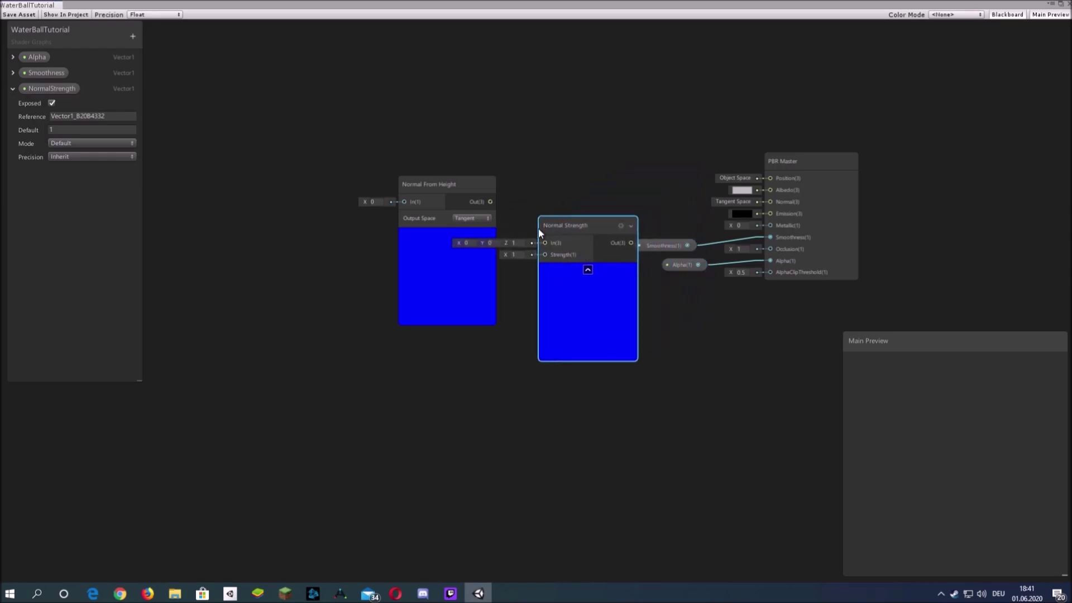
pyautogui.moveTo(490, 202); pyautogui.dragTo(544, 243)
pyautogui.moveTo(452, 190); pyautogui.dragTo(369, 217)
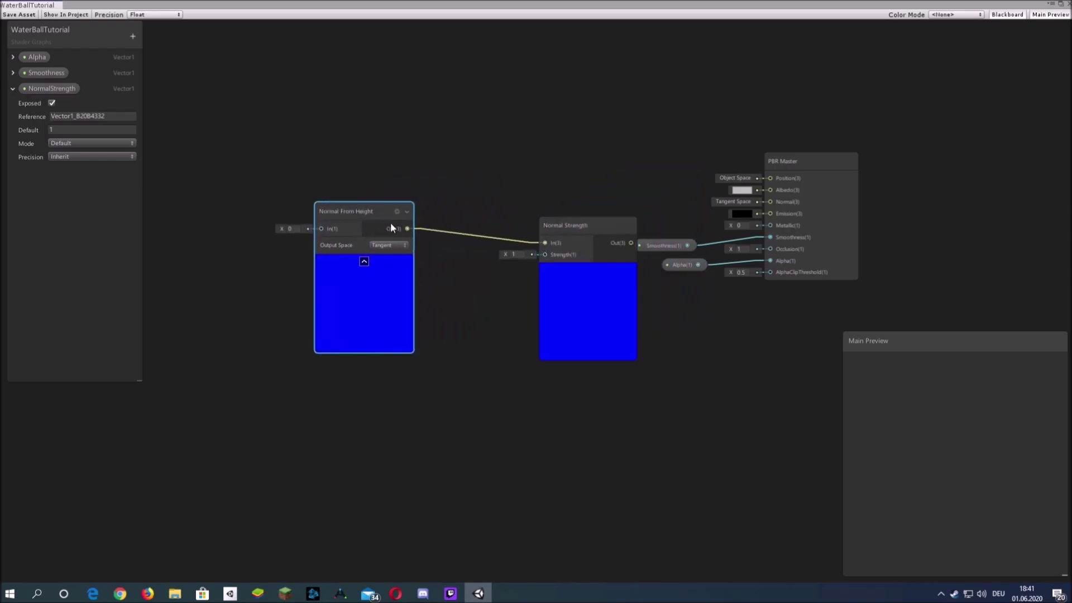
pyautogui.moveTo(587, 267); pyautogui.dragTo(524, 256)
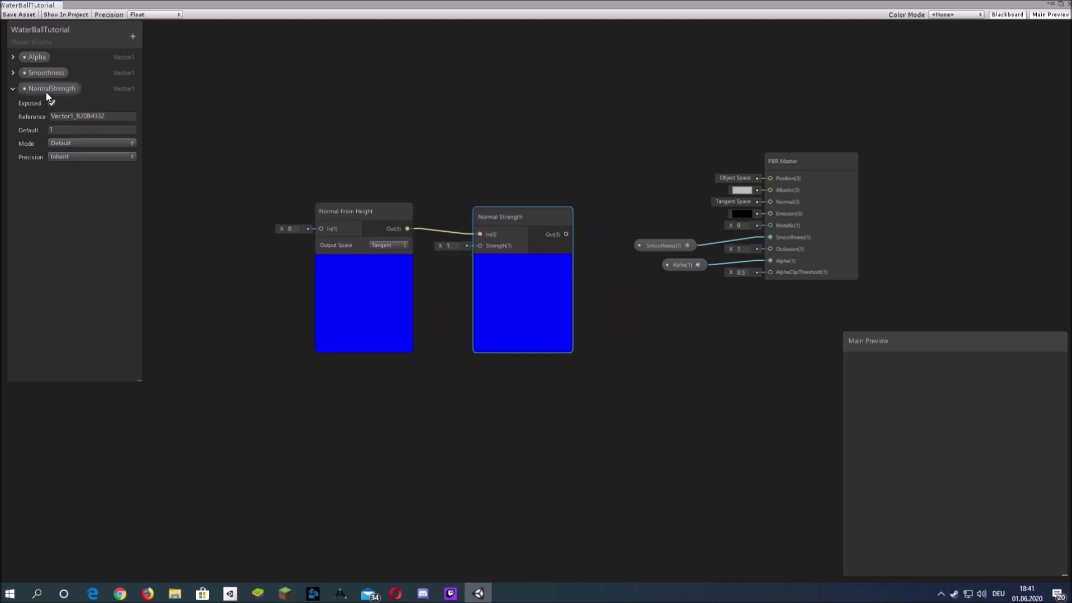
# Wire the NormalStrength property into Strength and Normal Strength's output into PBR Master Normal.
pyautogui.moveTo(49, 90); pyautogui.dragTo(483, 246)
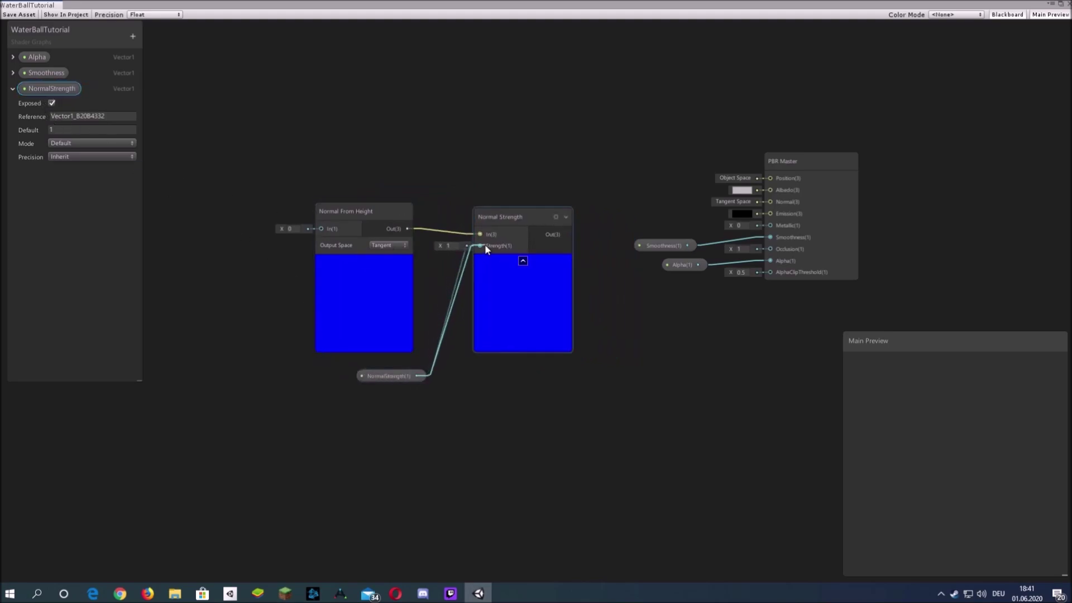
pyautogui.moveTo(570, 235); pyautogui.dragTo(770, 203)
pyautogui.moveTo(608, 130); pyautogui.dragTo(840, 107, button='middle')
pyautogui.scroll(-1, 357, 196)
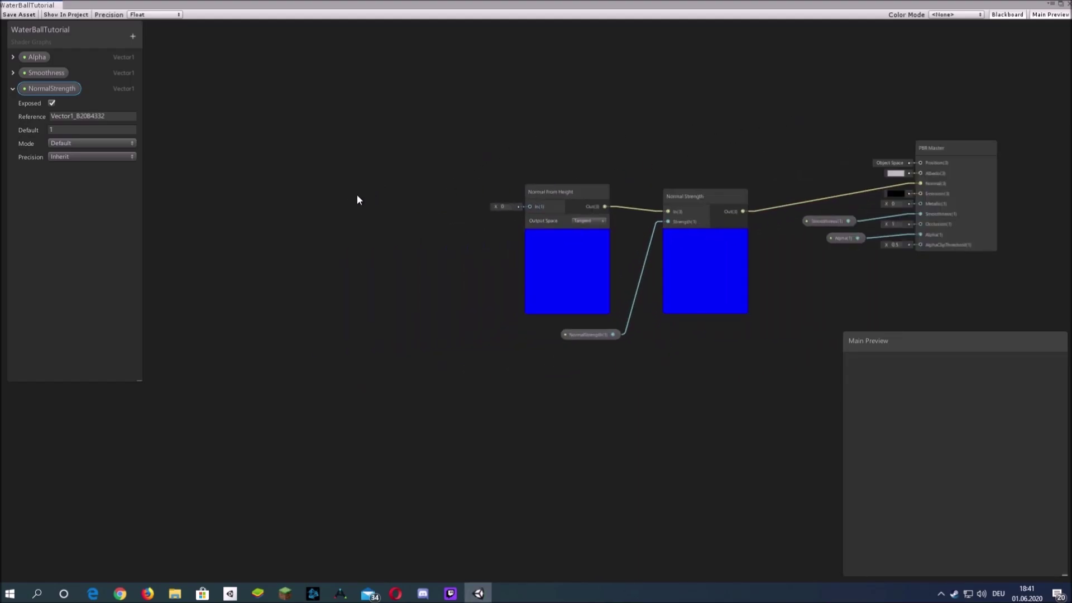
pyautogui.moveTo(356, 200); pyautogui.dragTo(395, 196, button='middle')
pyautogui.press('space')
# Add a Gradient Noise node to the graph.
pyautogui.write('n')
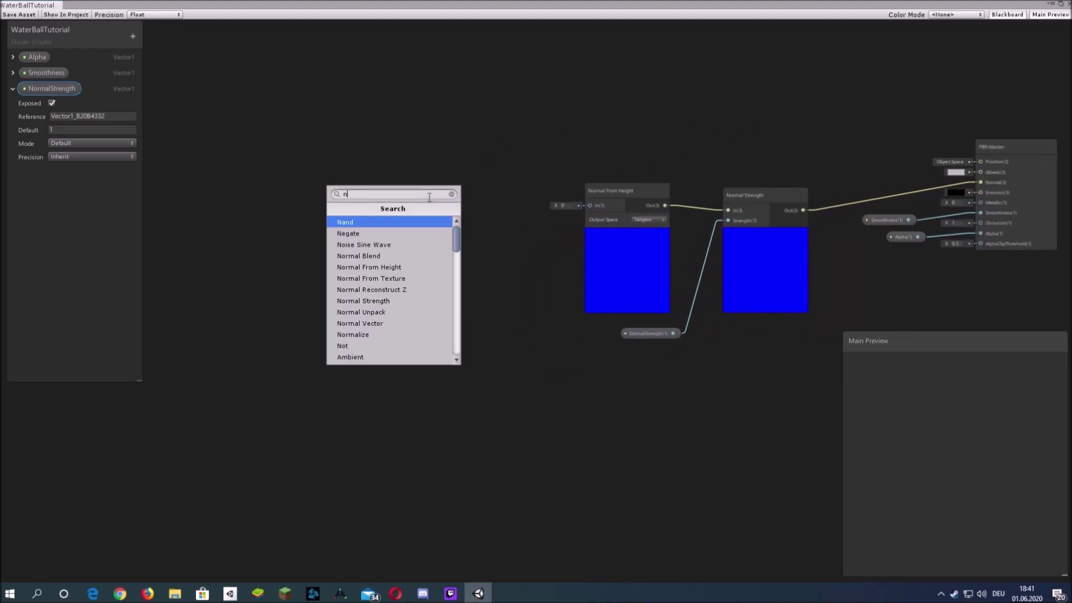
pyautogui.write('oise')
pyautogui.press('Down')
pyautogui.press('Return')
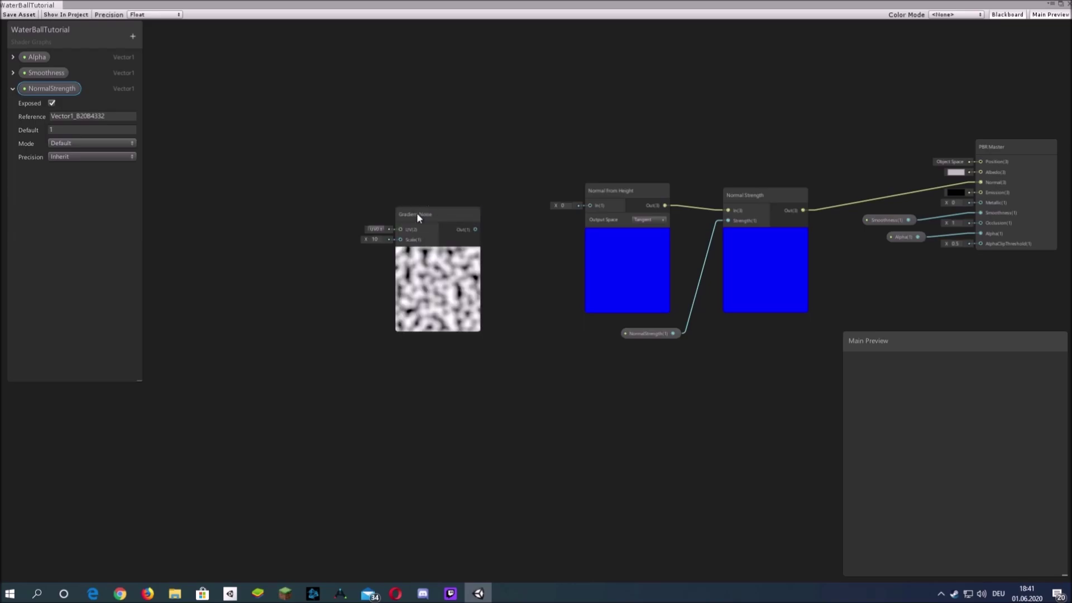
pyautogui.moveTo(417, 213); pyautogui.dragTo(259, 145)
pyautogui.rightClick(425, 181)
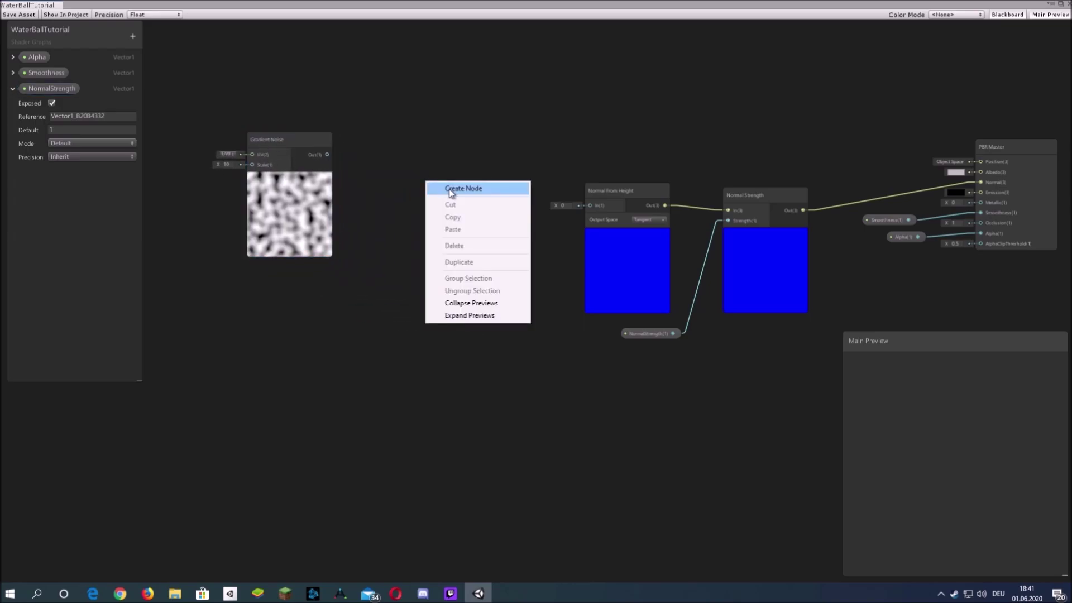
pyautogui.click(449, 189)
pyautogui.click(424, 132)
pyautogui.moveTo(412, 142); pyautogui.dragTo(465, 144, button='middle')
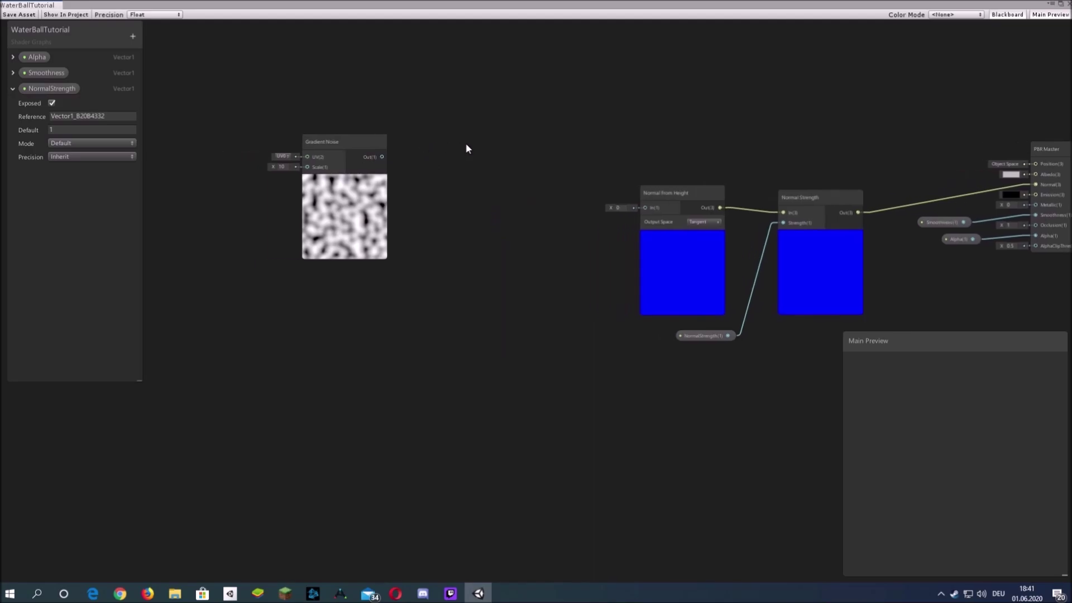
pyautogui.moveTo(382, 156); pyautogui.dragTo(517, 162)
pyautogui.click(515, 162)
# Add a Multiply node next to the Gradient Noise node.
pyautogui.rightClick(482, 168)
pyautogui.click(503, 177)
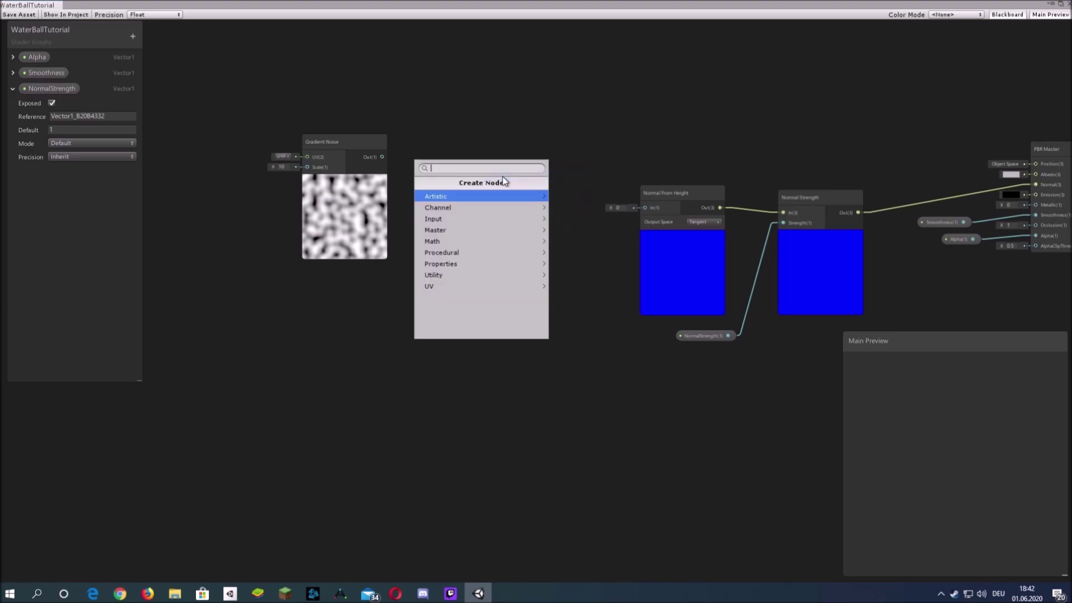
pyautogui.write('mult')
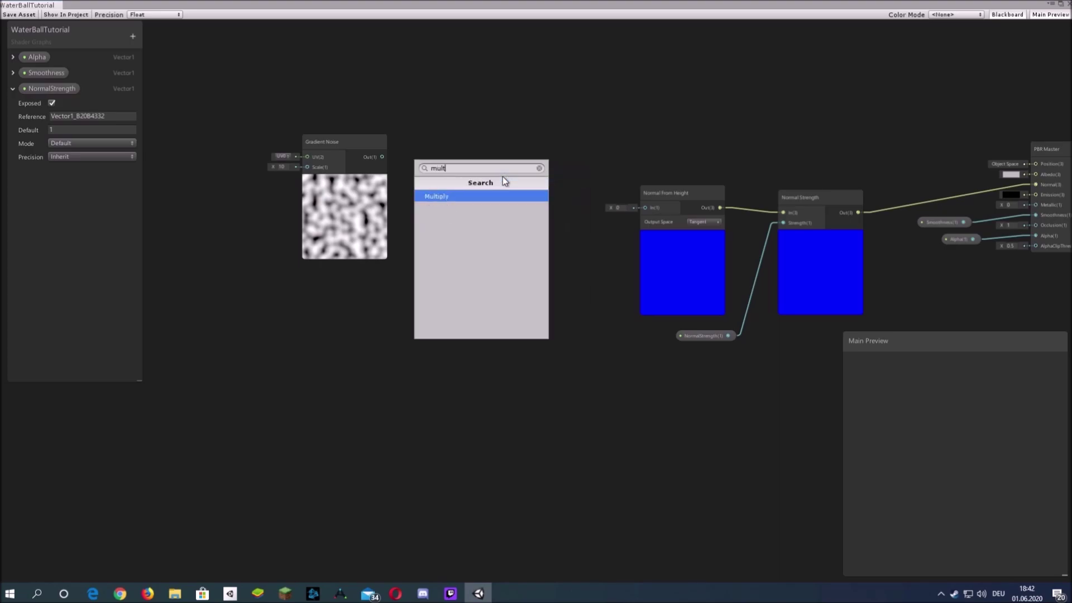
pyautogui.press('Return')
pyautogui.moveTo(427, 111); pyautogui.dragTo(487, 103, button='middle')
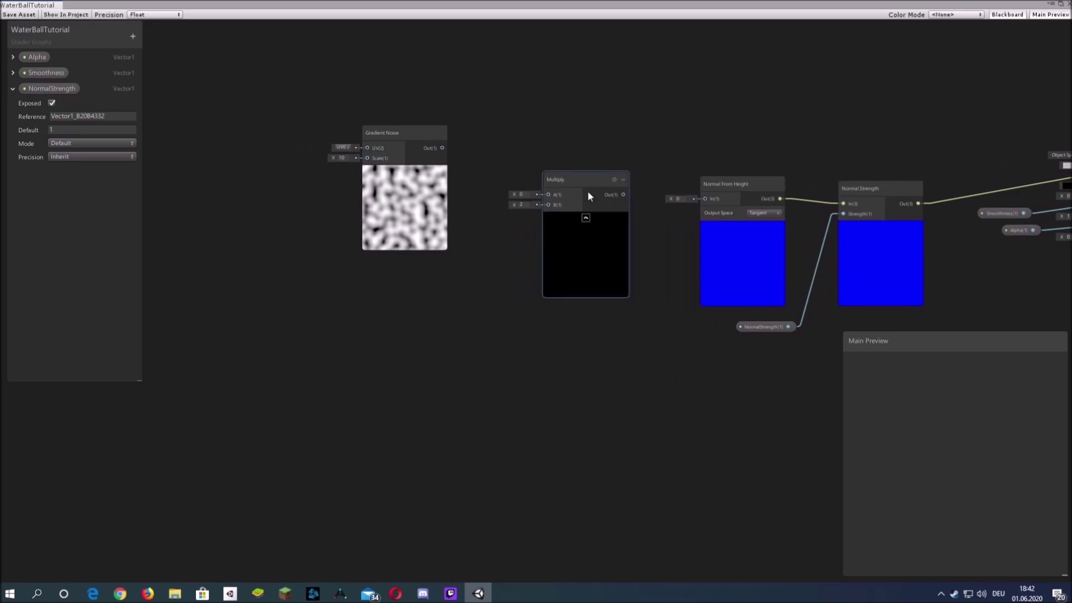
pyautogui.moveTo(587, 190); pyautogui.dragTo(517, 182)
pyautogui.moveTo(388, 172); pyautogui.dragTo(335, 153)
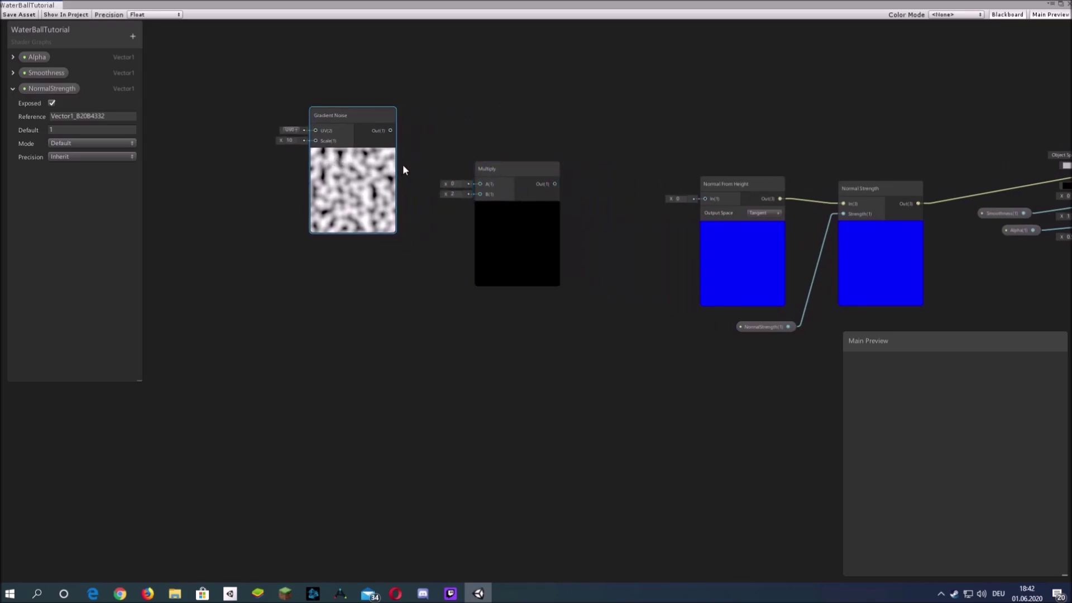
# Add a Tiling And Offset node to the left of Gradient Noise.
pyautogui.rightClick(404, 164)
pyautogui.click(449, 171)
pyautogui.write('til')
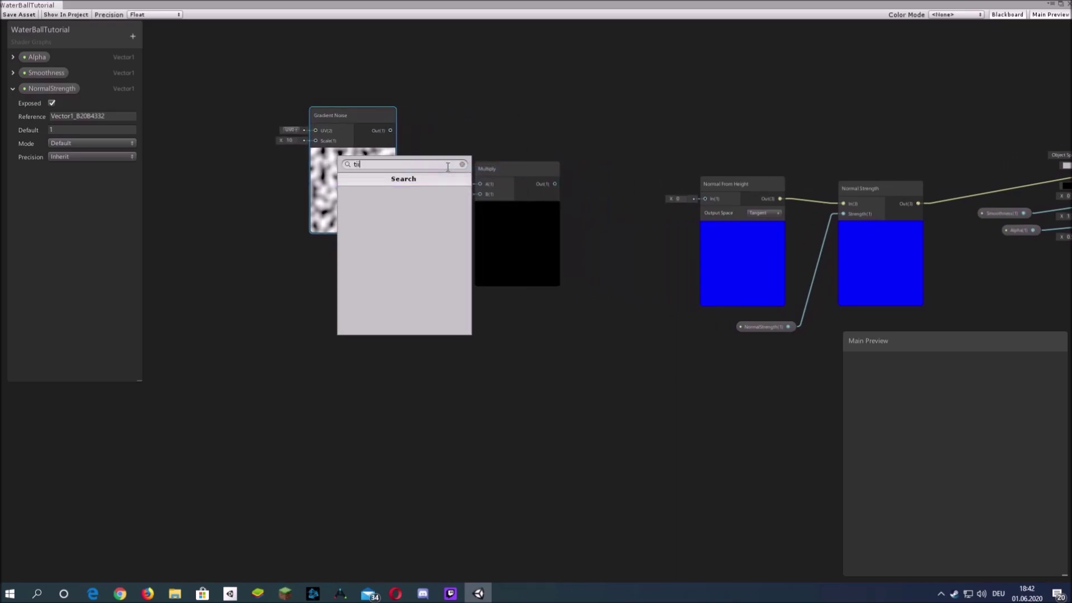
pyautogui.press('Return')
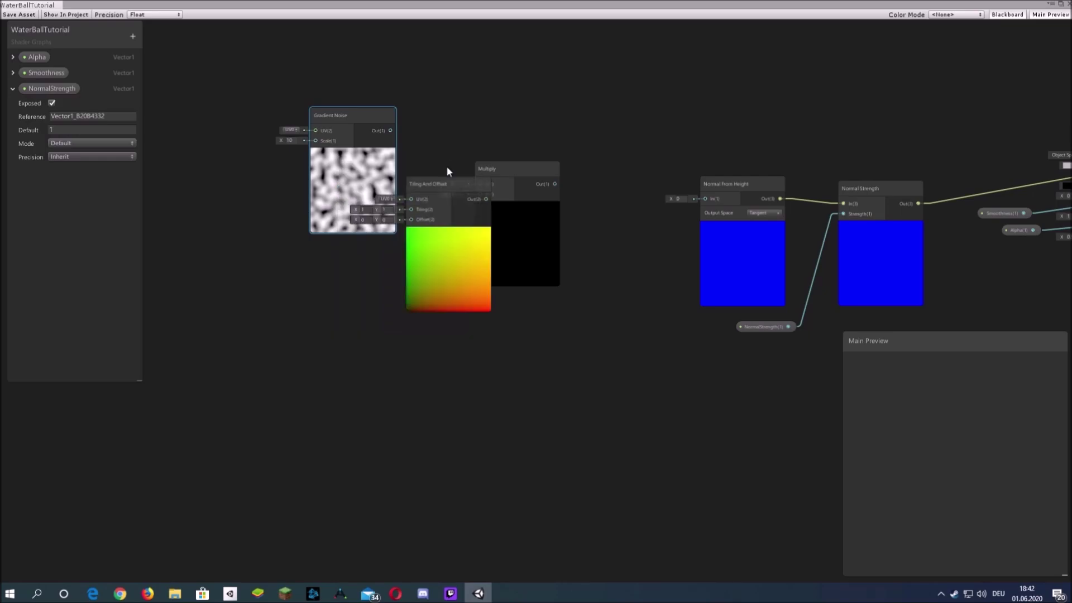
pyautogui.moveTo(447, 166); pyautogui.dragTo(780, 186, button='middle')
pyautogui.moveTo(663, 232); pyautogui.dragTo(527, 168)
# Add a NoiseScale property (default 10) beside Gradient Noise, and connect noise output to Multiply A.
pyautogui.click(132, 36)
pyautogui.click(175, 47)
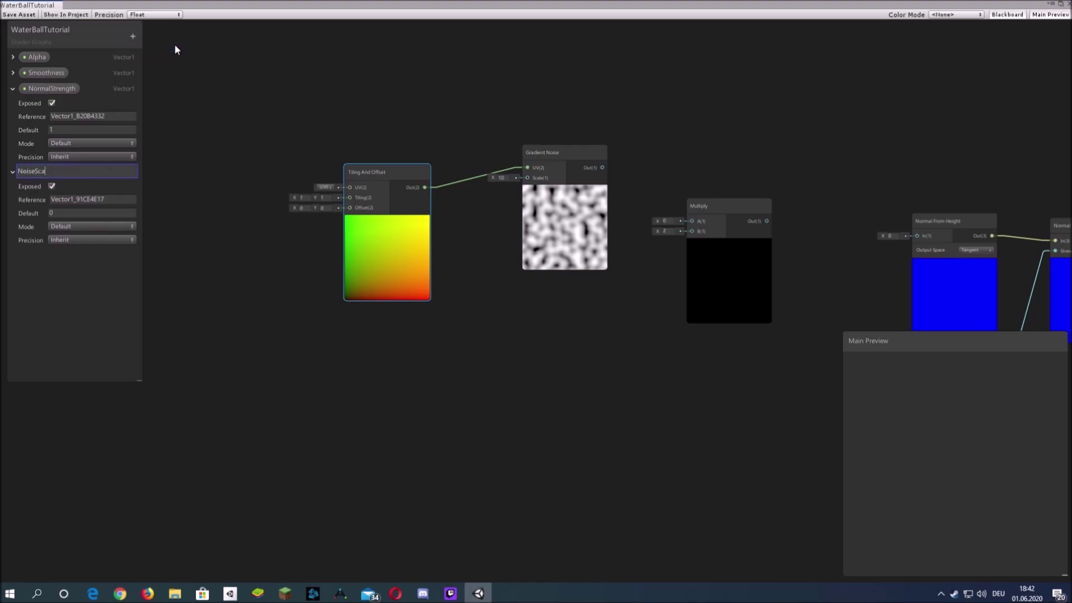
pyautogui.press('Return')
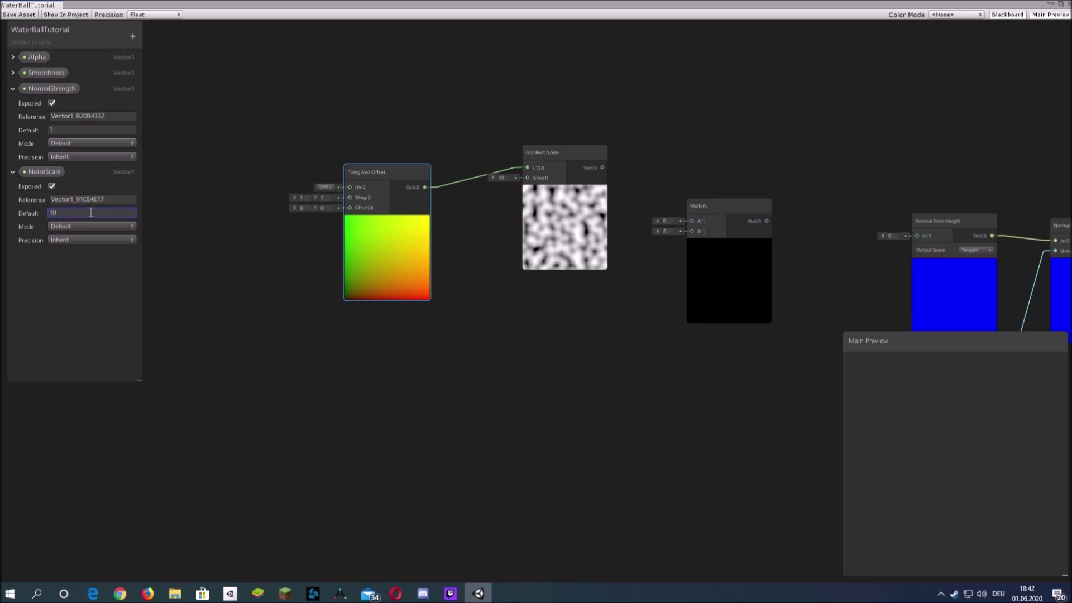
pyautogui.click(12, 171)
pyautogui.click(12, 89)
pyautogui.moveTo(43, 104); pyautogui.dragTo(528, 182)
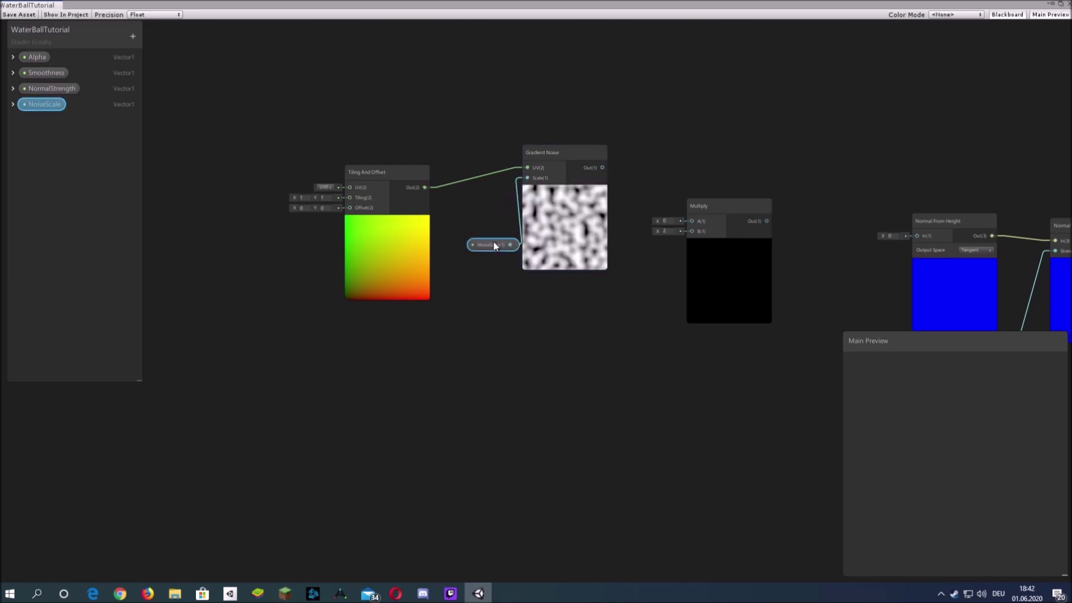
pyautogui.moveTo(494, 243); pyautogui.dragTo(477, 227)
pyautogui.moveTo(393, 266); pyautogui.dragTo(398, 239)
pyautogui.click(498, 299)
pyautogui.moveTo(497, 299); pyautogui.dragTo(415, 296, button='middle')
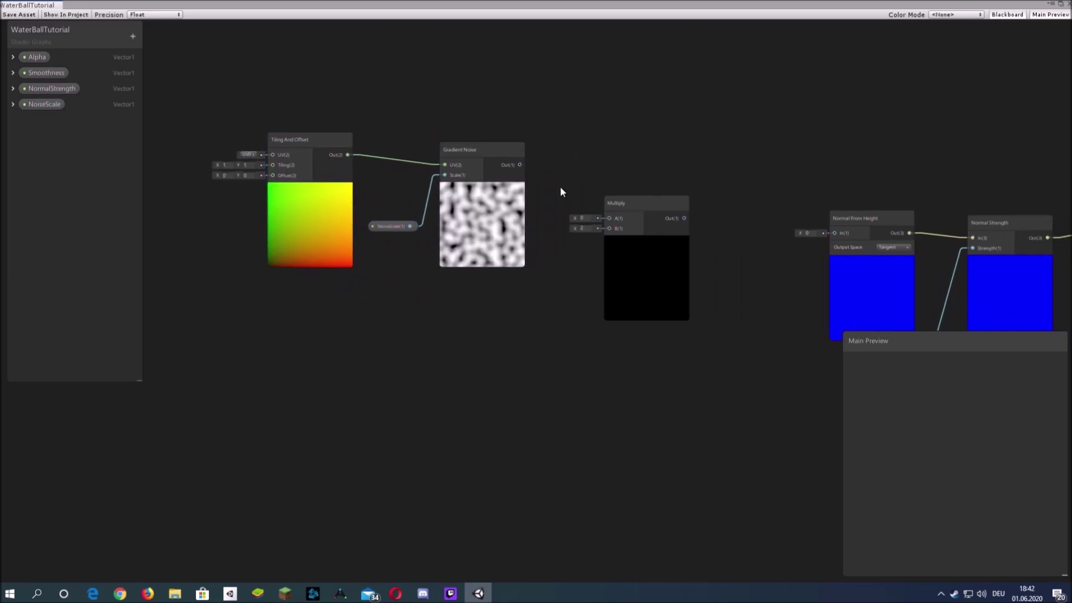
pyautogui.moveTo(521, 165); pyautogui.dragTo(607, 221)
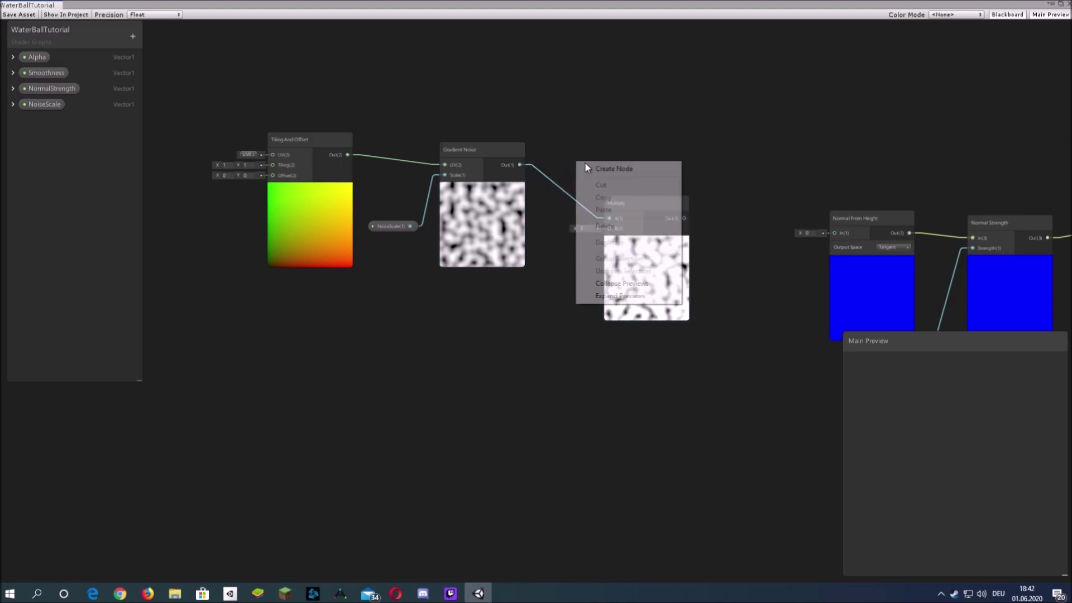
# Add a Time node and a WaveSpeed Vector1 property to the graph.
pyautogui.rightClick(299, 198)
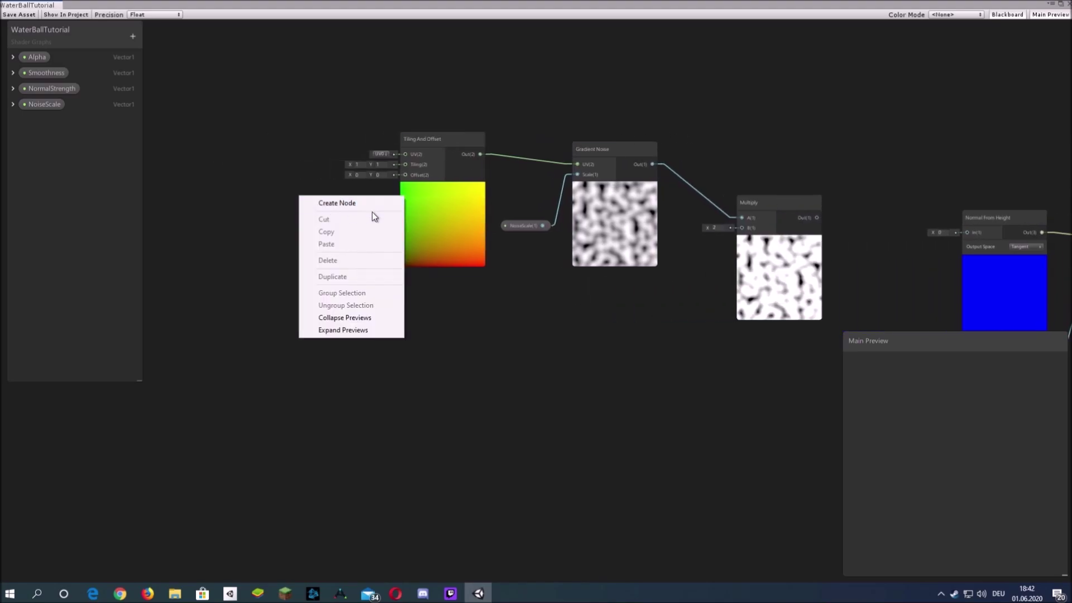
pyautogui.click(371, 206)
pyautogui.write('time')
pyautogui.press('Return')
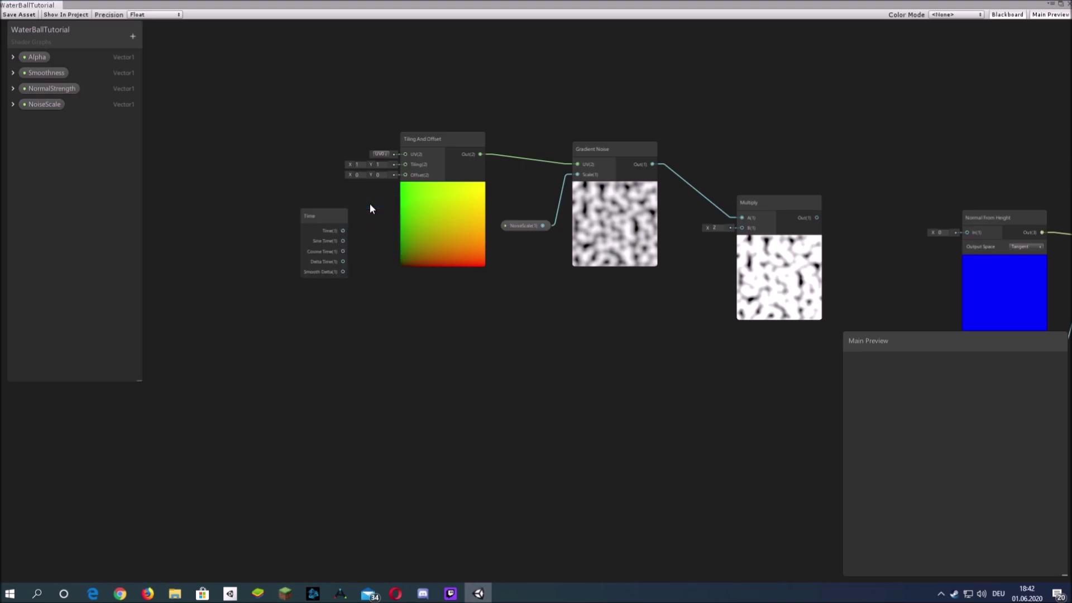
pyautogui.click(132, 36)
pyautogui.click(166, 45)
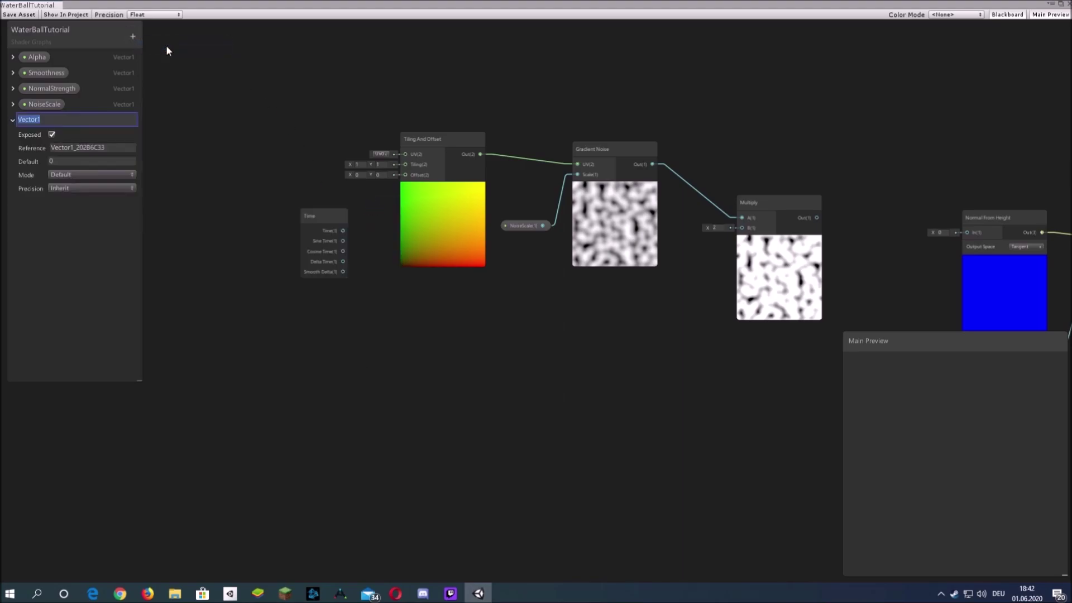
pyautogui.write('WaveSpeed')
pyautogui.press('Return')
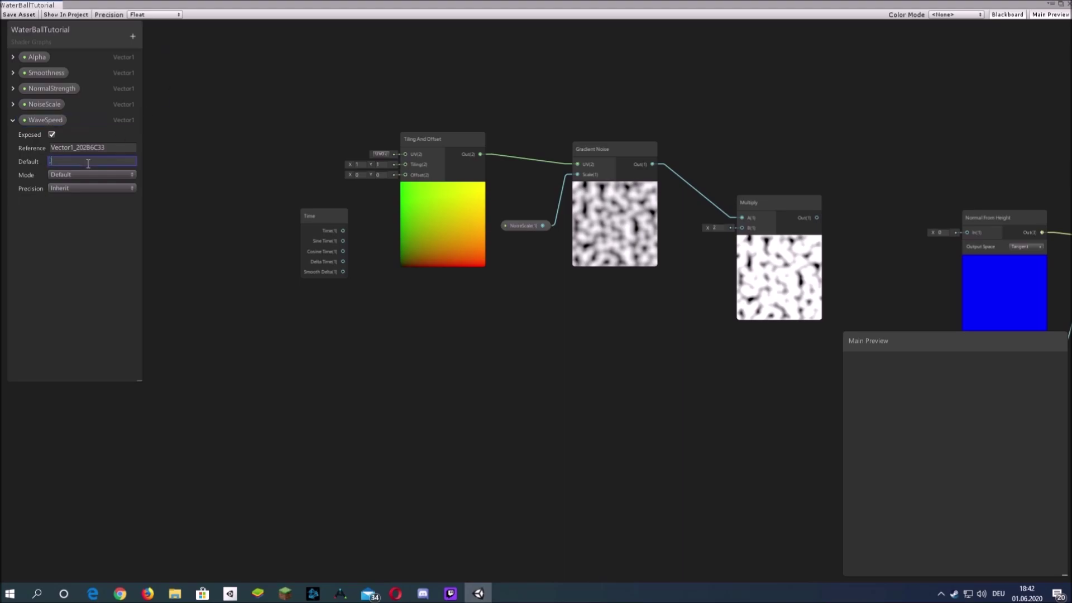
pyautogui.click(12, 119)
pyautogui.moveTo(44, 120); pyautogui.dragTo(266, 233)
# Multiply Time by WaveSpeed and feed the result into Tiling And Offset's Offset.
pyautogui.rightClick(321, 222)
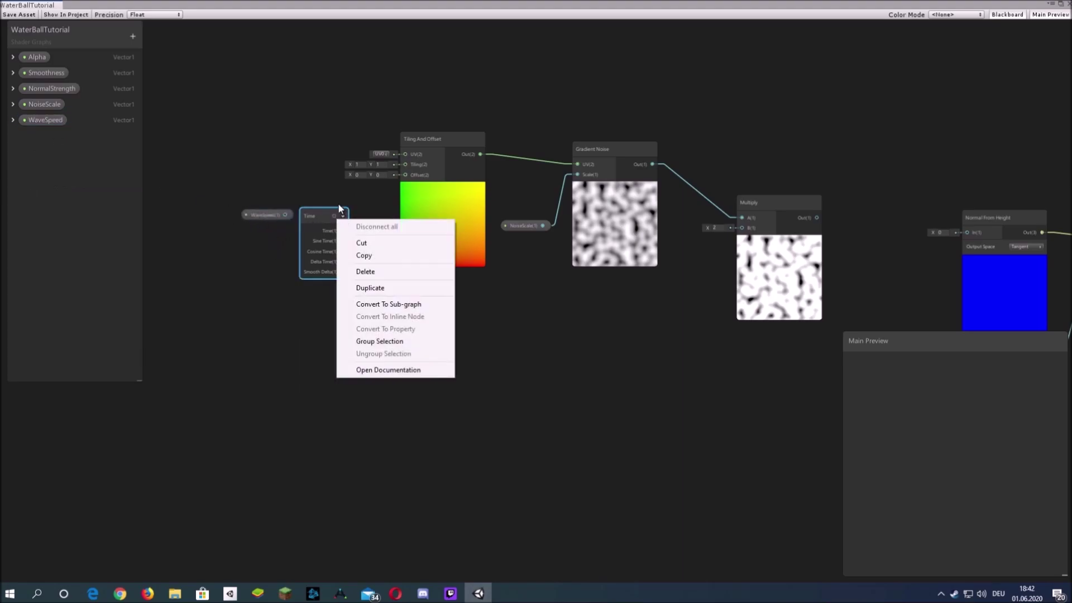
pyautogui.rightClick(314, 184)
pyautogui.click(348, 195)
pyautogui.write('mul')
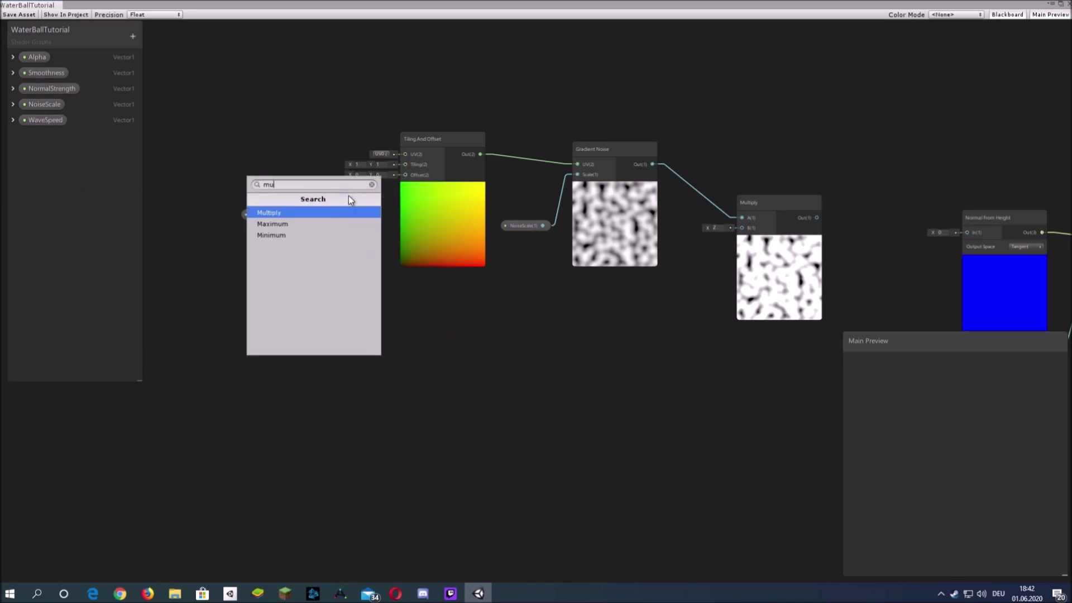
pyautogui.press('Return')
pyautogui.moveTo(309, 214); pyautogui.dragTo(222, 165)
pyautogui.moveTo(263, 214); pyautogui.dragTo(242, 258)
pyautogui.moveTo(381, 262); pyautogui.dragTo(342, 256)
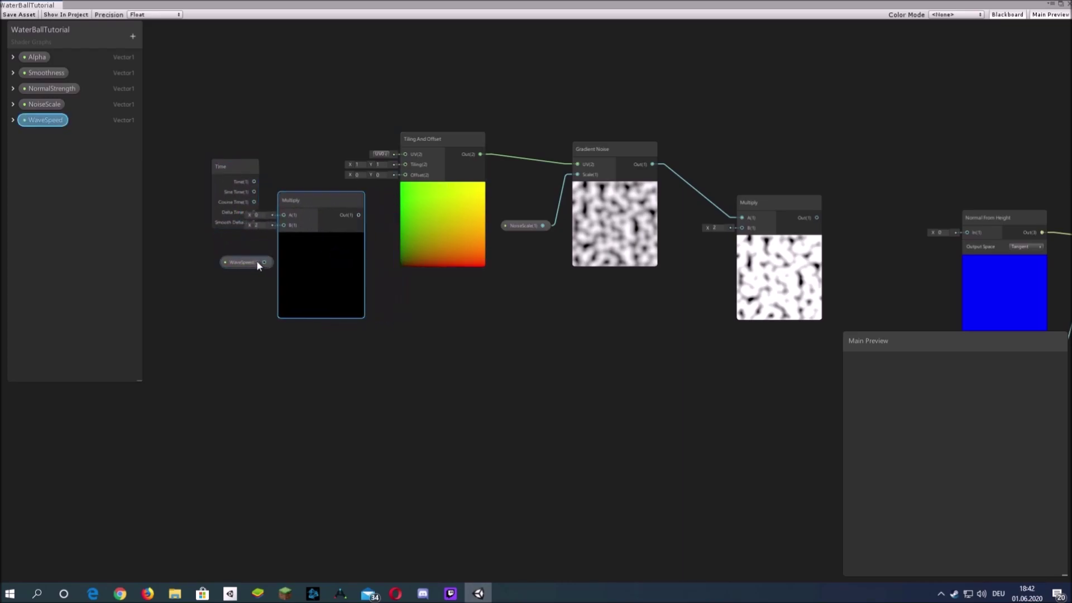
pyautogui.moveTo(256, 260); pyautogui.dragTo(239, 256)
pyautogui.moveTo(254, 181); pyautogui.dragTo(284, 215)
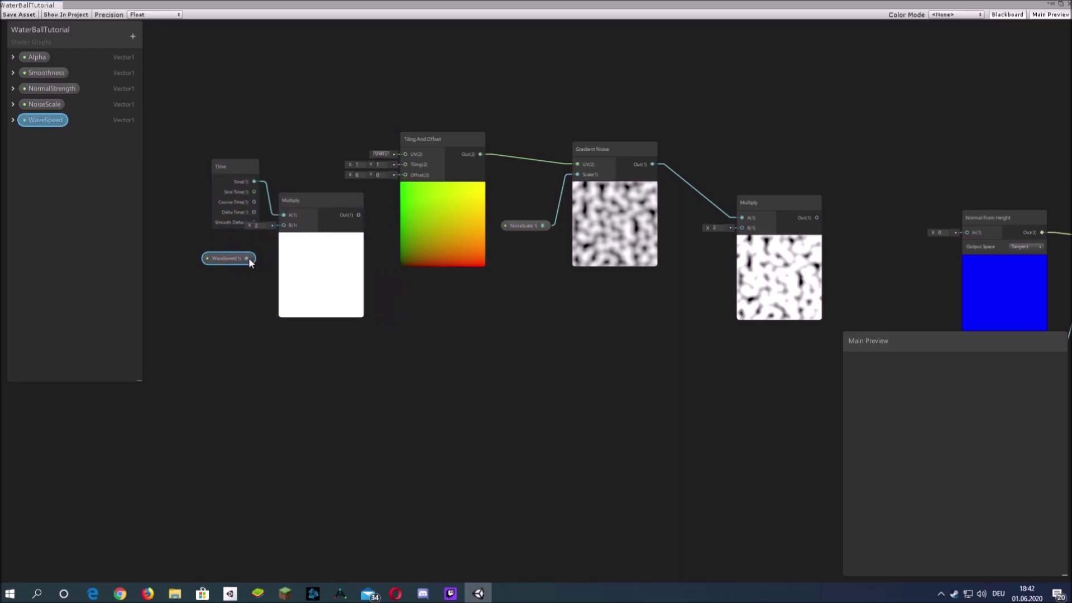
pyautogui.moveTo(246, 258); pyautogui.dragTo(285, 225)
pyautogui.moveTo(359, 215); pyautogui.dragTo(405, 174)
# Select the five noise-chain nodes and duplicate them with Ctrl+D.
pyautogui.scroll(-1, 564, 266)
pyautogui.moveTo(570, 290); pyautogui.dragTo(615, 264, button='middle')
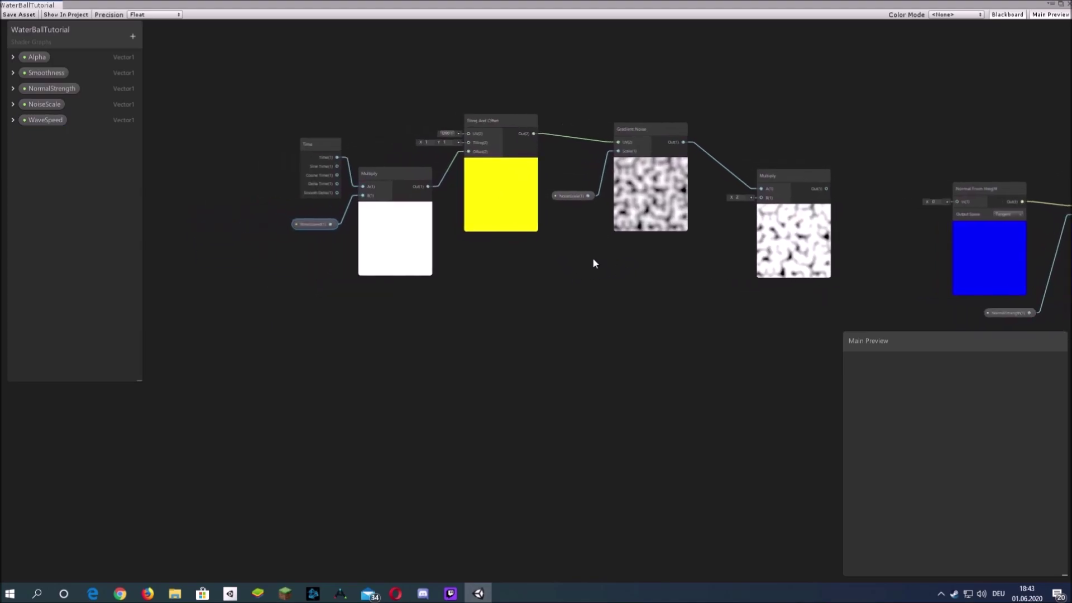
pyautogui.moveTo(282, 105); pyautogui.dragTo(799, 281)
pyautogui.moveTo(813, 250); pyautogui.dragTo(665, 323)
pyautogui.hotkey('ctrl', 'd')
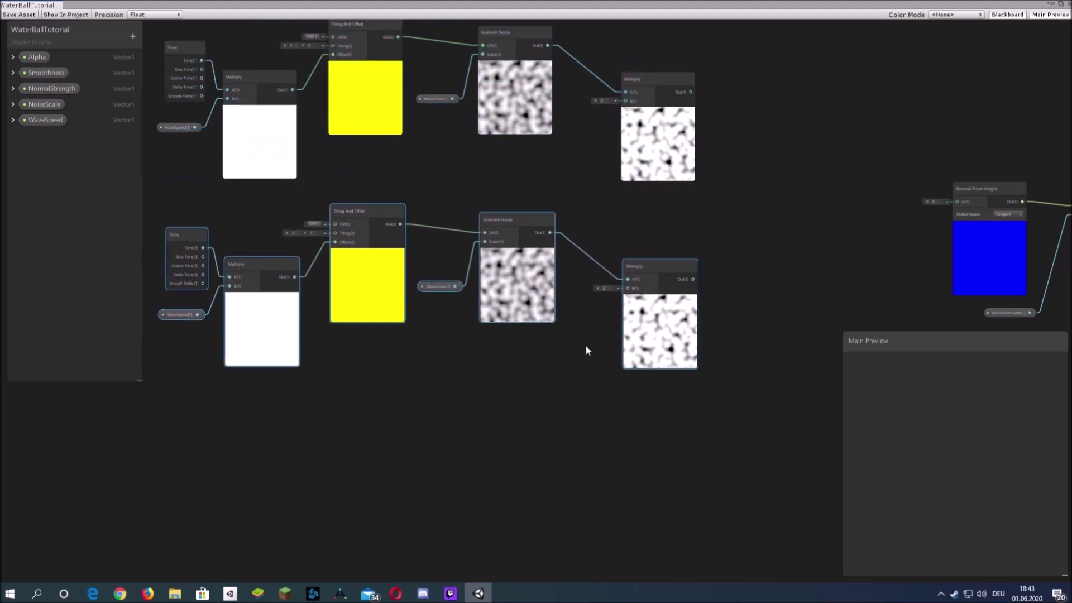
# Scale the copied chain's WaveSpeed with a new Multiply before feeding its time Multiply.
pyautogui.moveTo(498, 352); pyautogui.dragTo(675, 309, button='middle')
pyautogui.rightClick(521, 329)
pyautogui.click(572, 338)
pyautogui.write('multiply')
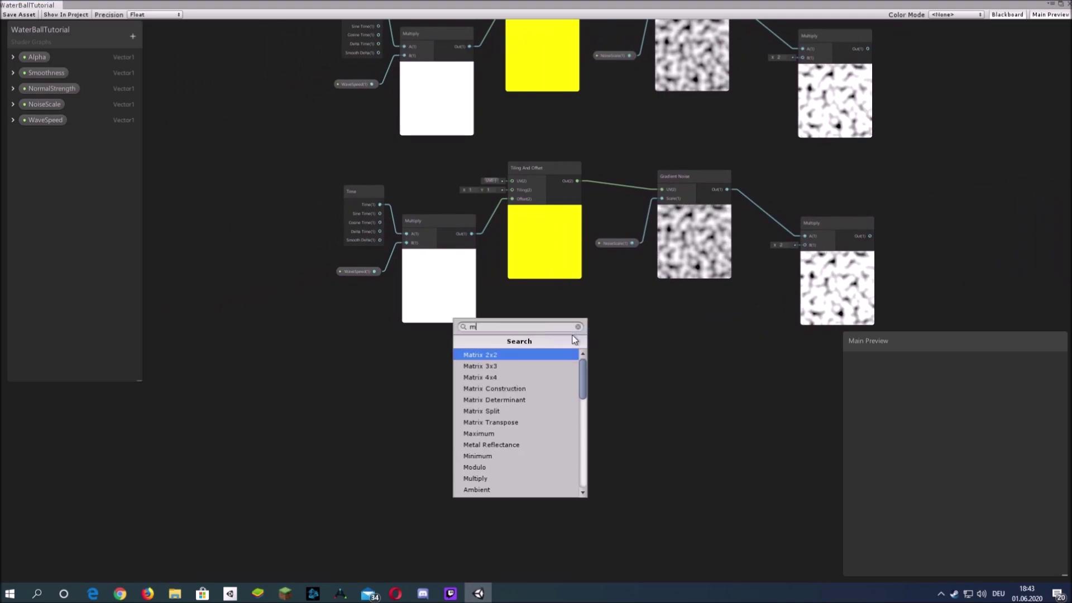
pyautogui.press('Return')
pyautogui.moveTo(568, 346); pyautogui.dragTo(450, 312)
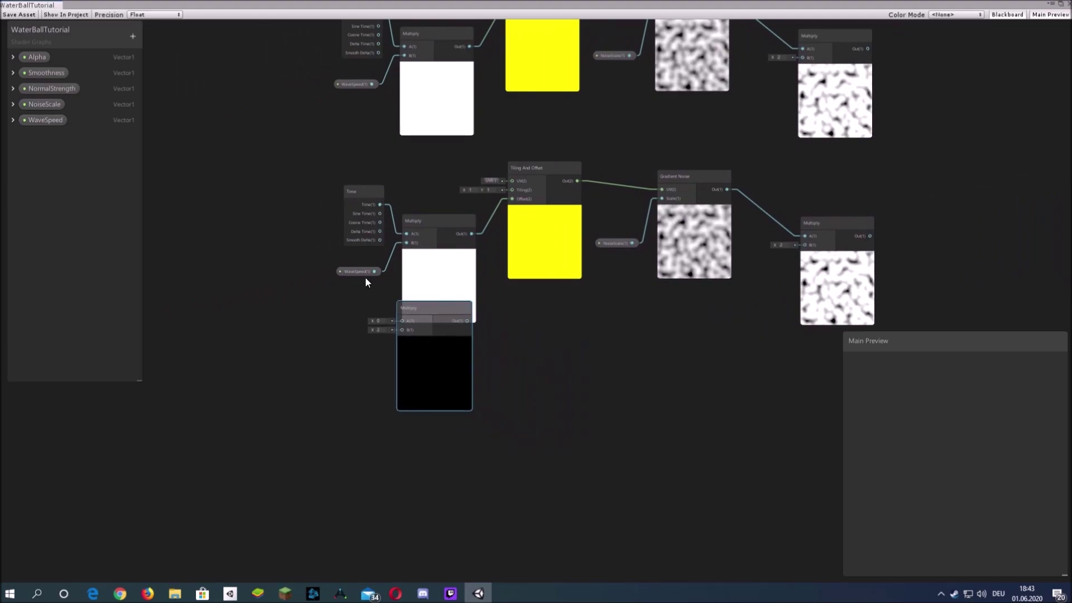
pyautogui.moveTo(365, 277); pyautogui.dragTo(290, 277)
pyautogui.moveTo(468, 338); pyautogui.dragTo(384, 286)
pyautogui.moveTo(287, 271); pyautogui.dragTo(335, 272)
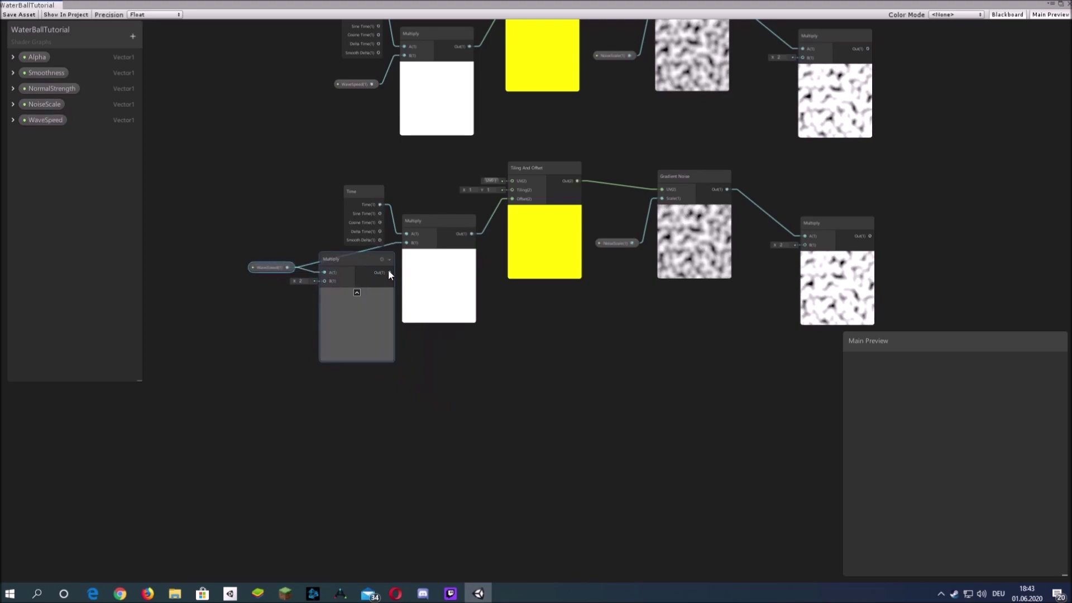
pyautogui.moveTo(389, 272); pyautogui.dragTo(407, 242)
pyautogui.click(304, 280)
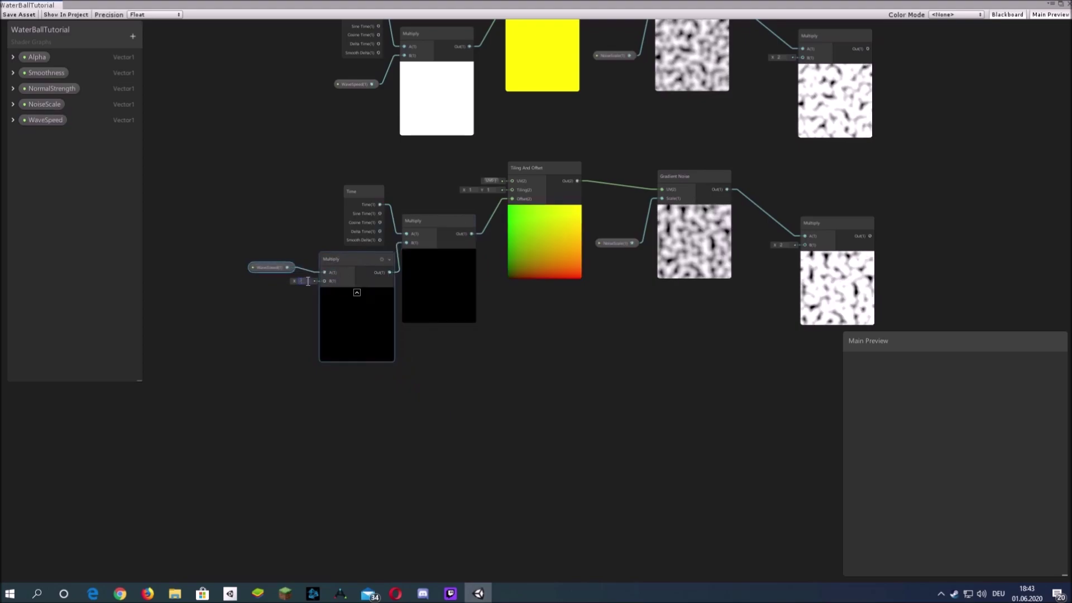
# Multiply the top and bottom noise results together and wire the product into Normal From Height's In.
pyautogui.moveTo(876, 210); pyautogui.dragTo(528, 220, button='middle')
pyautogui.rightClick(605, 202)
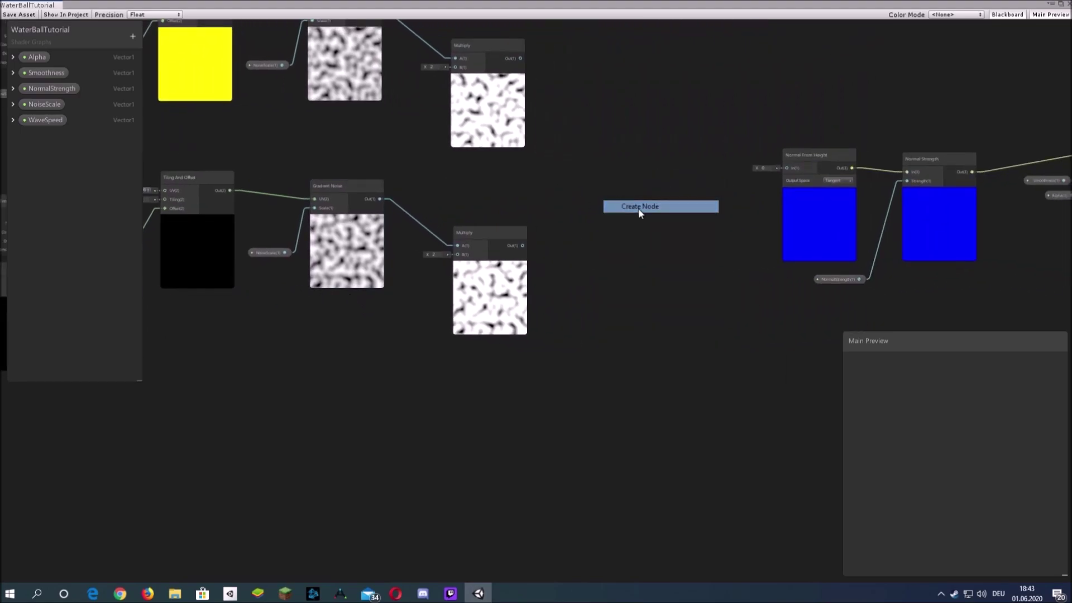
pyautogui.click(640, 211)
pyautogui.write('mul')
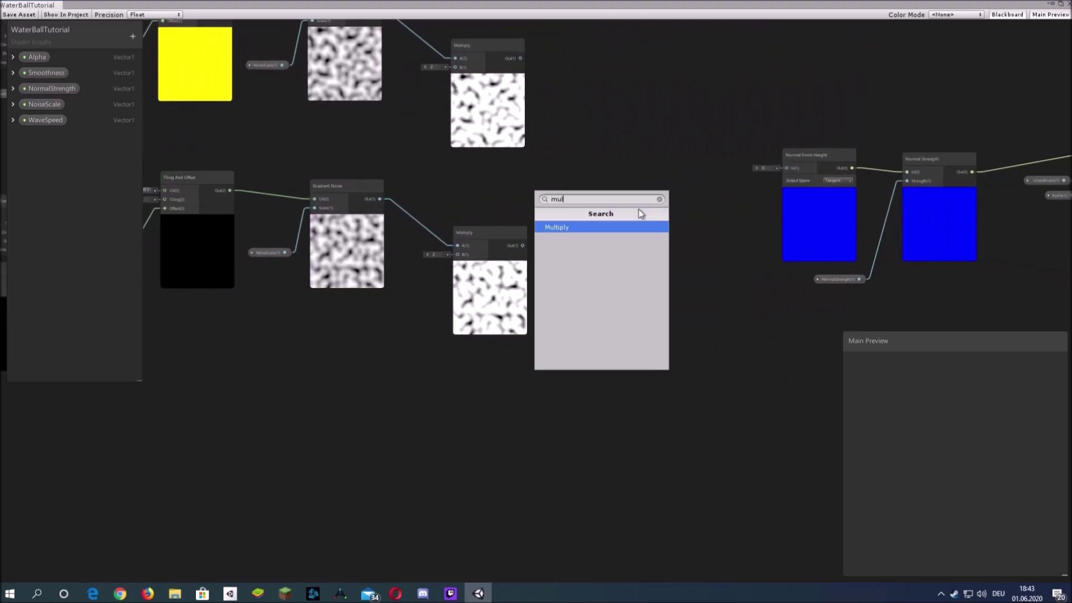
pyautogui.press('Return')
pyautogui.moveTo(622, 219); pyautogui.dragTo(574, 168)
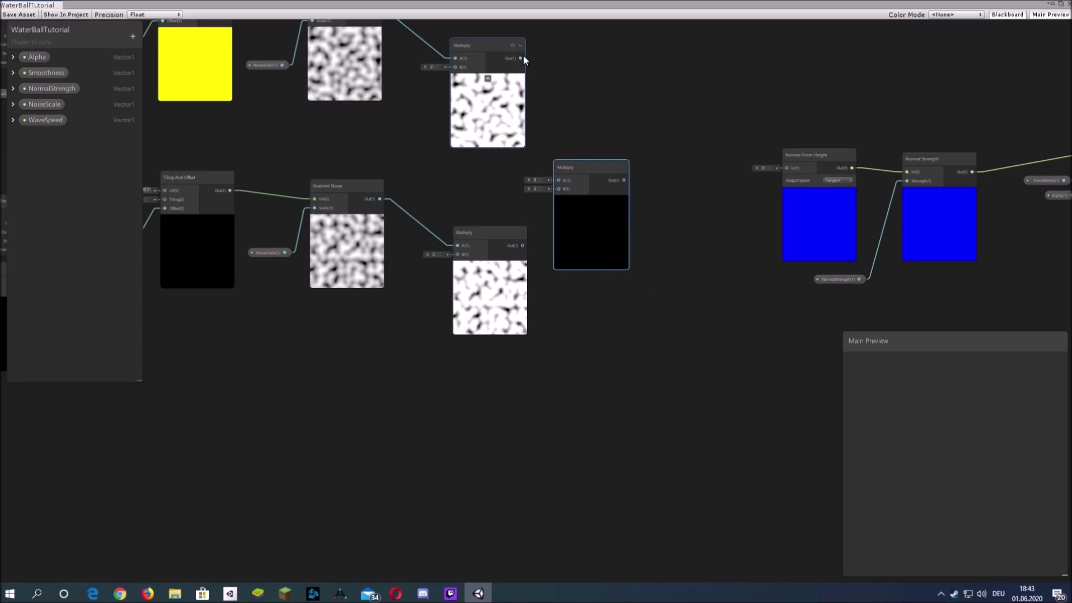
pyautogui.moveTo(524, 58); pyautogui.dragTo(559, 180)
pyautogui.moveTo(523, 245); pyautogui.dragTo(555, 206)
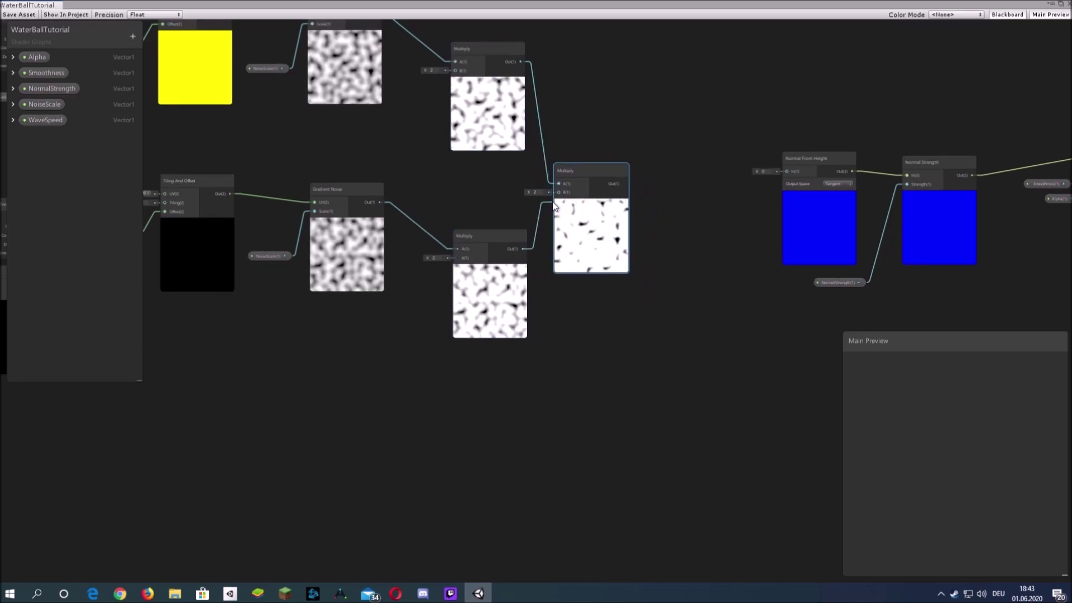
pyautogui.moveTo(678, 241); pyautogui.dragTo(481, 233, button='middle')
pyautogui.moveTo(427, 179); pyautogui.dragTo(590, 168)
pyautogui.scroll(-1, 775, 285)
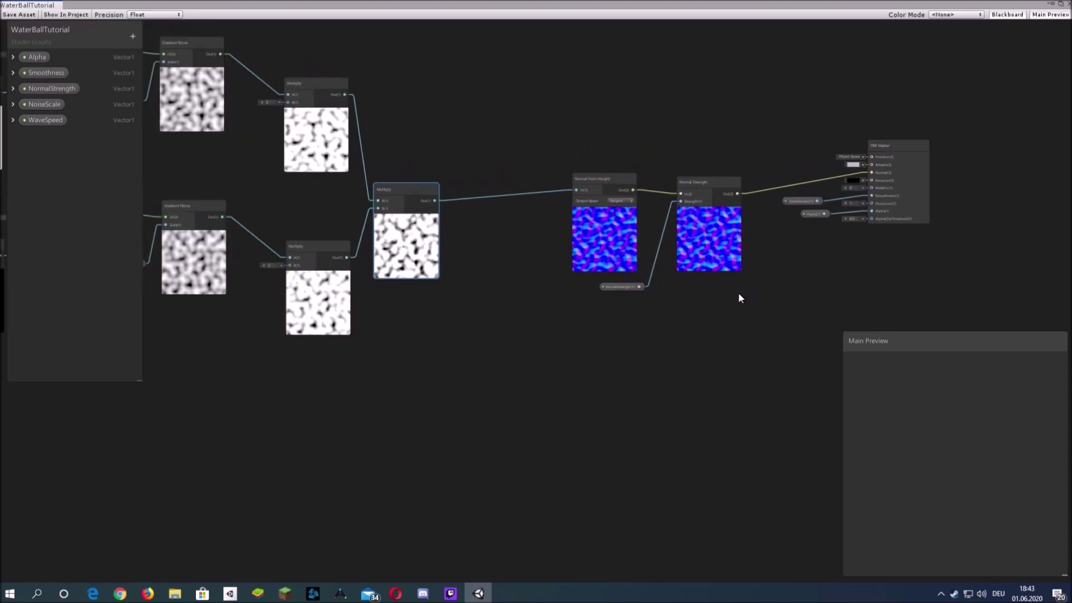
pyautogui.moveTo(810, 247); pyautogui.dragTo(742, 246, button='middle')
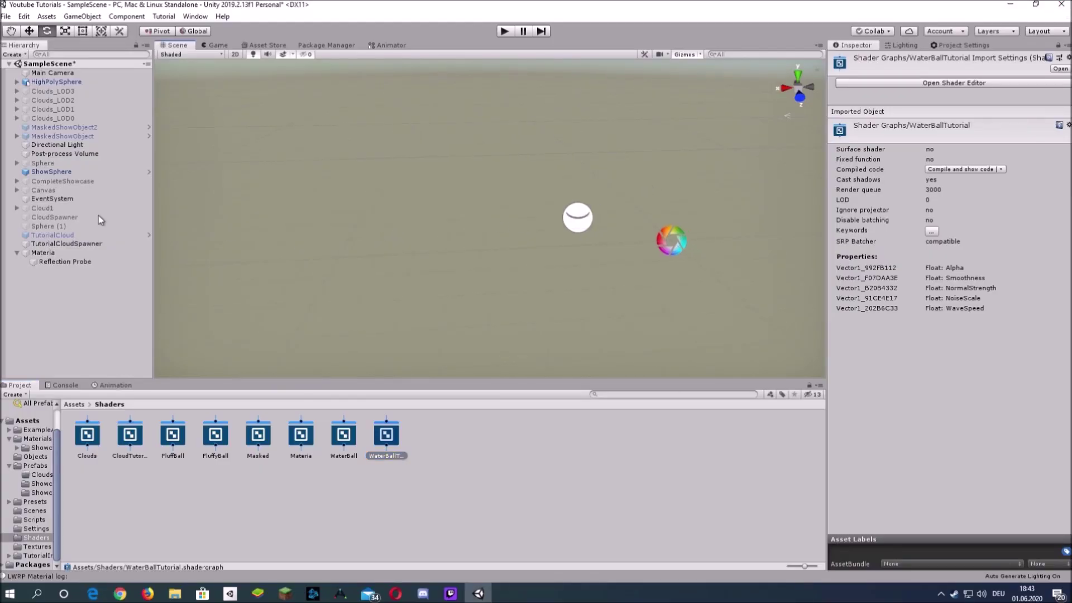
# Select the WaterBallTutorial material in Materials and set its Alpha to 0.24.
pyautogui.click(37, 439)
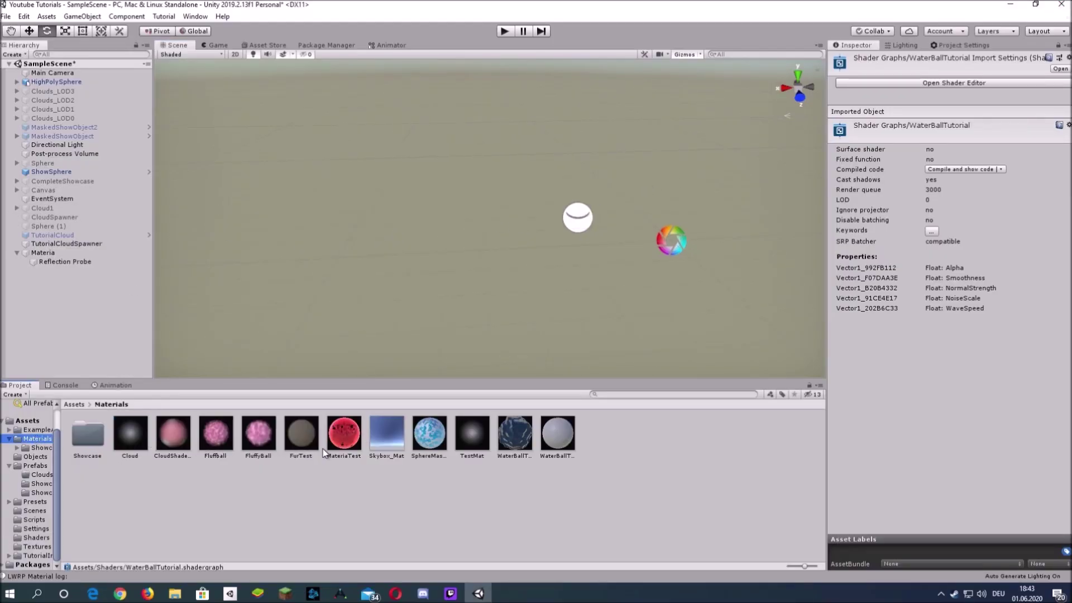
pyautogui.click(561, 440)
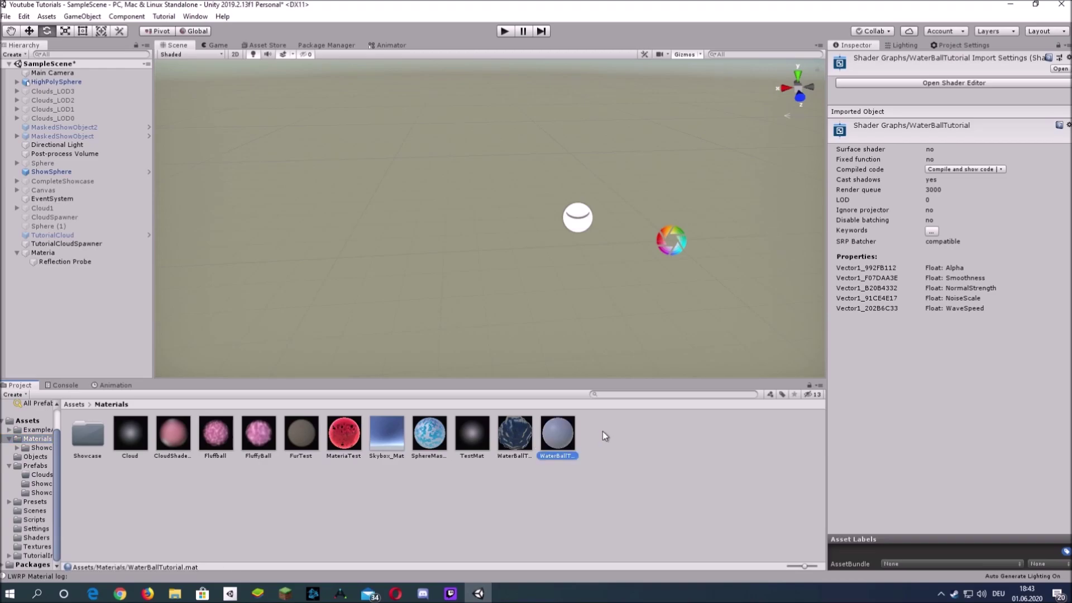
pyautogui.click(1026, 84)
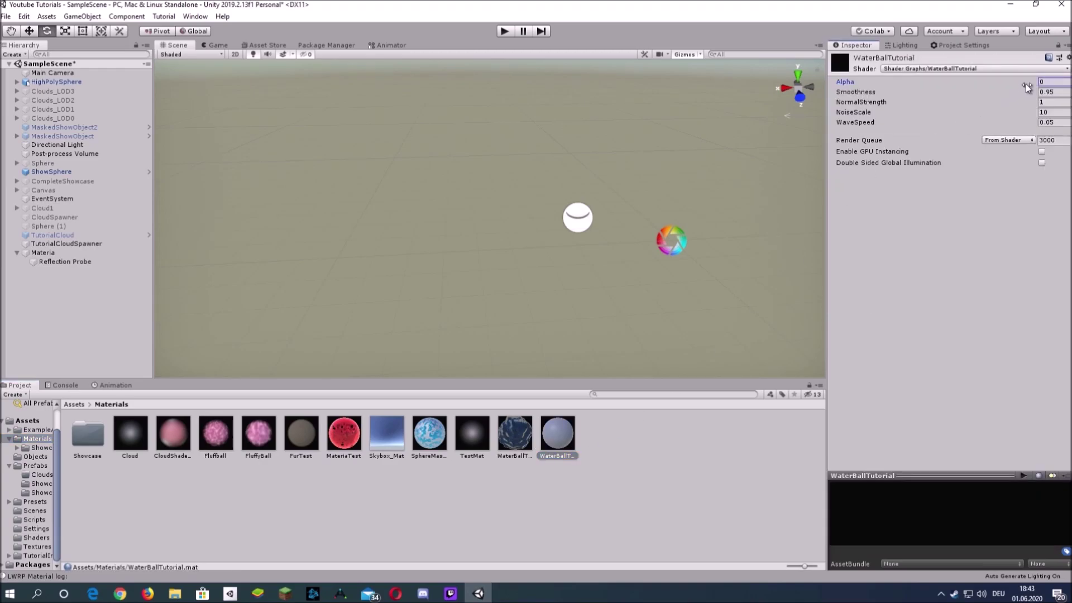
pyautogui.moveTo(1031, 83); pyautogui.dragTo(1032, 83)
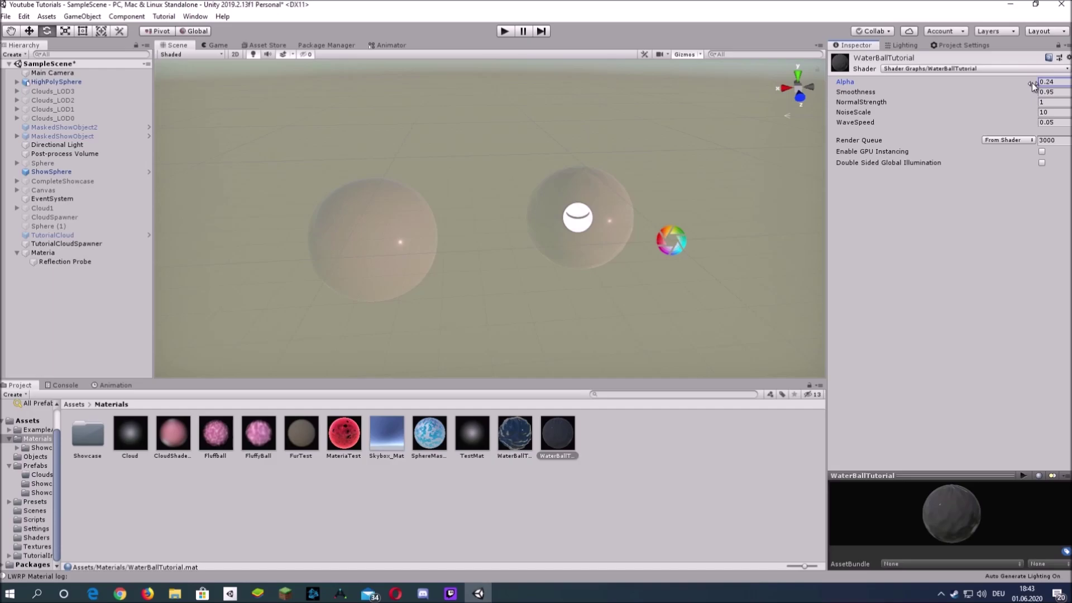
pyautogui.press('w')
pyautogui.moveTo(630, 241)
pyautogui.mouseDown(button='right')
pyautogui.moveTo(665, 232)
pyautogui.moveTo(646, 242)
pyautogui.mouseUp(button='right')
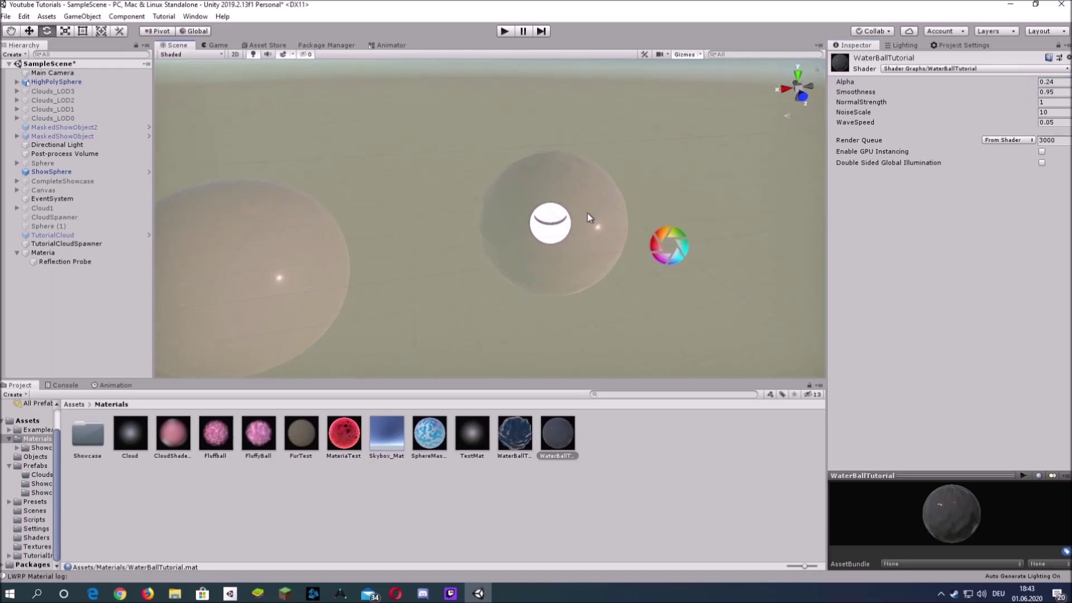
# Raise the material's NormalStrength to 4.18 and orbit the Scene view around the spheres.
pyautogui.click(557, 435)
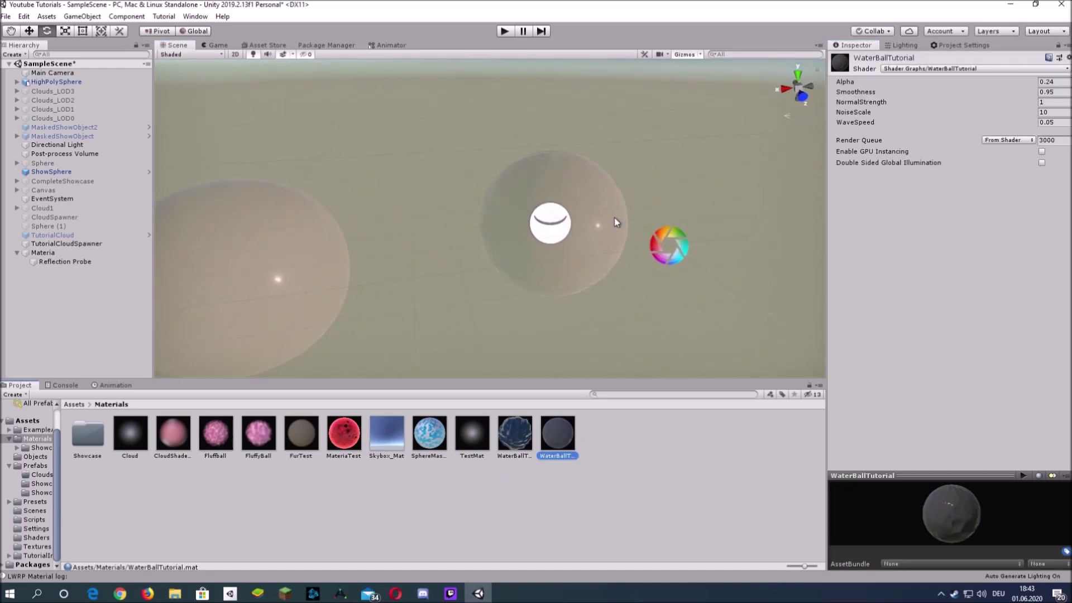
pyautogui.keyDown('alt'); pyautogui.moveTo(616, 246); pyautogui.dragTo(536, 239); pyautogui.keyUp('alt')
pyautogui.moveTo(1026, 104); pyautogui.dragTo(21, 102)
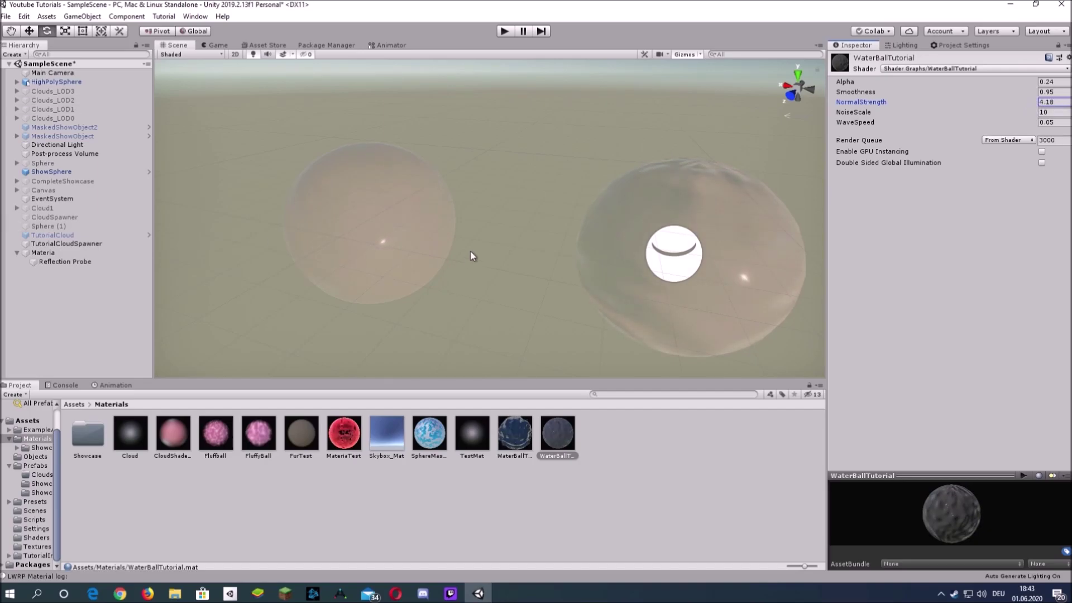
pyautogui.keyDown('alt'); pyautogui.moveTo(472, 256); pyautogui.dragTo(583, 251); pyautogui.keyUp('alt')
pyautogui.click(543, 449)
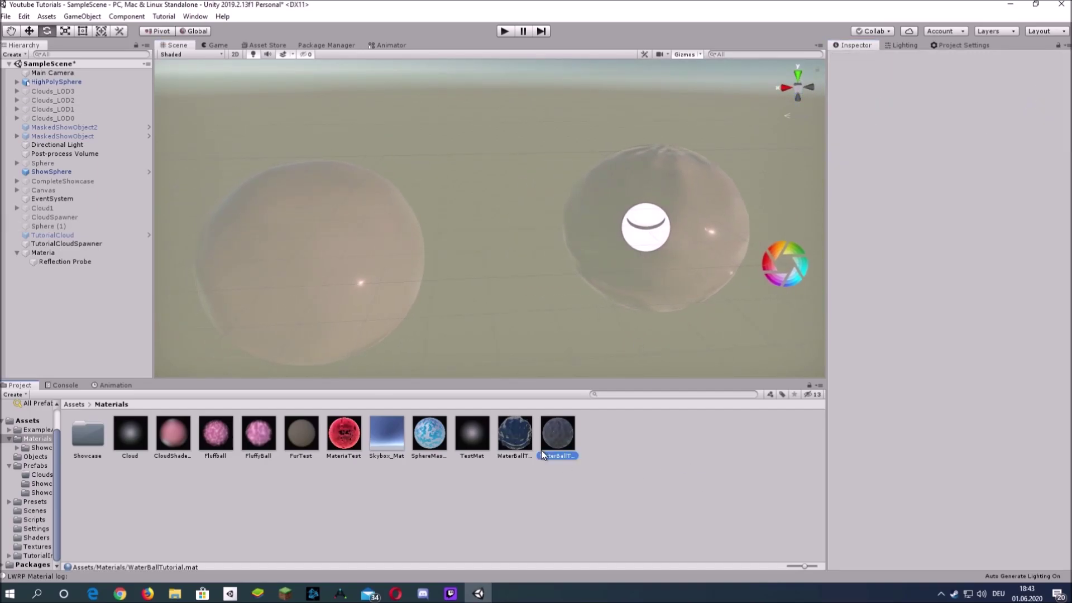
pyautogui.scroll(-3, 622, 265)
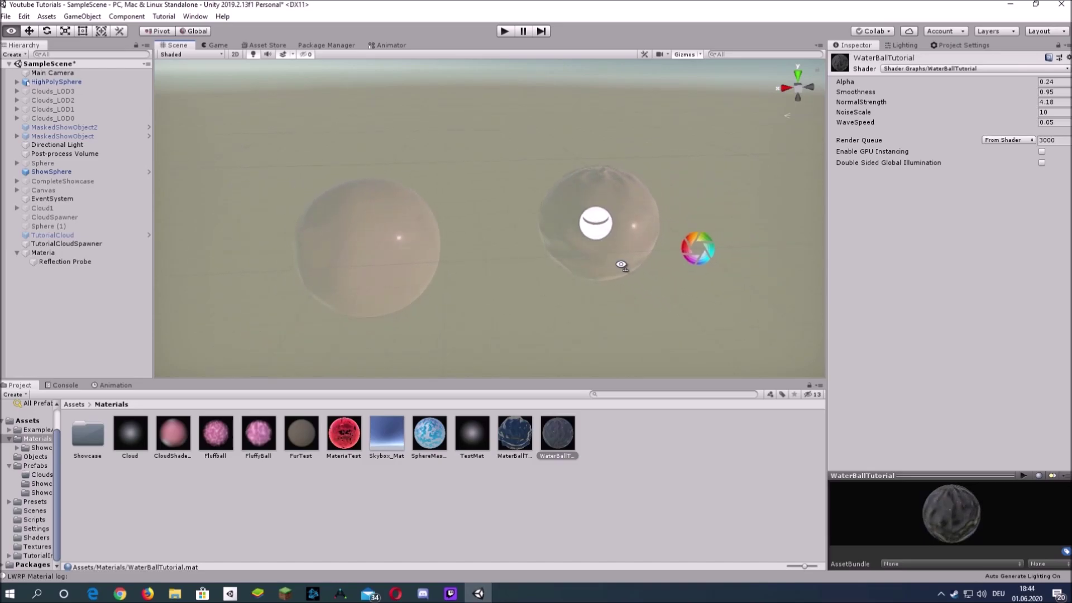
pyautogui.moveTo(478, 303)
pyautogui.keyDown('alt'); pyautogui.mouseDown()
pyautogui.moveTo(471, 289)
pyautogui.moveTo(436, 290)
pyautogui.moveTo(478, 292)
pyautogui.mouseUp(); pyautogui.keyUp('alt')
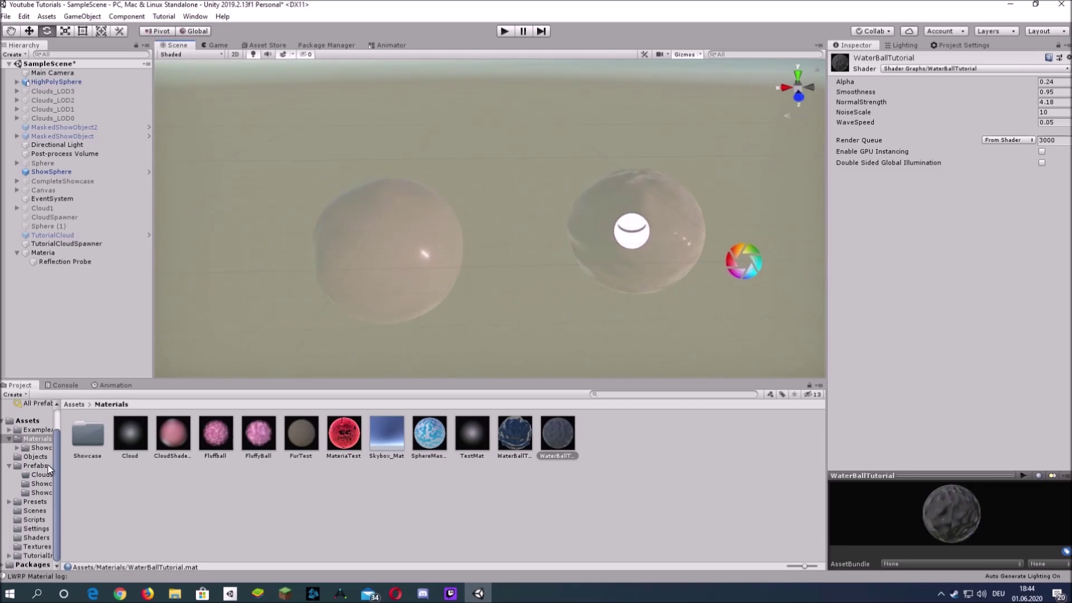
pyautogui.click(29, 421)
# Open the WaterBallTutorial shader graph and add a WaterColor Color property with dark blue default 324AA6.
pyautogui.doubleClick(429, 436)
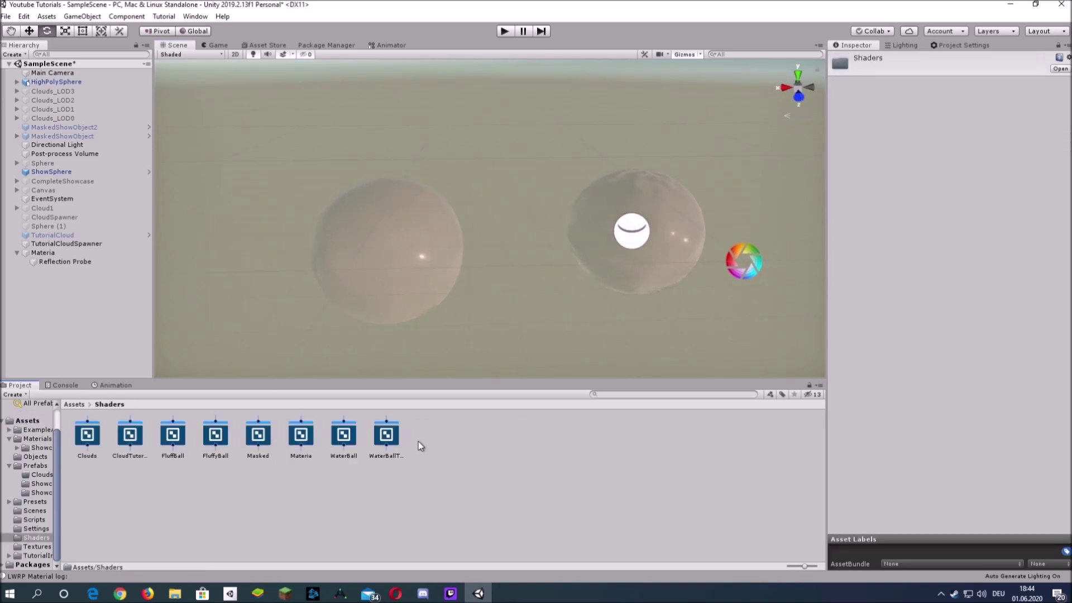
pyautogui.doubleClick(372, 446)
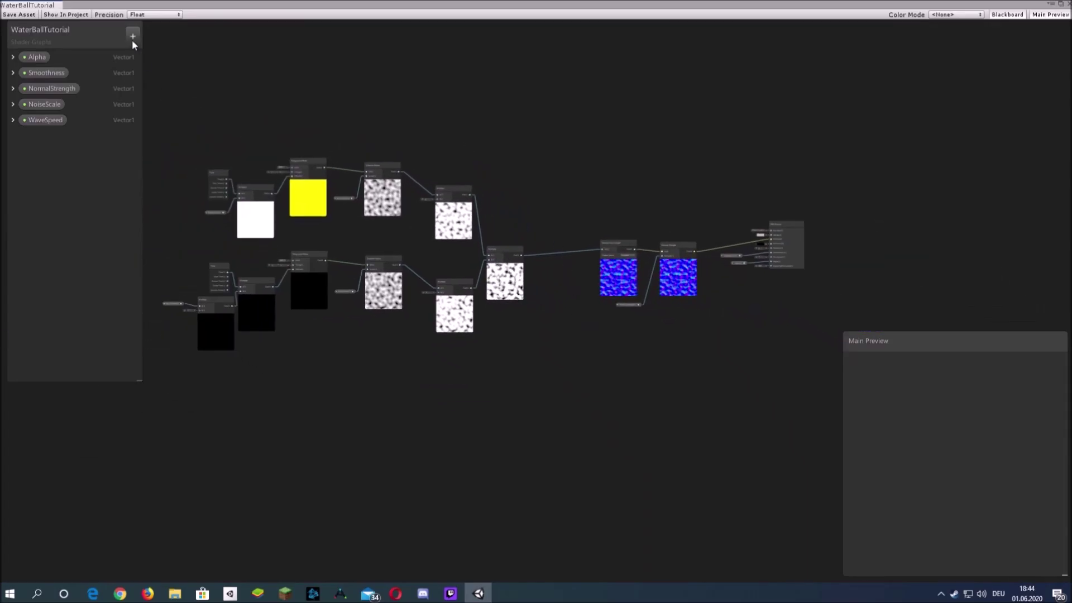
pyautogui.click(133, 37)
pyautogui.click(184, 107)
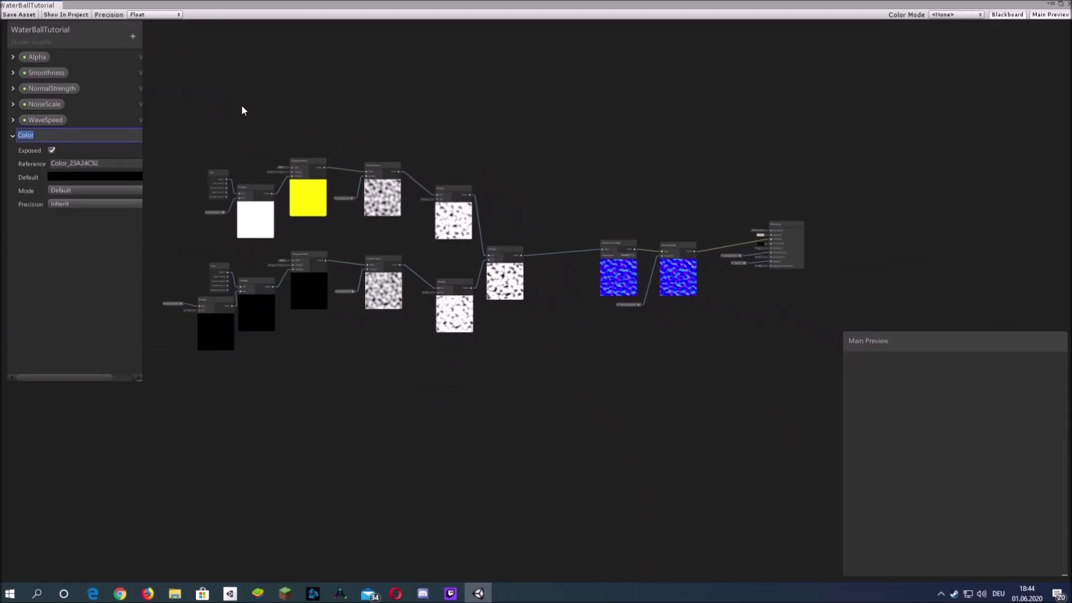
pyautogui.write('WaterColor')
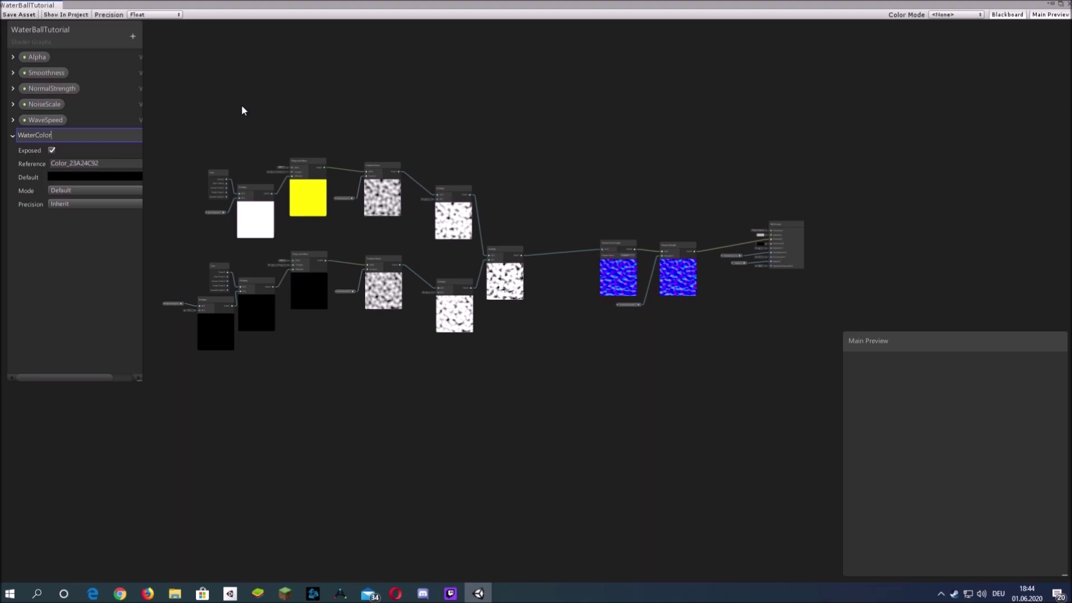
pyautogui.press('Return')
pyautogui.click(101, 176)
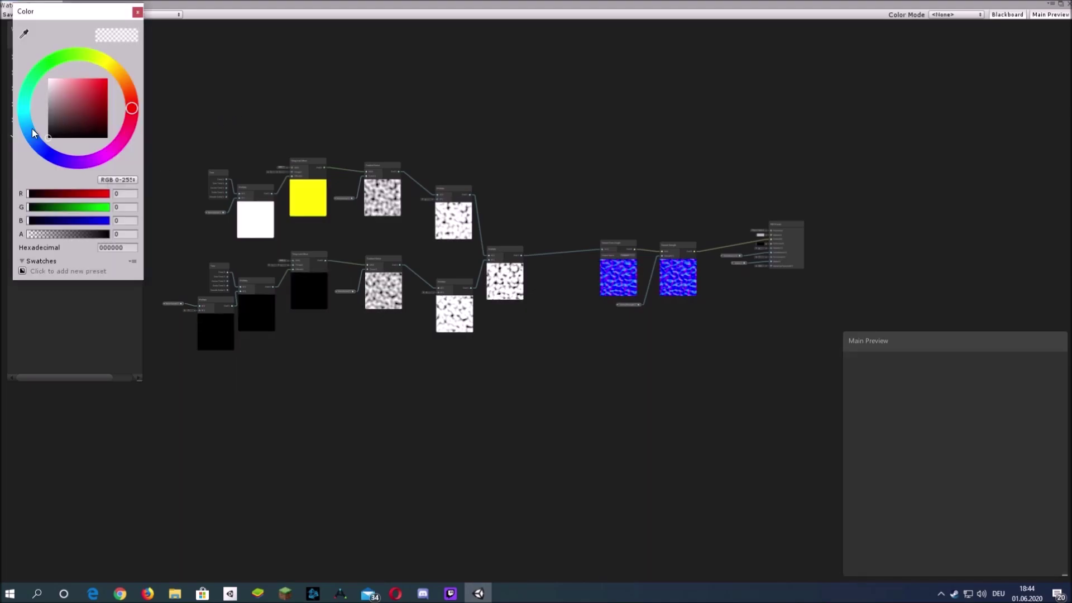
pyautogui.click(65, 106)
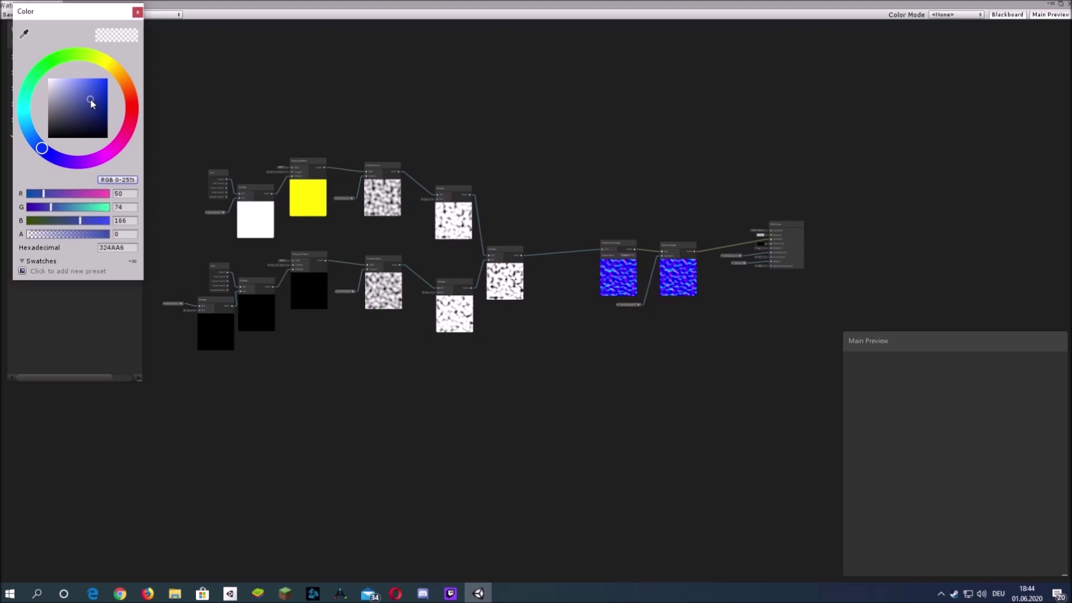
pyautogui.click(136, 10)
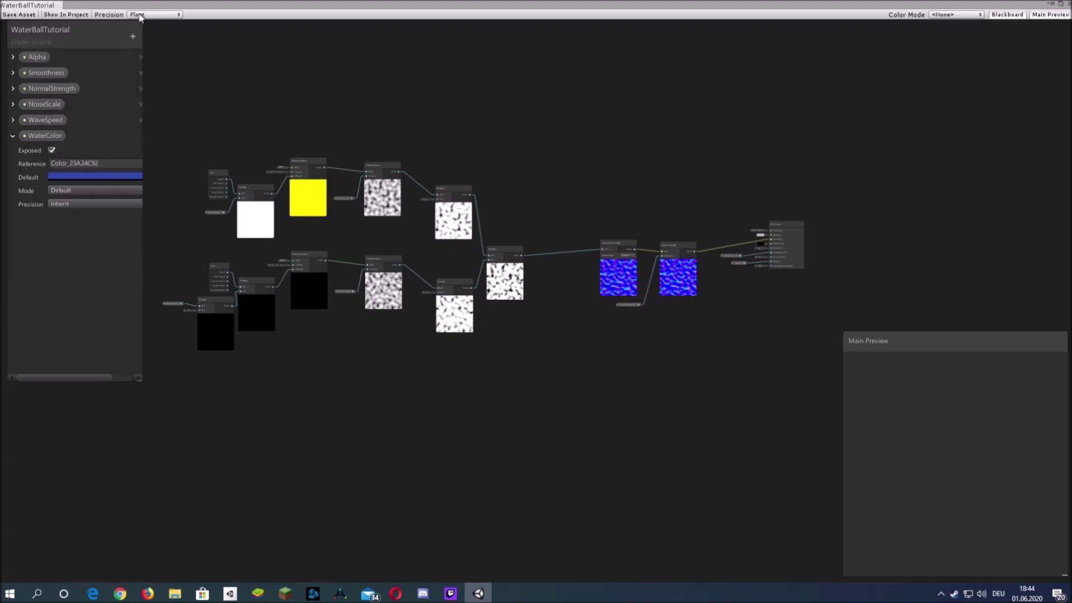
pyautogui.click(55, 176)
pyautogui.click(139, 11)
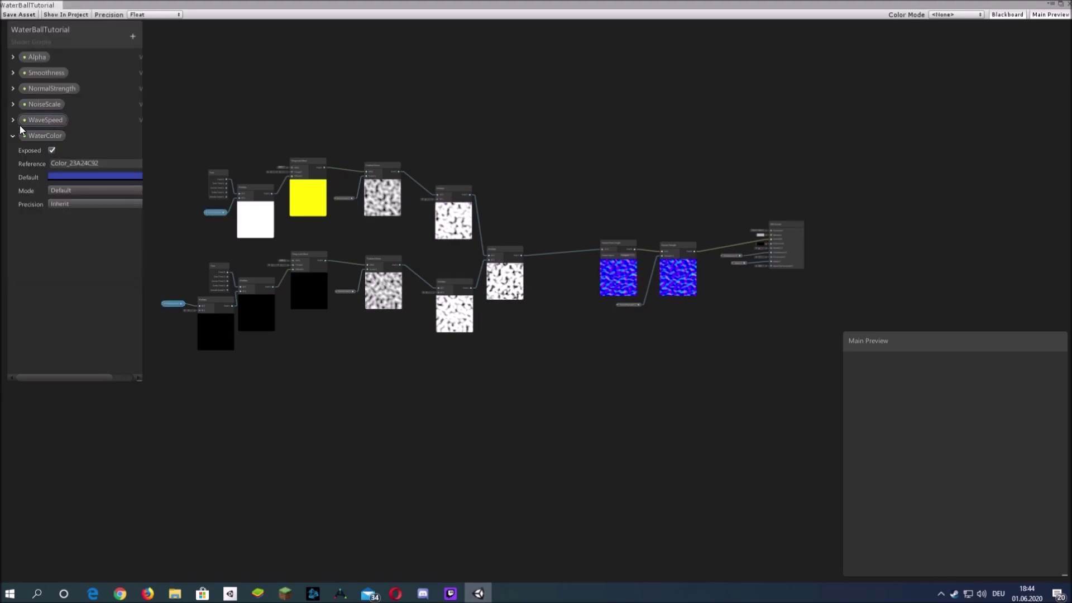
pyautogui.click(13, 137)
# Move WaterColor to the top of the Blackboard and connect its node to the PBR Master's Albedo.
pyautogui.moveTo(52, 57); pyautogui.dragTo(51, 54)
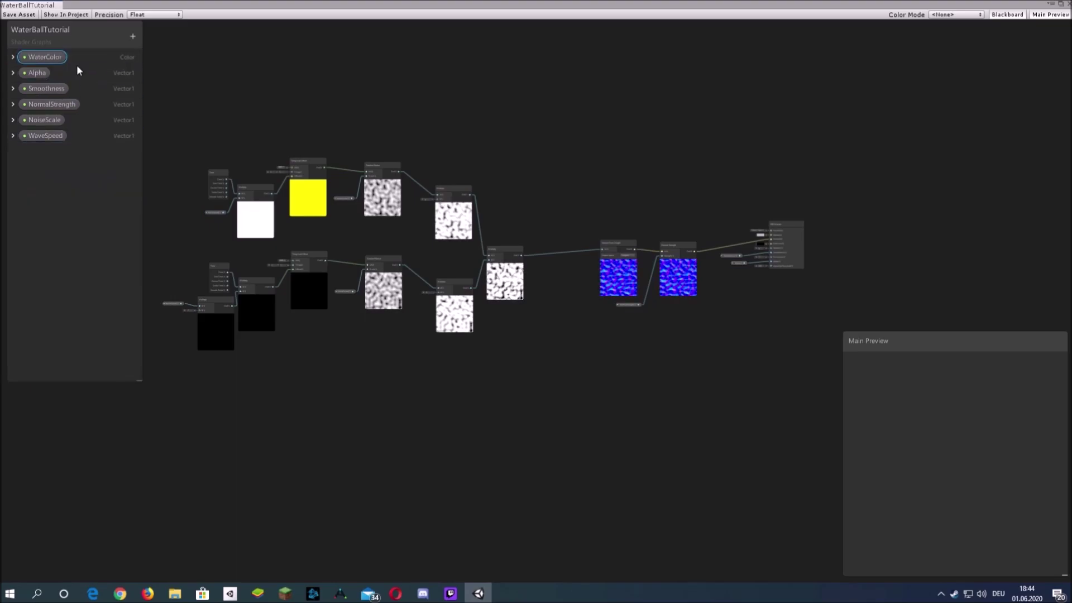
pyautogui.scroll(6, 874, 217)
pyautogui.moveTo(861, 216); pyautogui.dragTo(786, 210, button='middle')
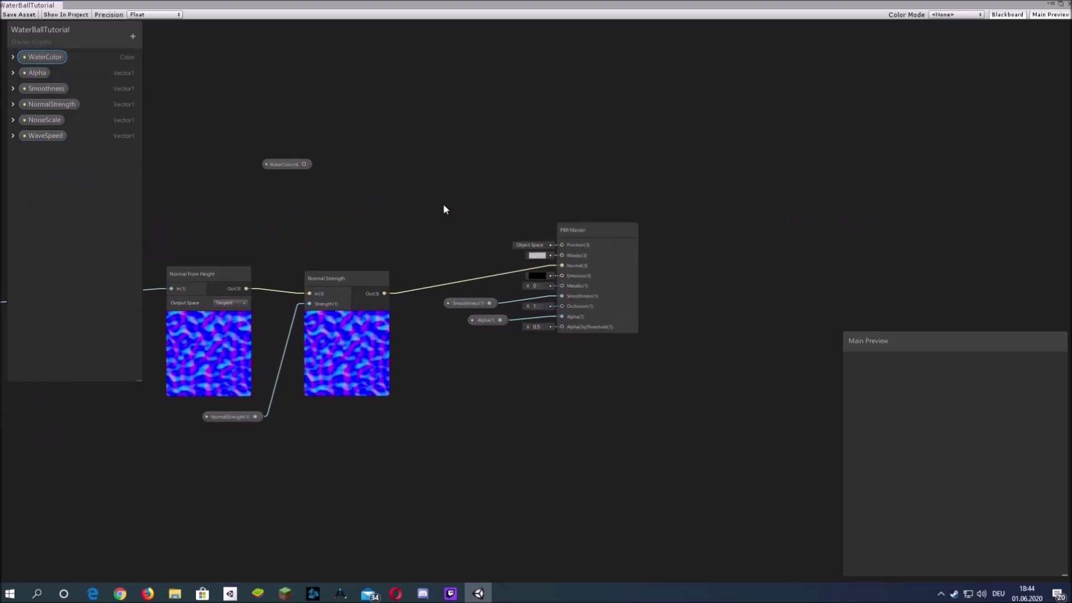
pyautogui.moveTo(272, 161); pyautogui.dragTo(561, 255)
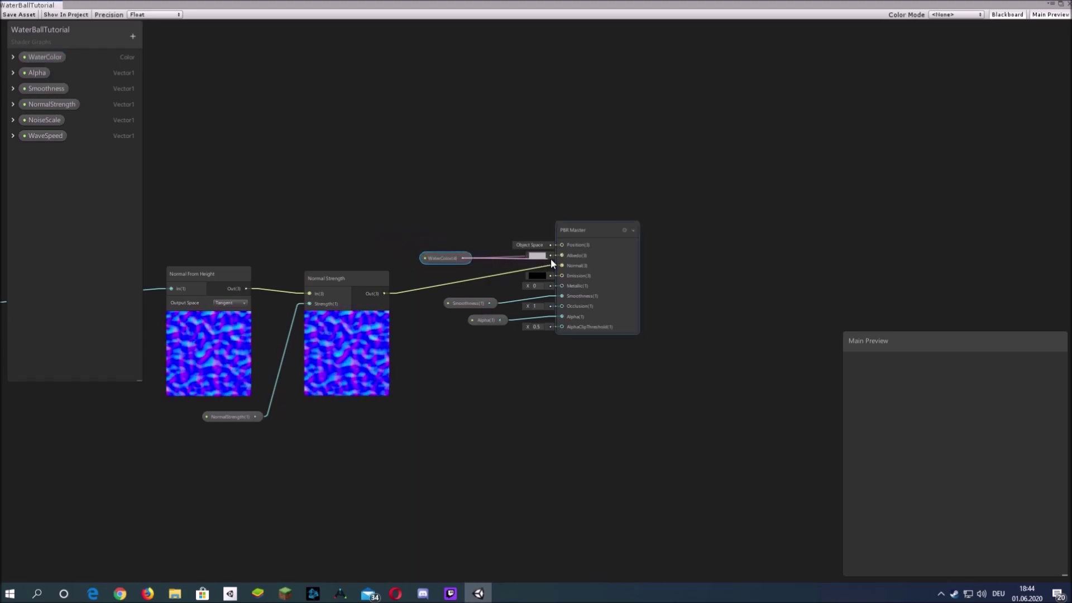
pyautogui.moveTo(497, 395); pyautogui.dragTo(514, 364, button='middle')
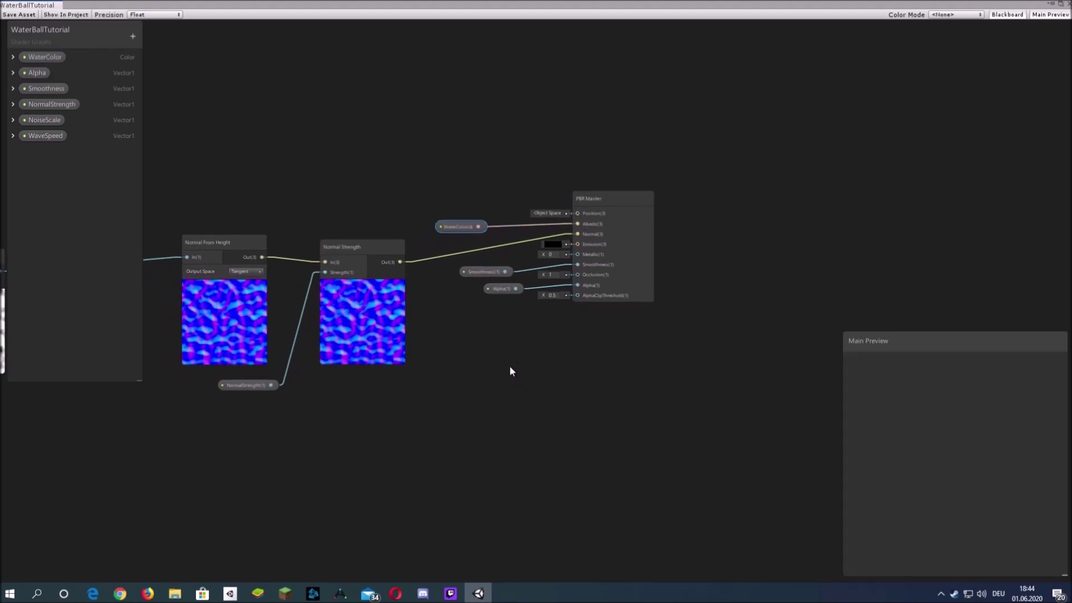
pyautogui.moveTo(454, 216); pyautogui.dragTo(498, 216, button='middle')
pyautogui.moveTo(498, 226); pyautogui.dragTo(493, 235)
pyautogui.click(484, 333)
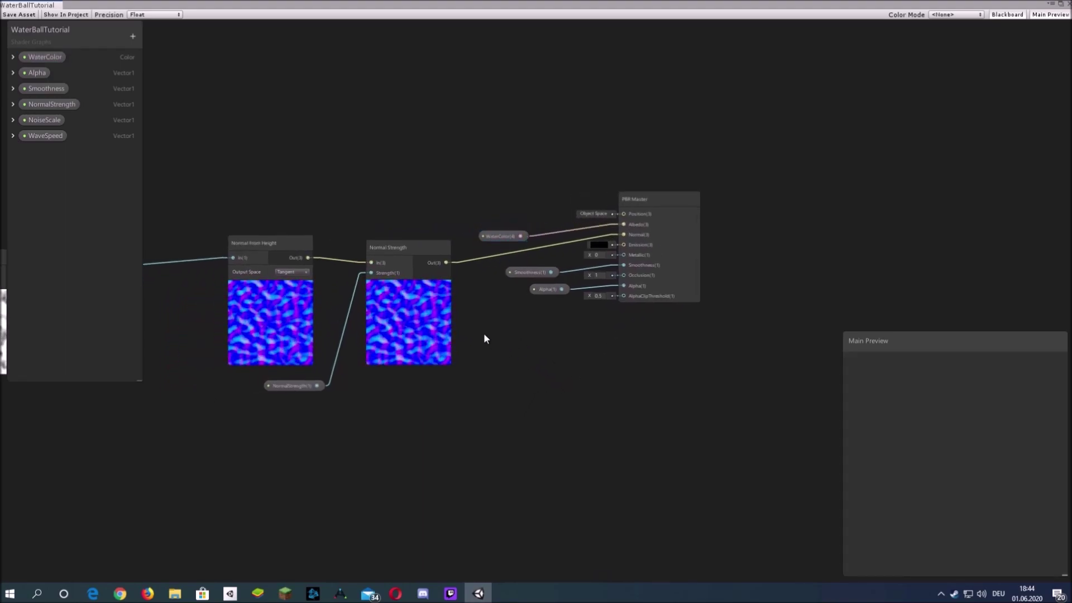
pyautogui.moveTo(484, 333); pyautogui.dragTo(753, 281, button='middle')
pyautogui.scroll(-2, 496, 198)
pyautogui.moveTo(296, 179); pyautogui.dragTo(746, 160, button='middle')
pyautogui.scroll(-2, 713, 172)
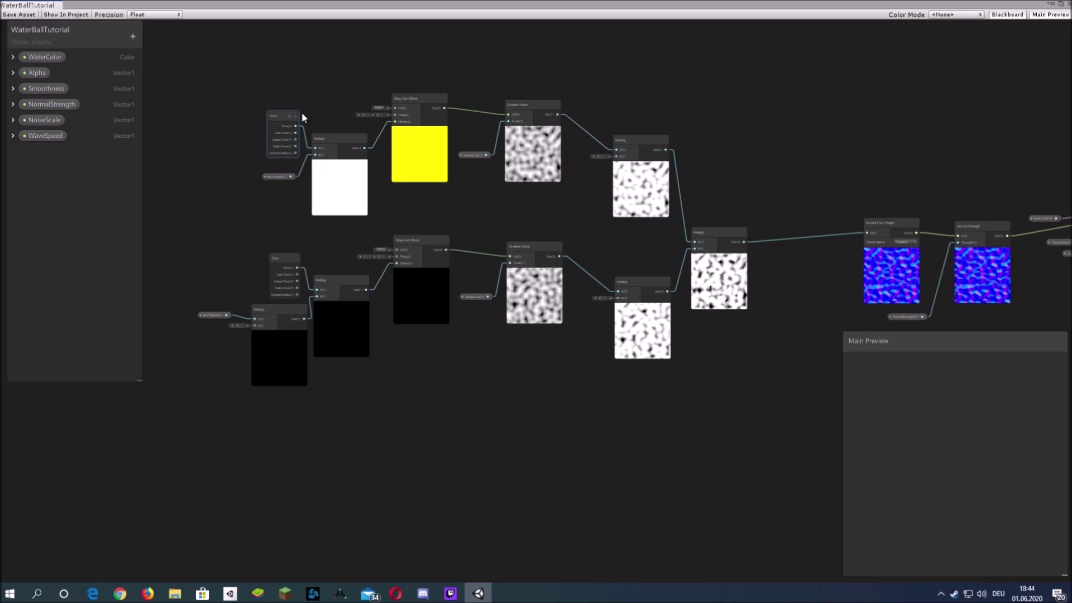
# Add a Position node set to Object space for the upper Tiling And Offset.
pyautogui.rightClick(313, 88)
pyautogui.click(363, 91)
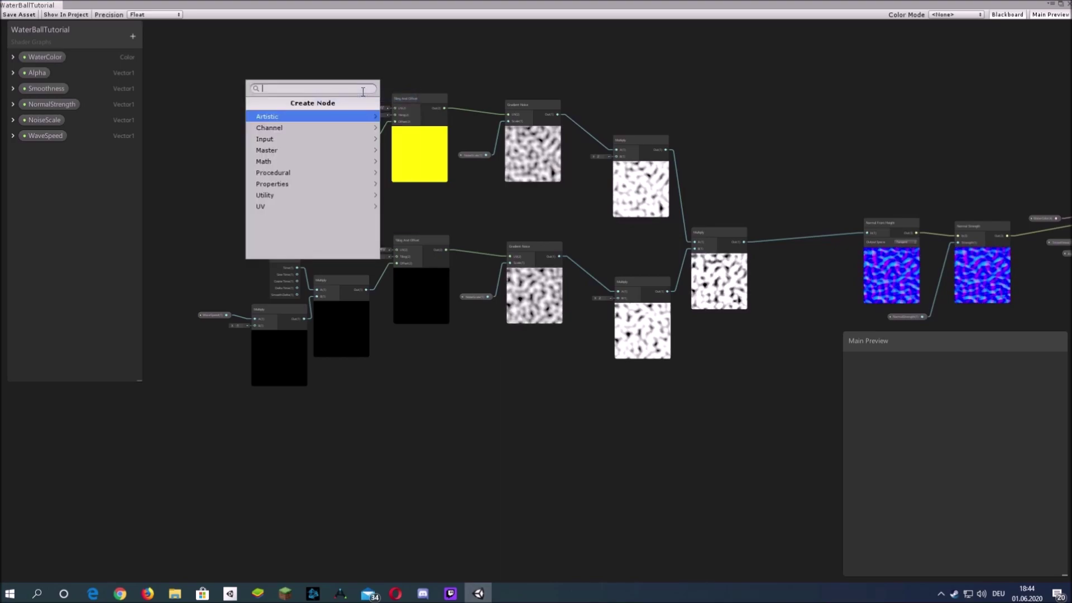
pyautogui.write('posi')
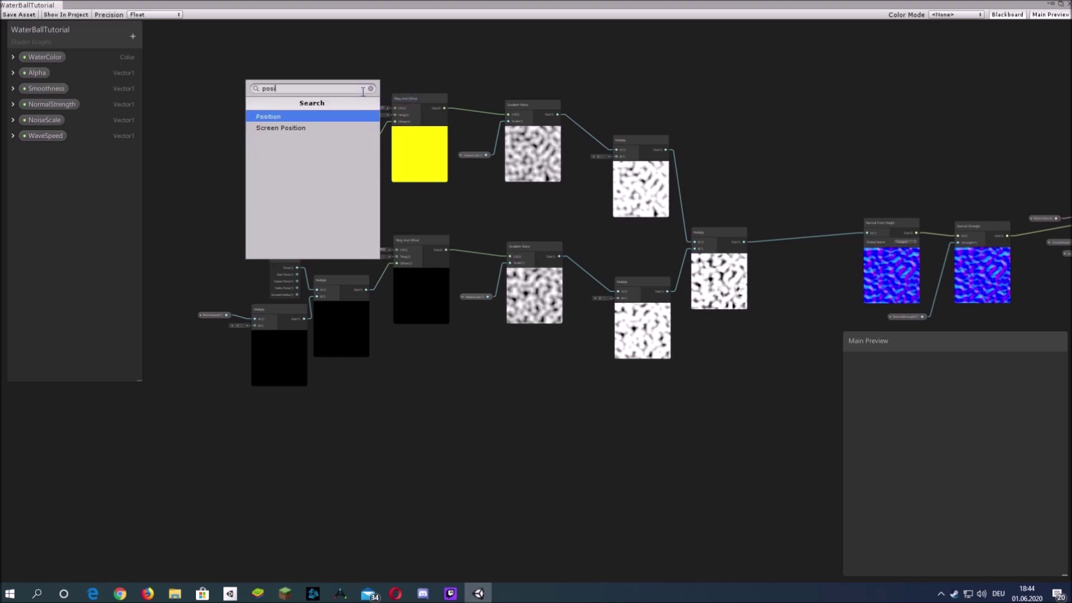
pyautogui.press('Return')
pyautogui.moveTo(403, 118); pyautogui.dragTo(430, 162, button='middle')
pyautogui.scroll(3, 429, 165)
pyautogui.click(388, 219)
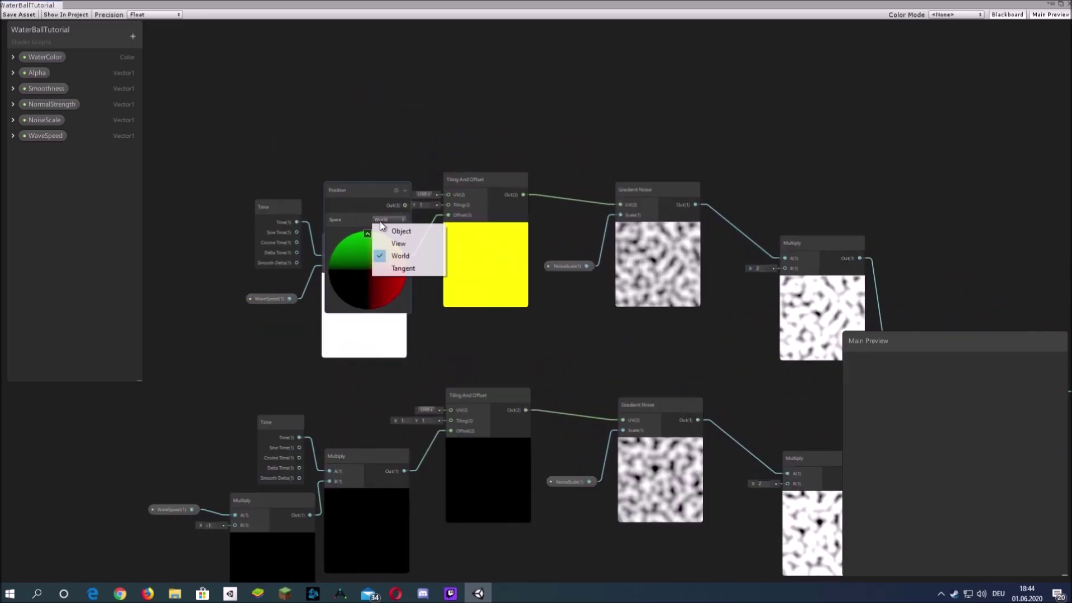
pyautogui.click(411, 233)
pyautogui.moveTo(349, 220); pyautogui.dragTo(448, 195)
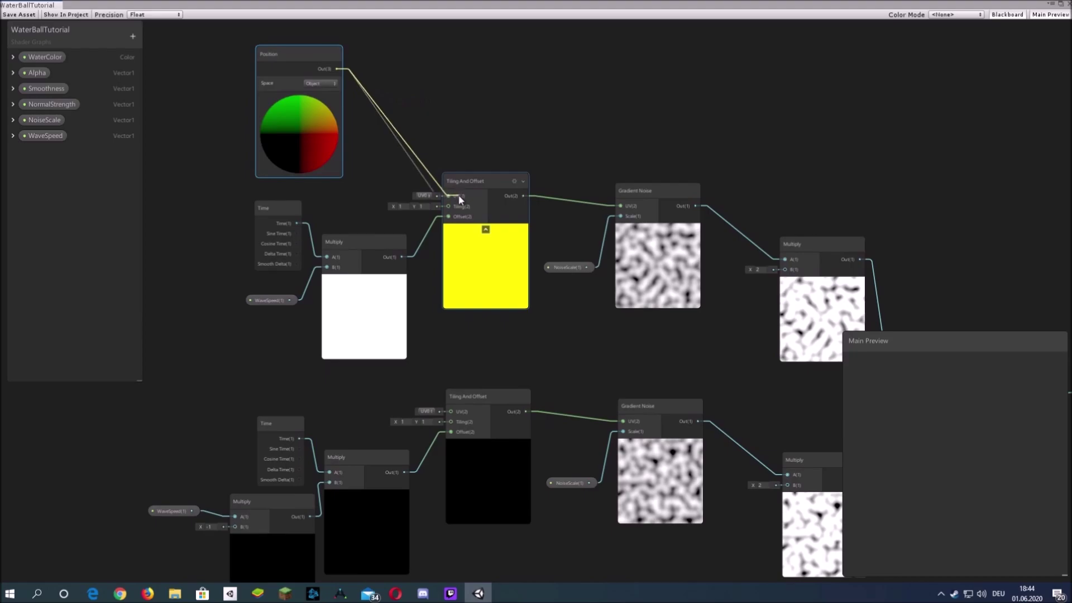
# Move the lower row of noise nodes further down to make room.
pyautogui.moveTo(441, 275); pyautogui.dragTo(504, 163, button='middle')
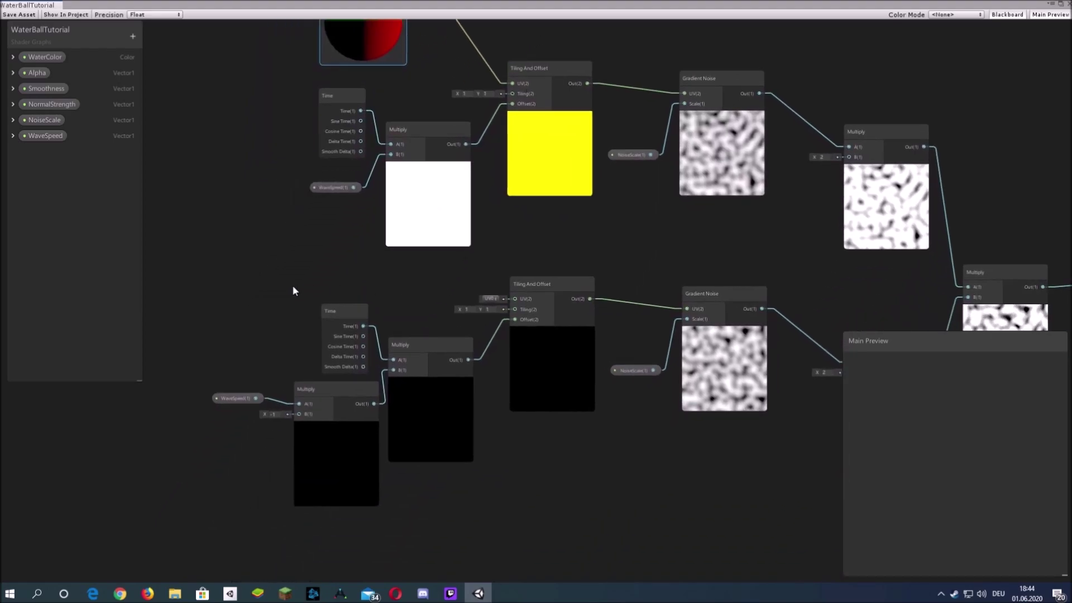
pyautogui.scroll(-3, 319, 282)
pyautogui.moveTo(451, 297); pyautogui.dragTo(373, 212, button='middle')
pyautogui.moveTo(203, 201); pyautogui.dragTo(705, 310)
pyautogui.moveTo(618, 293); pyautogui.dragTo(612, 360)
# Add a second Object-space Position node and connect it to the lower Tiling And Offset's UV.
pyautogui.rightClick(384, 224)
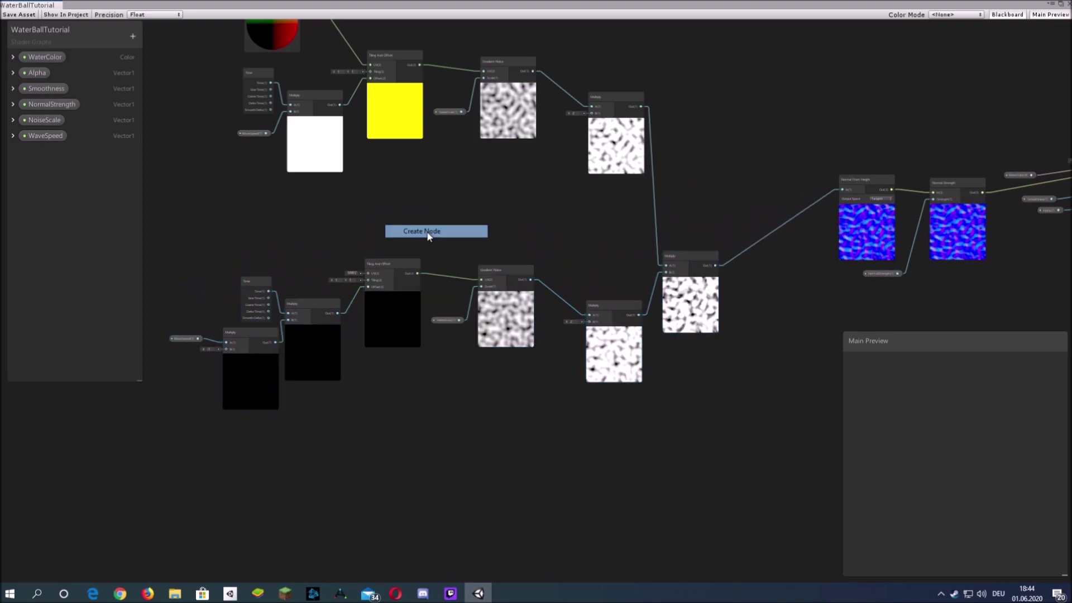
pyautogui.click(430, 230)
pyautogui.write('pos')
pyautogui.press('Return')
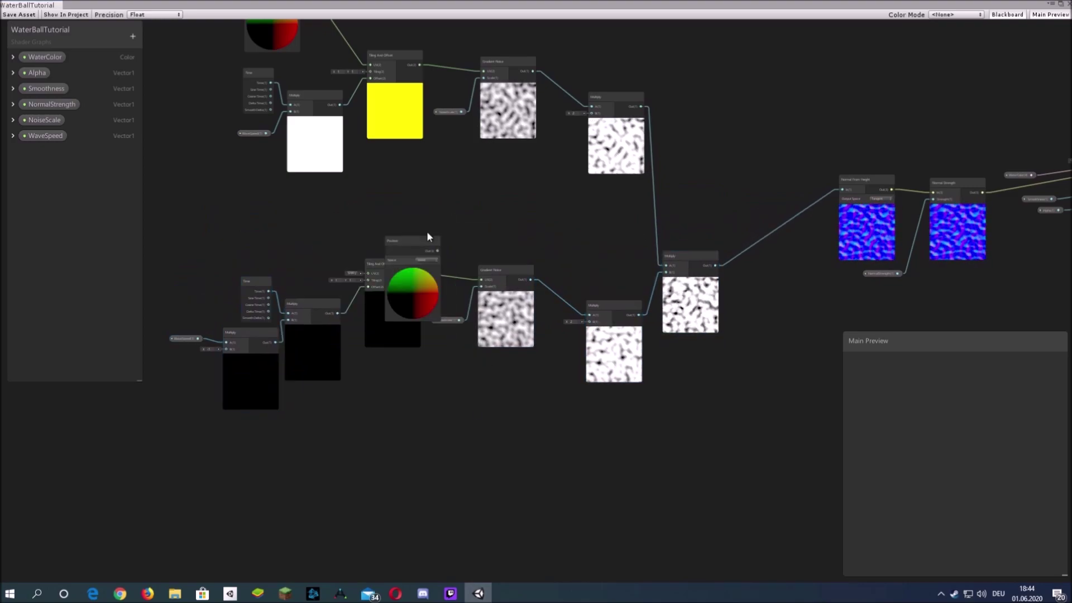
pyautogui.moveTo(417, 242); pyautogui.dragTo(307, 203)
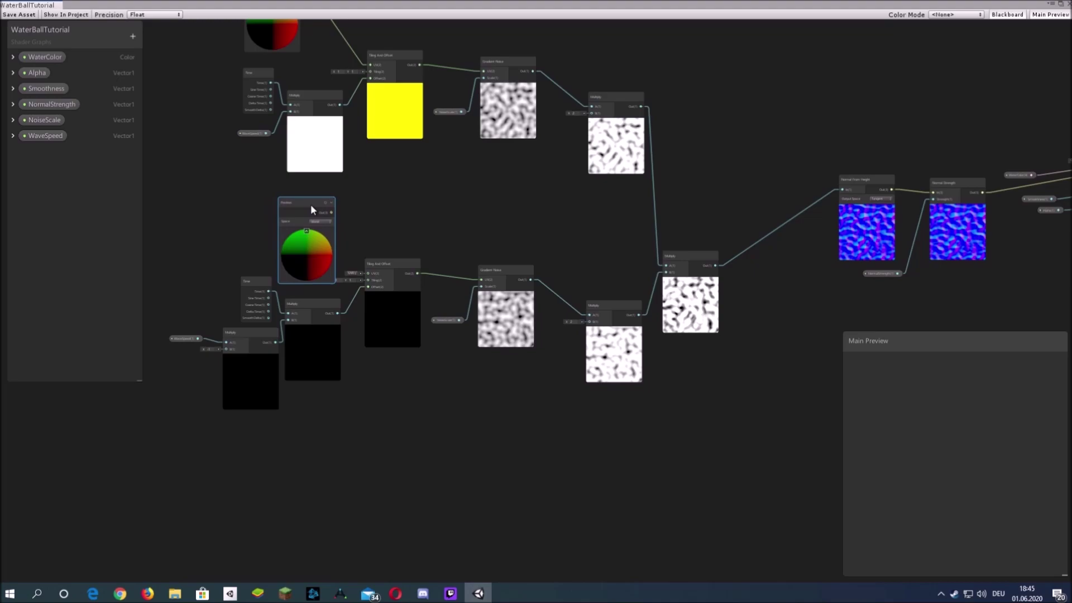
pyautogui.click(324, 223)
pyautogui.click(342, 233)
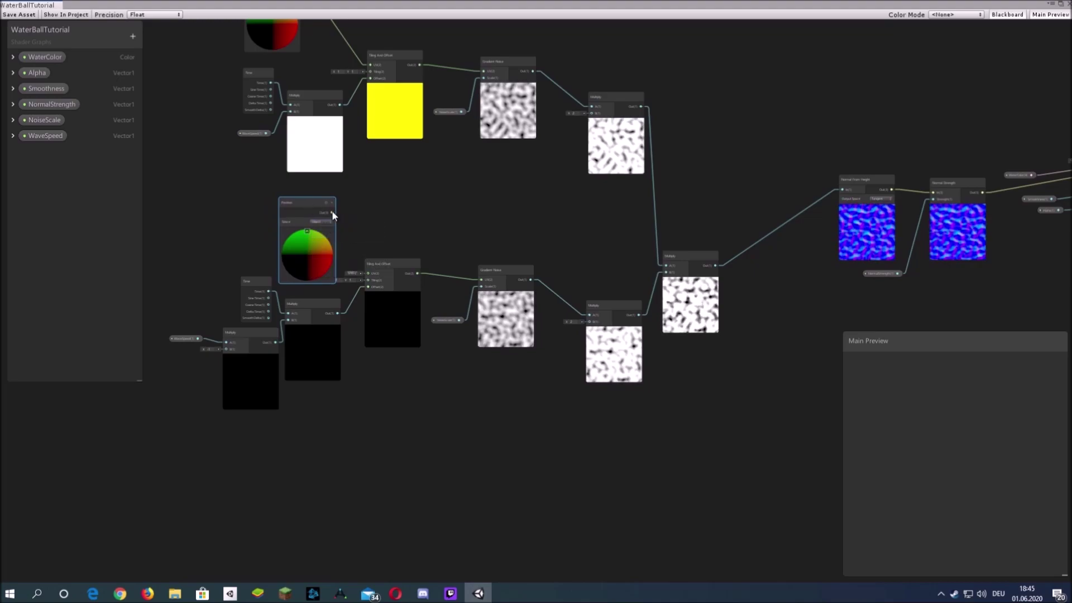
pyautogui.moveTo(332, 213); pyautogui.dragTo(394, 299)
pyautogui.click(494, 206)
pyautogui.moveTo(561, 229); pyautogui.dragTo(541, 234, button='middle')
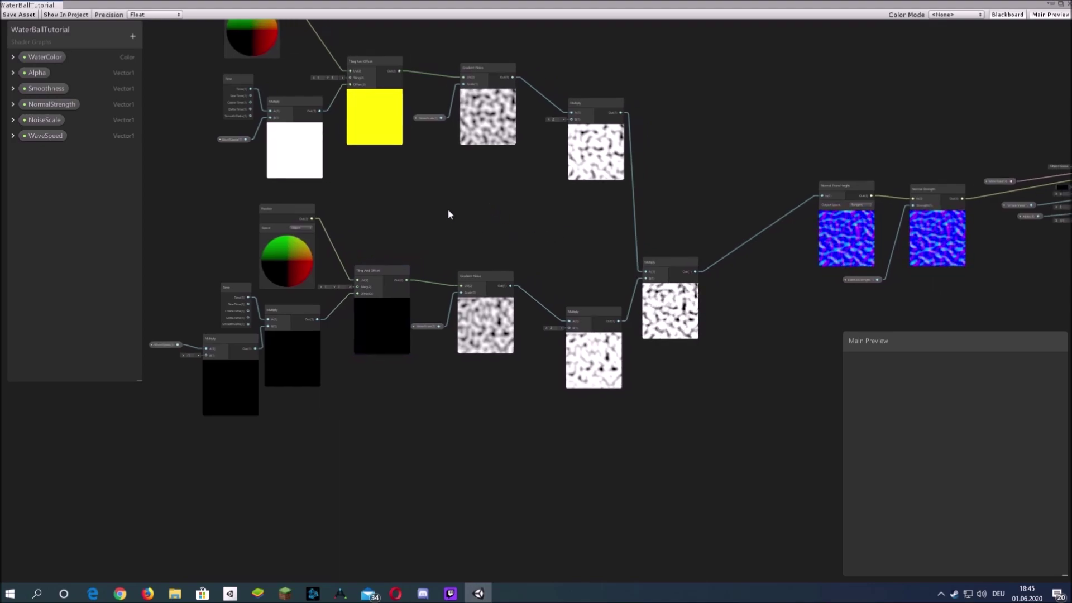
# Zoom out and pan the graph to show the master node and the left noise nodes.
pyautogui.moveTo(449, 210); pyautogui.dragTo(381, 213, button='middle')
pyautogui.scroll(-1, 378, 210)
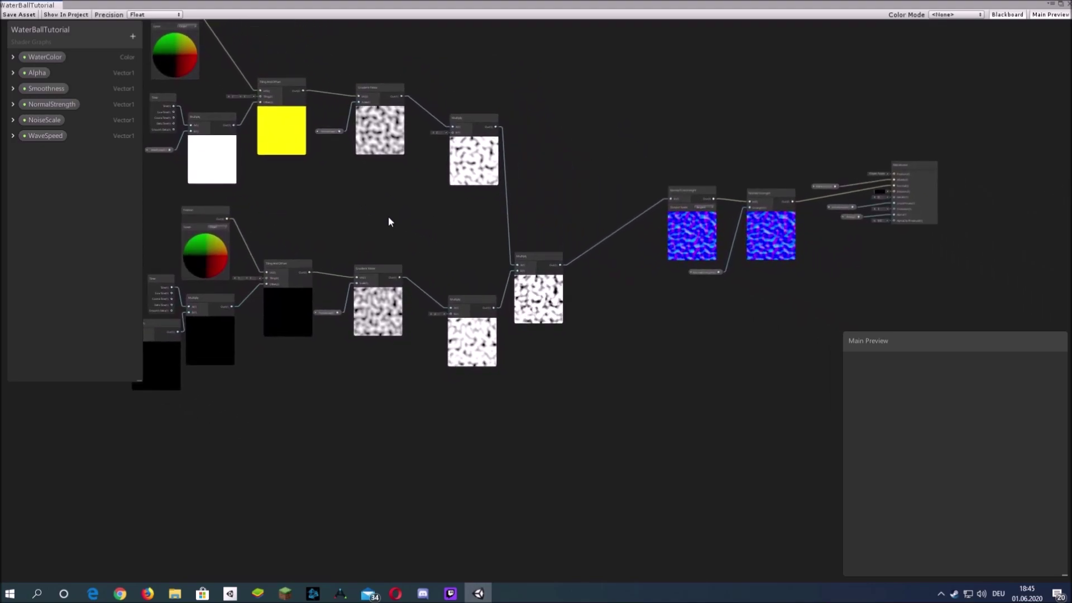
pyautogui.moveTo(581, 212); pyautogui.dragTo(620, 172, button='middle')
pyautogui.scroll(-2, 430, 184)
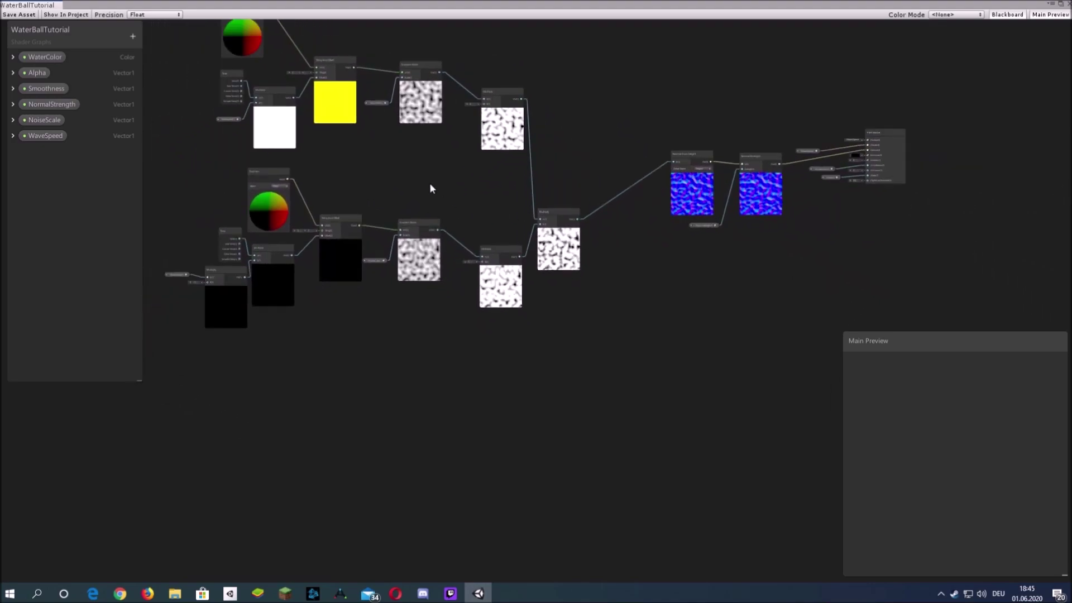
pyautogui.moveTo(441, 184); pyautogui.dragTo(548, 199, button='middle')
pyautogui.moveTo(287, 37); pyautogui.dragTo(337, 104)
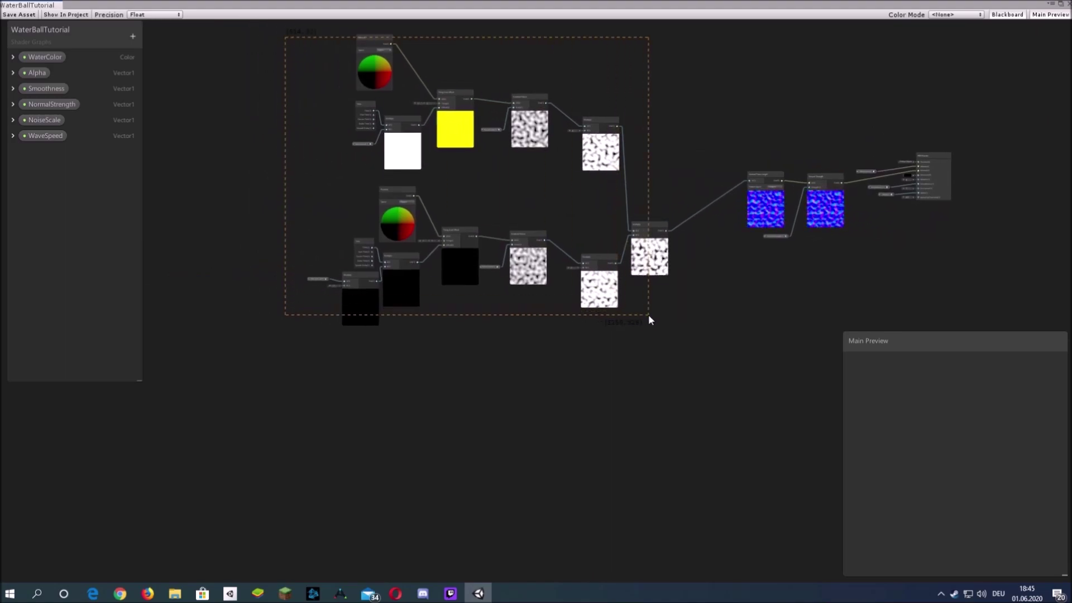
# Insert an Add node between the combined noise Multiply and Normal From Height.
pyautogui.moveTo(648, 315); pyautogui.dragTo(649, 316)
pyautogui.moveTo(638, 264); pyautogui.dragTo(415, 144)
pyautogui.click(511, 210)
pyautogui.moveTo(494, 190); pyautogui.dragTo(613, 257, button='middle')
pyautogui.rightClick(608, 253)
pyautogui.click(652, 260)
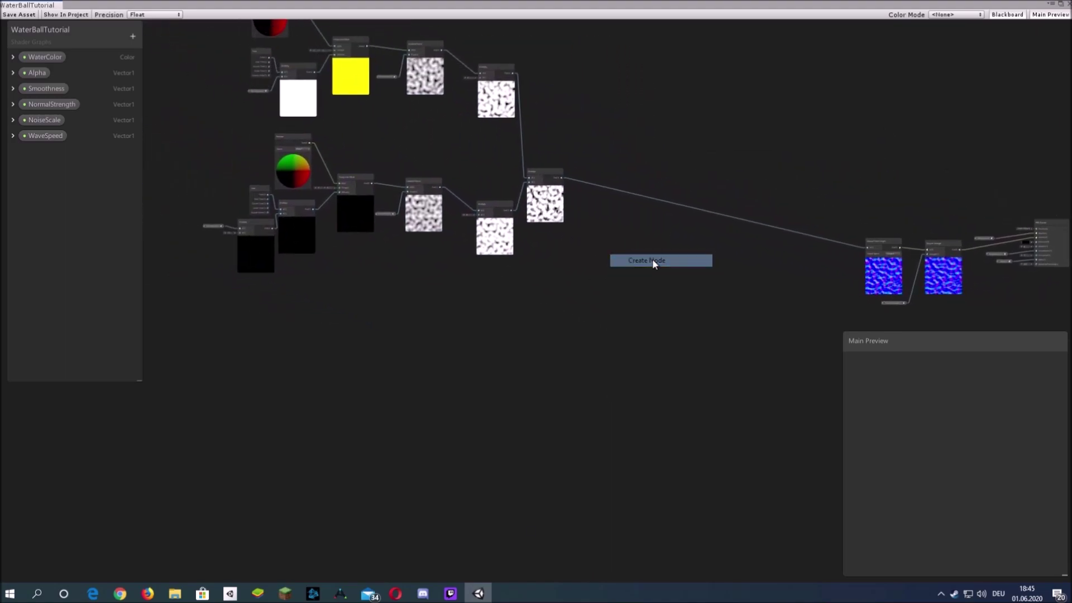
pyautogui.write('ad')
pyautogui.click(640, 278)
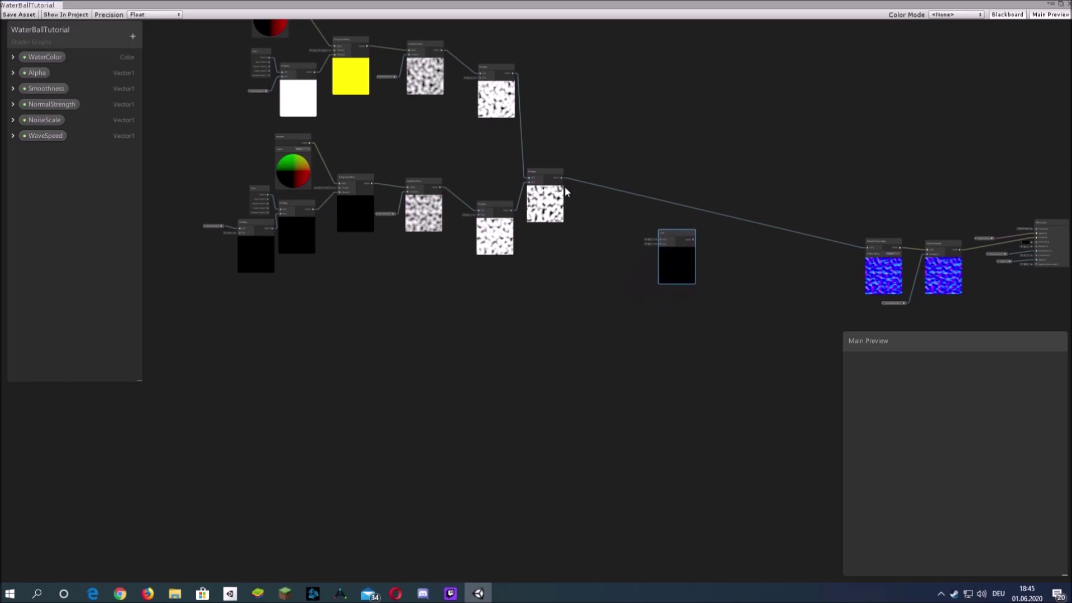
pyautogui.moveTo(589, 199); pyautogui.dragTo(580, 179)
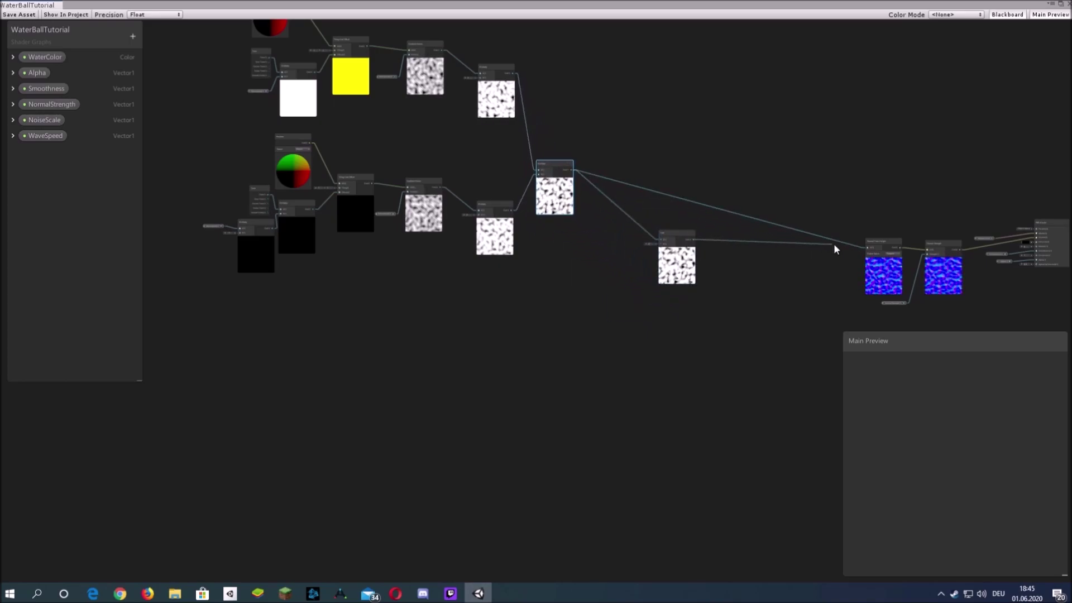
pyautogui.moveTo(601, 262); pyautogui.dragTo(635, 276, button='middle')
# Duplicate the whole noise node group with Ctrl+D and place the copies below the originals.
pyautogui.rightClick(505, 318)
pyautogui.click(535, 319)
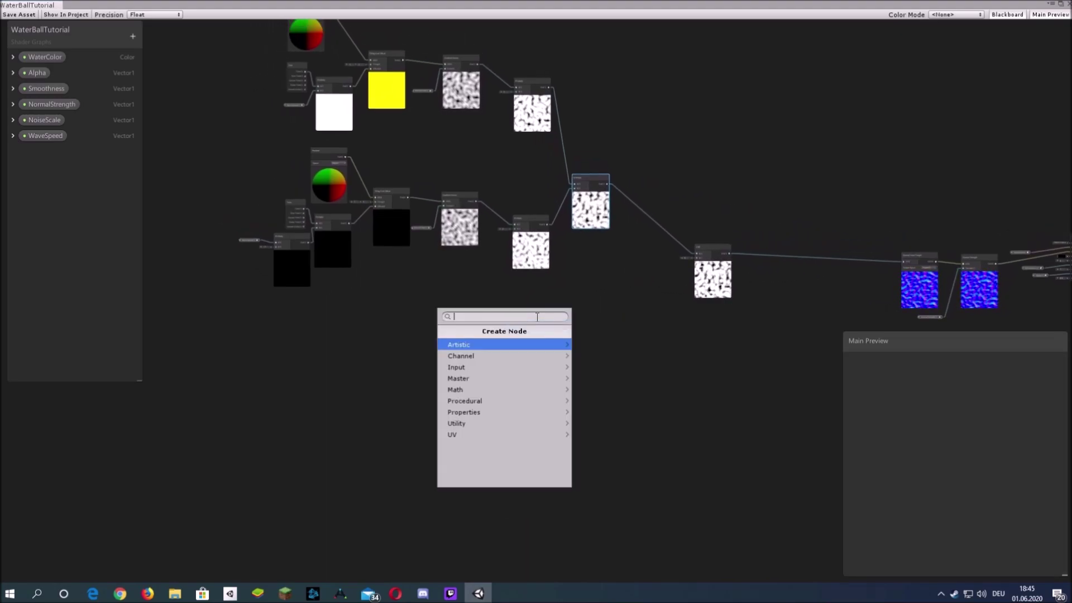
pyautogui.click(562, 266)
pyautogui.moveTo(591, 289); pyautogui.dragTo(617, 341, button='middle')
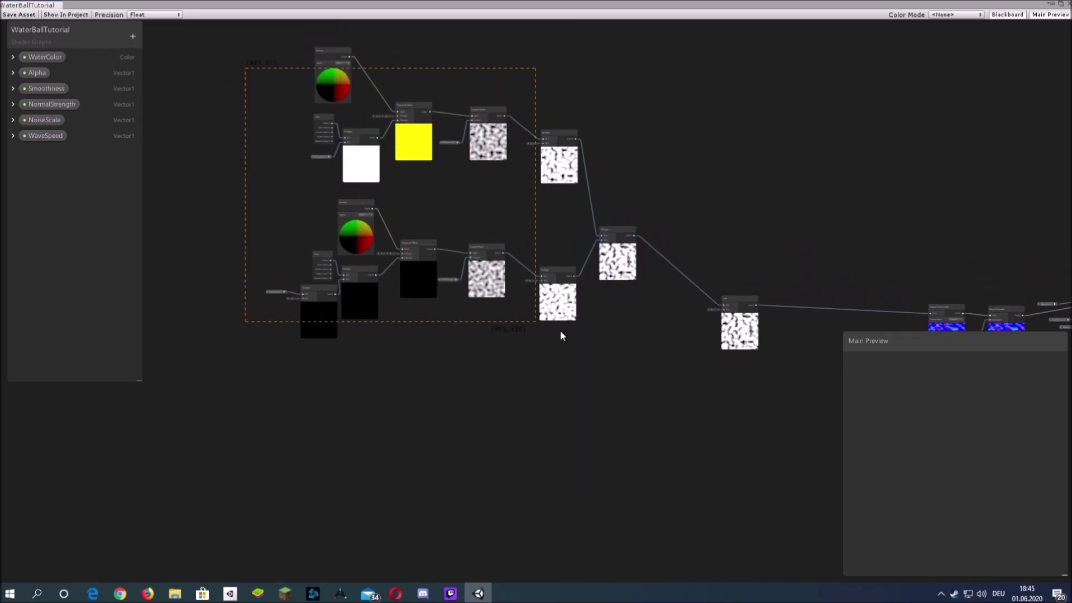
pyautogui.moveTo(560, 330); pyautogui.dragTo(615, 442)
pyautogui.hotkey('ctrl', 'd')
pyautogui.click(625, 299)
pyautogui.moveTo(602, 234); pyautogui.dragTo(696, 218, button='middle')
# Add a Rotate About Axis node and feed the Position output into its input.
pyautogui.scroll(2, 495, 212)
pyautogui.rightClick(496, 211)
pyautogui.click(532, 217)
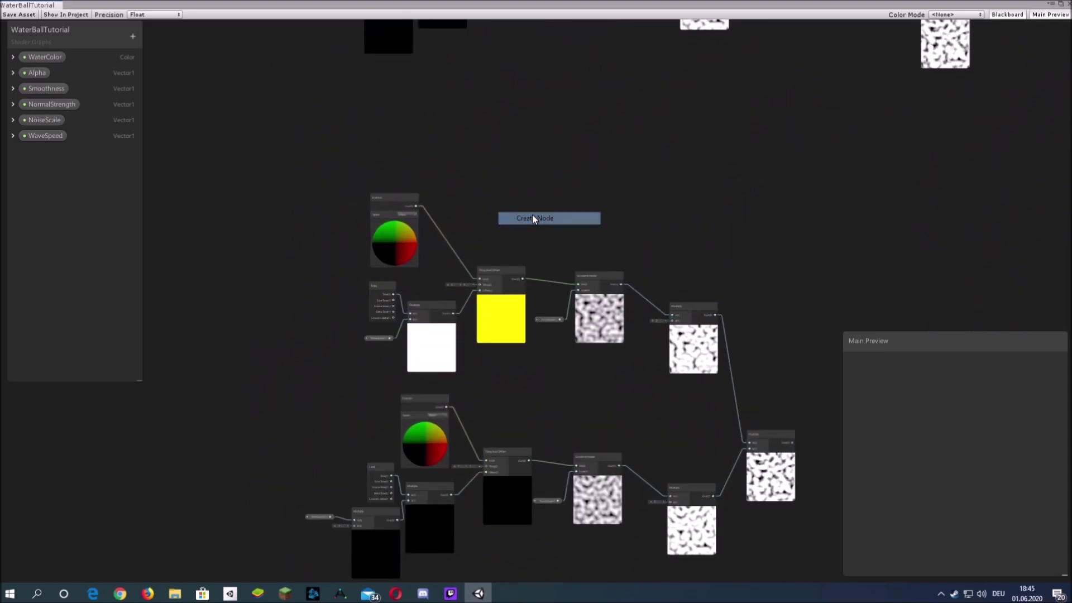
pyautogui.click(533, 218)
pyautogui.write('rotate')
pyautogui.press('Down')
pyautogui.press('Return')
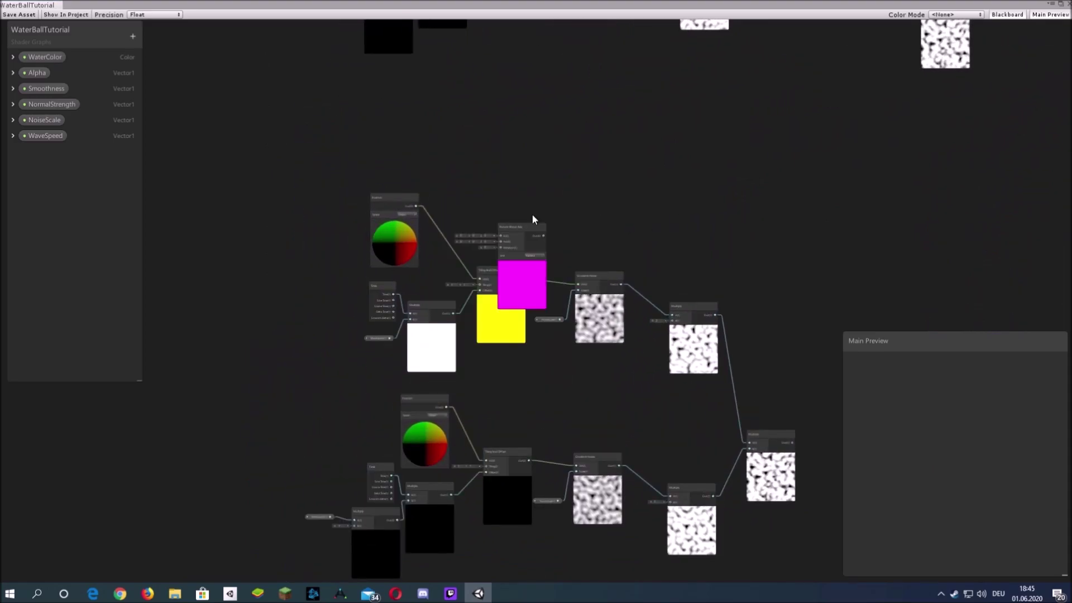
pyautogui.scroll(2, 458, 178)
pyautogui.moveTo(363, 262); pyautogui.dragTo(195, 262)
pyautogui.moveTo(538, 289); pyautogui.dragTo(374, 268)
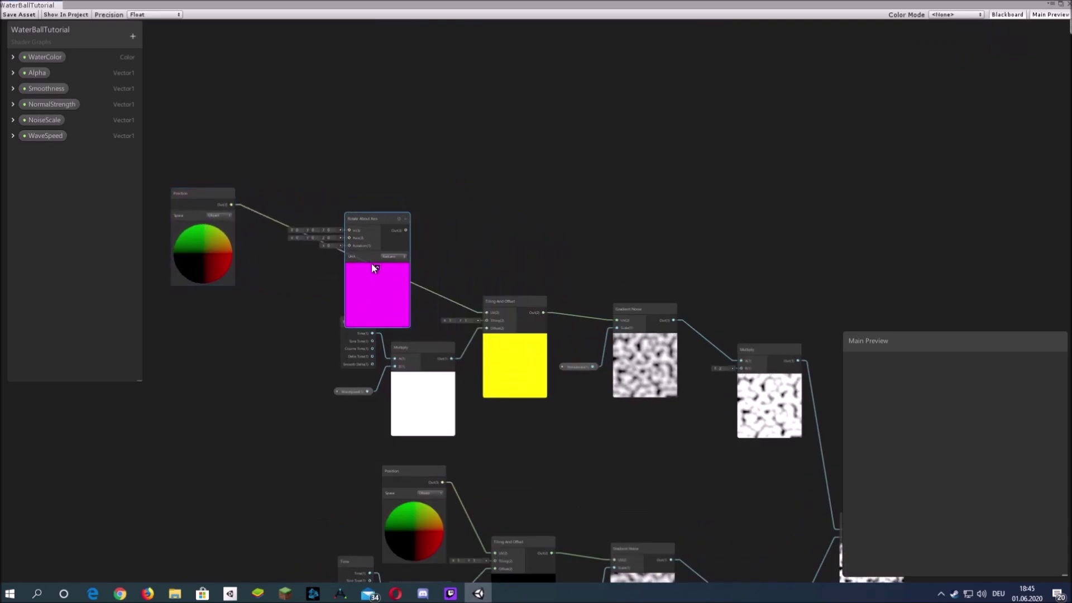
pyautogui.moveTo(345, 229); pyautogui.dragTo(347, 230)
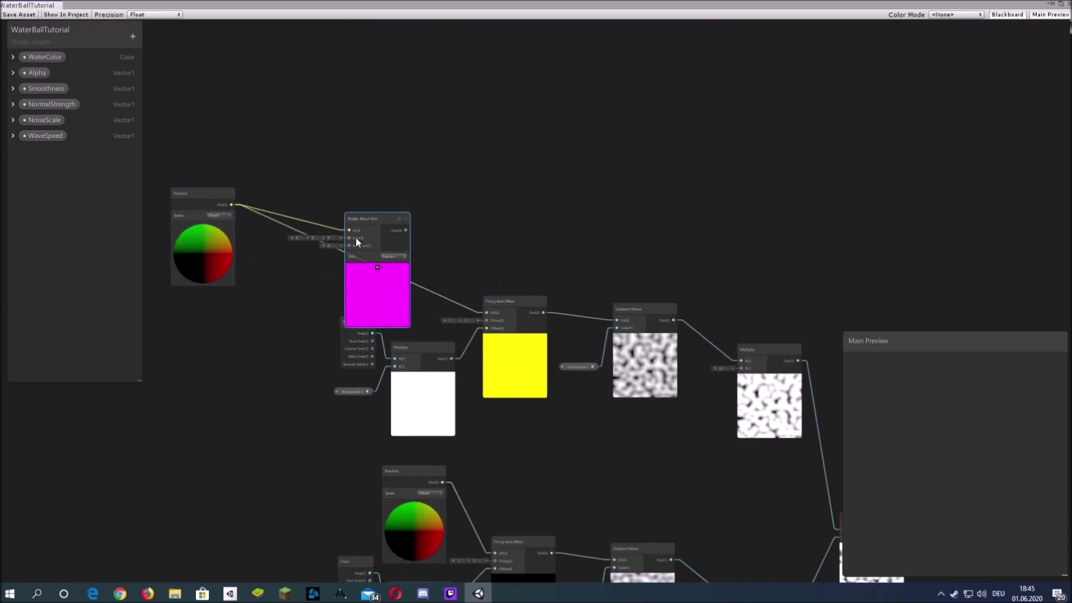
# Set the Rotate About Axis rotation to 90 with the unit in Degrees.
pyautogui.click(328, 244)
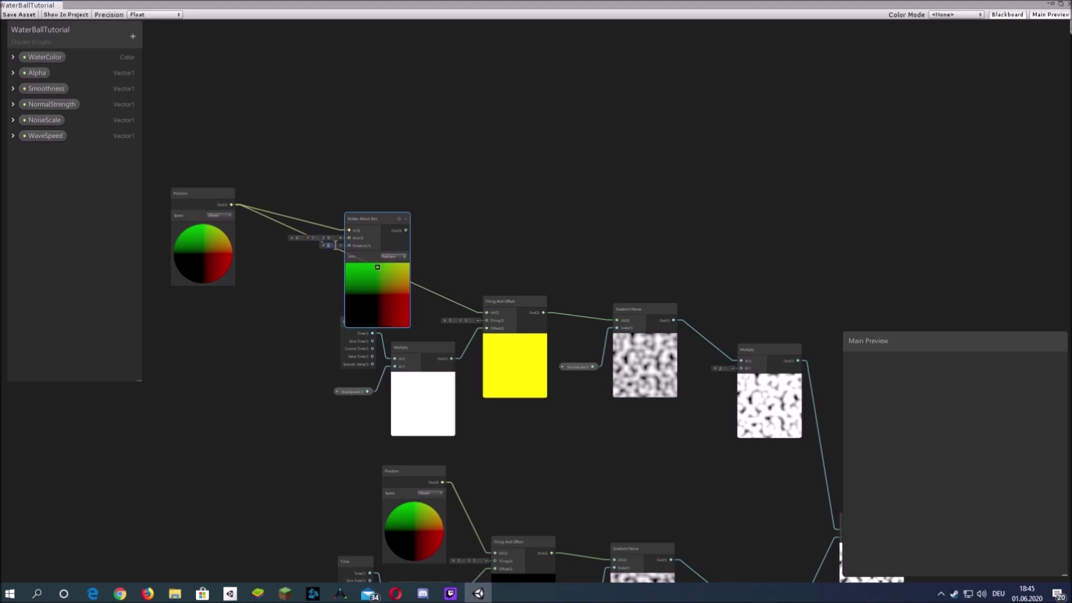
pyautogui.scroll(2, 328, 244)
pyautogui.write('90')
pyautogui.press('Return')
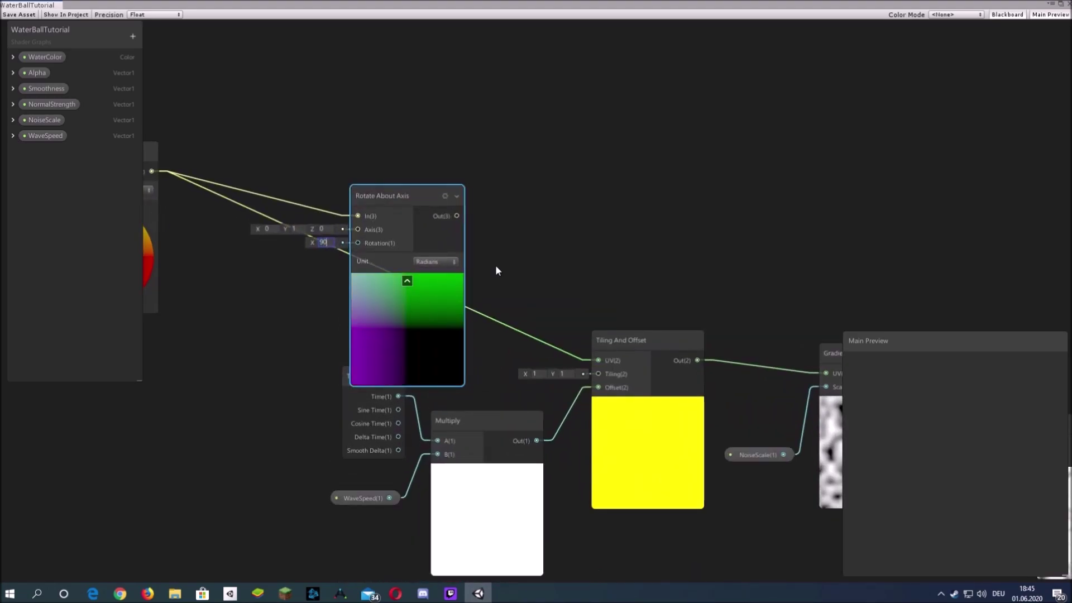
pyautogui.moveTo(495, 264); pyautogui.dragTo(505, 212, button='middle')
pyautogui.click(441, 241)
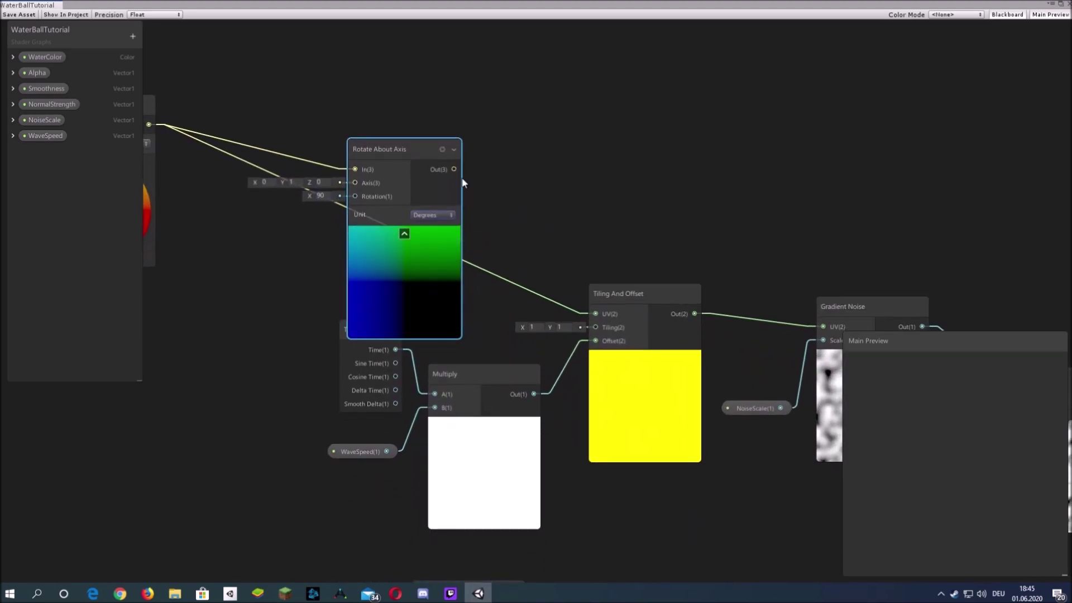
pyautogui.moveTo(435, 294); pyautogui.dragTo(415, 245)
pyautogui.click(465, 291)
# Duplicate the 90° Rotate About Axis node and place the copy by the lower noise chain.
pyautogui.moveTo(500, 301); pyautogui.dragTo(544, 173, button='middle')
pyautogui.scroll(-4, 543, 173)
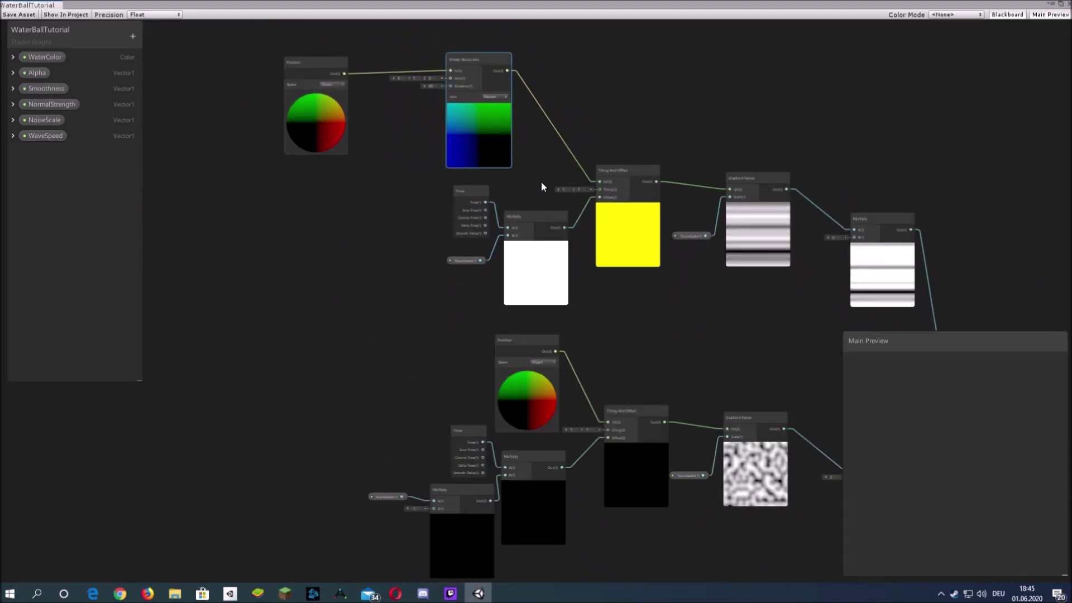
pyautogui.hotkey('ctrl', 'd')
pyautogui.moveTo(501, 160); pyautogui.dragTo(574, 405)
pyautogui.moveTo(508, 412); pyautogui.dragTo(332, 402)
pyautogui.moveTo(617, 393); pyautogui.dragTo(535, 407)
pyautogui.scroll(2, 582, 366)
pyautogui.moveTo(581, 366); pyautogui.dragTo(579, 247, button='middle')
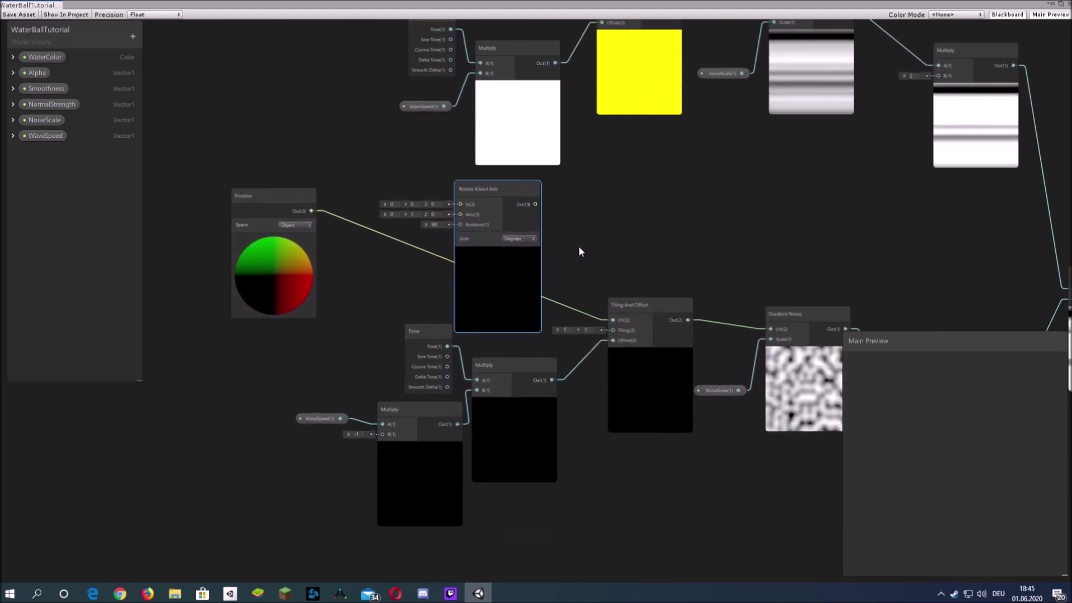
# Route the lower Position through the copied rotate node into the second Tiling And Offset UV.
pyautogui.moveTo(353, 334); pyautogui.dragTo(518, 491)
pyautogui.moveTo(302, 413); pyautogui.dragTo(311, 457)
pyautogui.moveTo(486, 301); pyautogui.dragTo(452, 335)
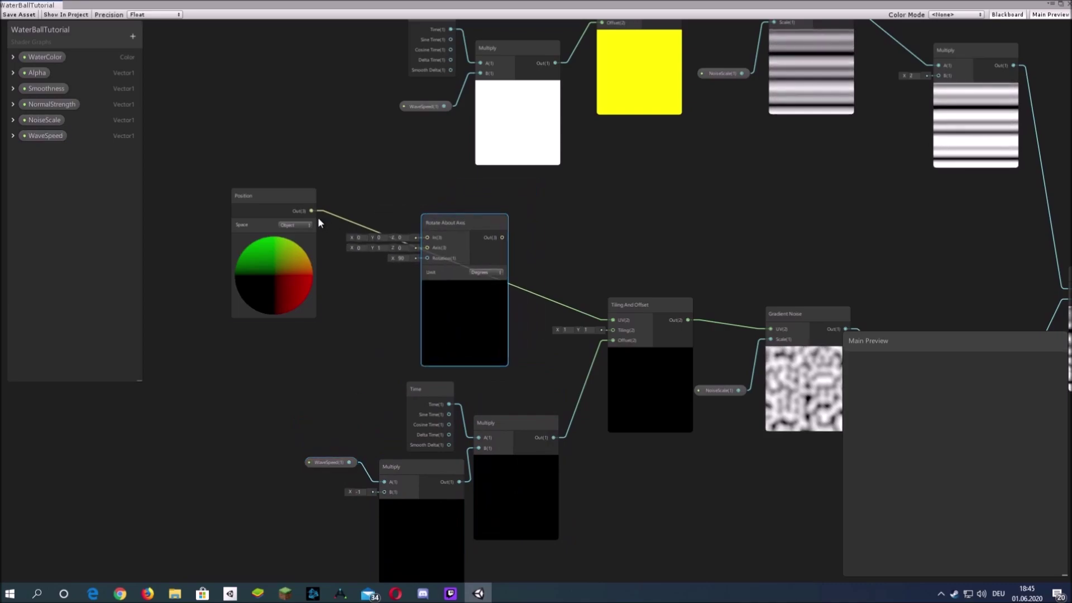
pyautogui.moveTo(308, 211); pyautogui.dragTo(330, 217)
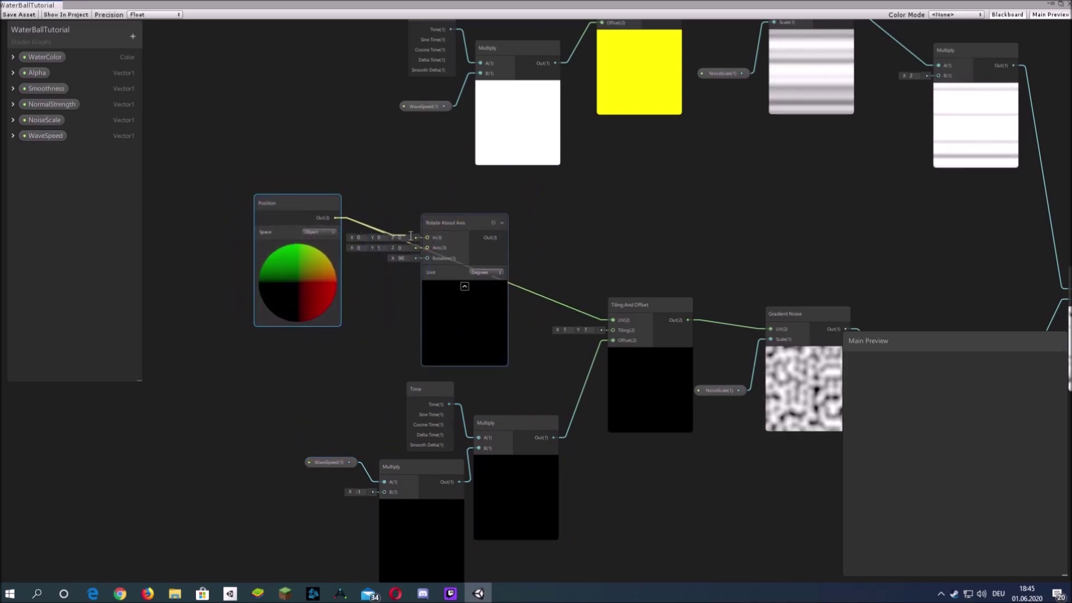
pyautogui.moveTo(410, 236); pyautogui.dragTo(427, 237)
pyautogui.moveTo(503, 237); pyautogui.dragTo(612, 319)
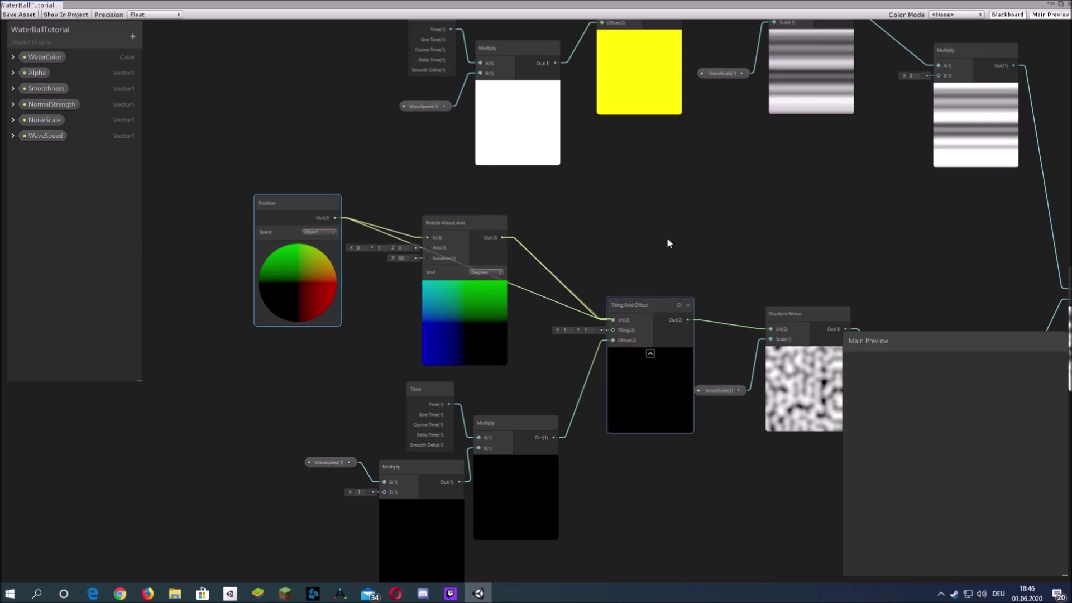
pyautogui.moveTo(655, 239); pyautogui.dragTo(463, 247, button='middle')
pyautogui.scroll(-4, 517, 245)
pyautogui.moveTo(558, 244); pyautogui.dragTo(429, 230, button='middle')
pyautogui.scroll(-1, 698, 178)
pyautogui.moveTo(659, 189); pyautogui.dragTo(414, 345, button='middle')
pyautogui.scroll(-1, 557, 187)
pyautogui.moveTo(557, 187); pyautogui.dragTo(594, 274, button='middle')
# Plug the bottom stripe-noise Multiply output into the Add node's B input, mixing blobs with stripes.
pyautogui.click(458, 478)
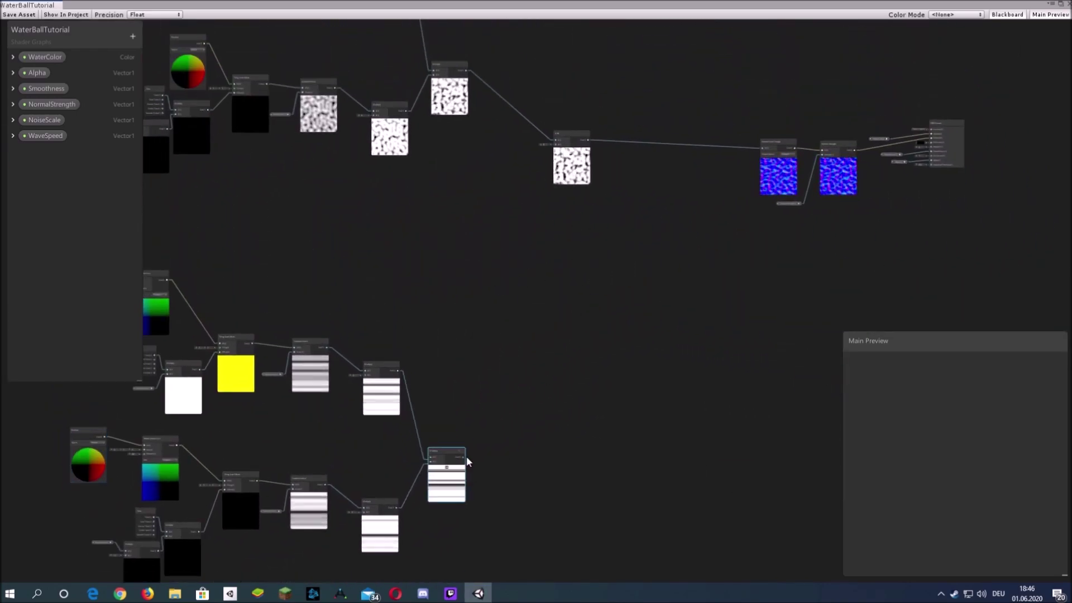
pyautogui.scroll(5, 467, 448)
pyautogui.scroll(-2, 556, 235)
pyautogui.moveTo(556, 235); pyautogui.dragTo(486, 368, button='middle')
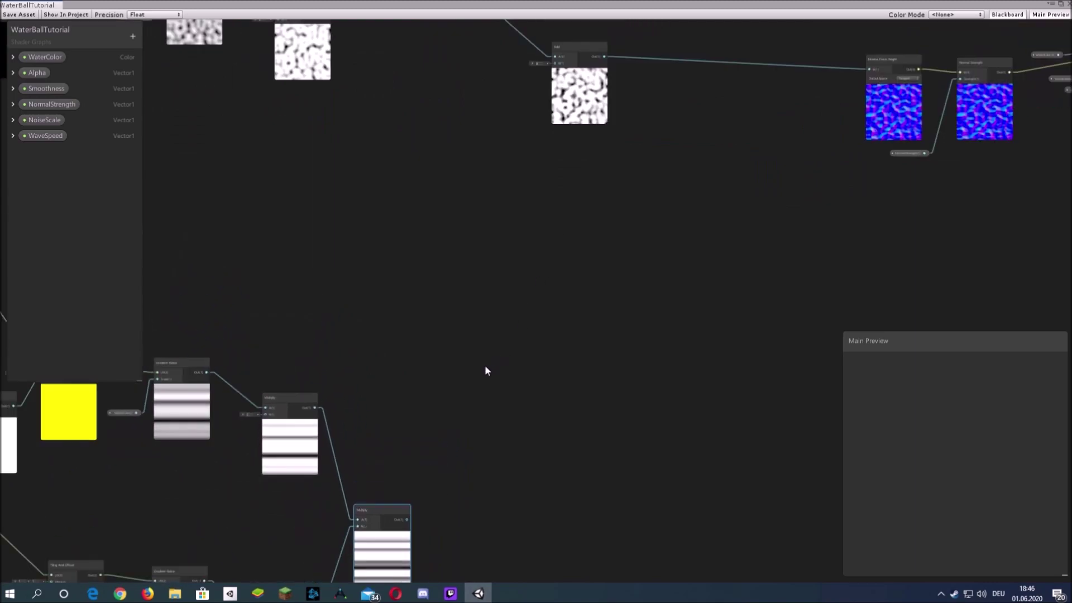
pyautogui.moveTo(548, 65); pyautogui.dragTo(567, 104)
pyautogui.moveTo(630, 104); pyautogui.dragTo(633, 170, button='middle')
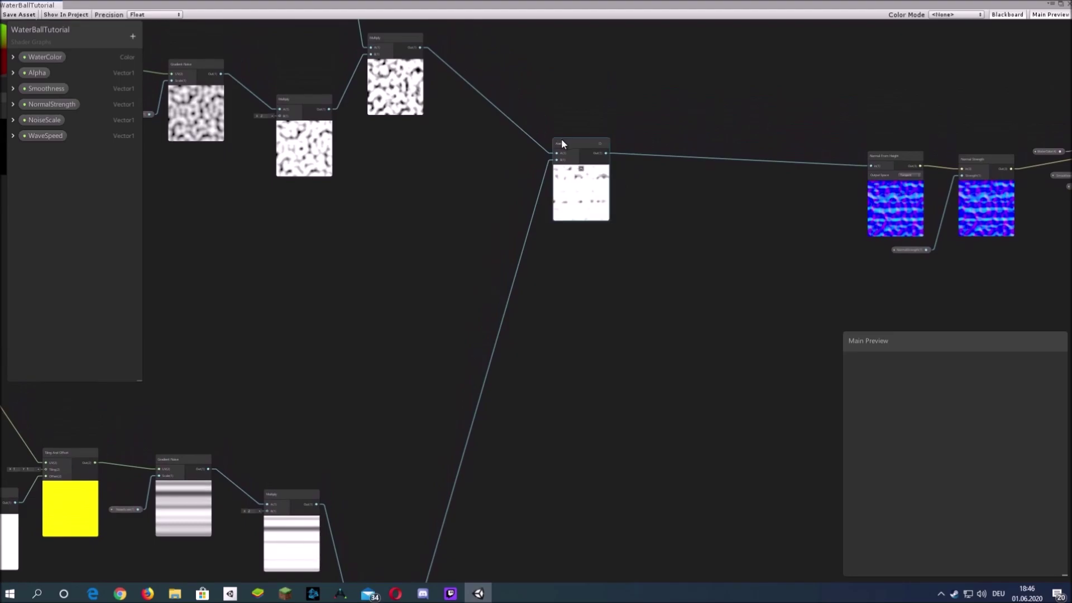
pyautogui.scroll(3, 562, 140)
pyautogui.moveTo(711, 204); pyautogui.dragTo(658, 290, button='middle')
pyautogui.scroll(-3, 642, 212)
pyautogui.scroll(-2, 642, 208)
pyautogui.scroll(3, 528, 193)
pyautogui.scroll(-1, 540, 166)
pyautogui.moveTo(540, 166); pyautogui.dragTo(441, 240, button='middle')
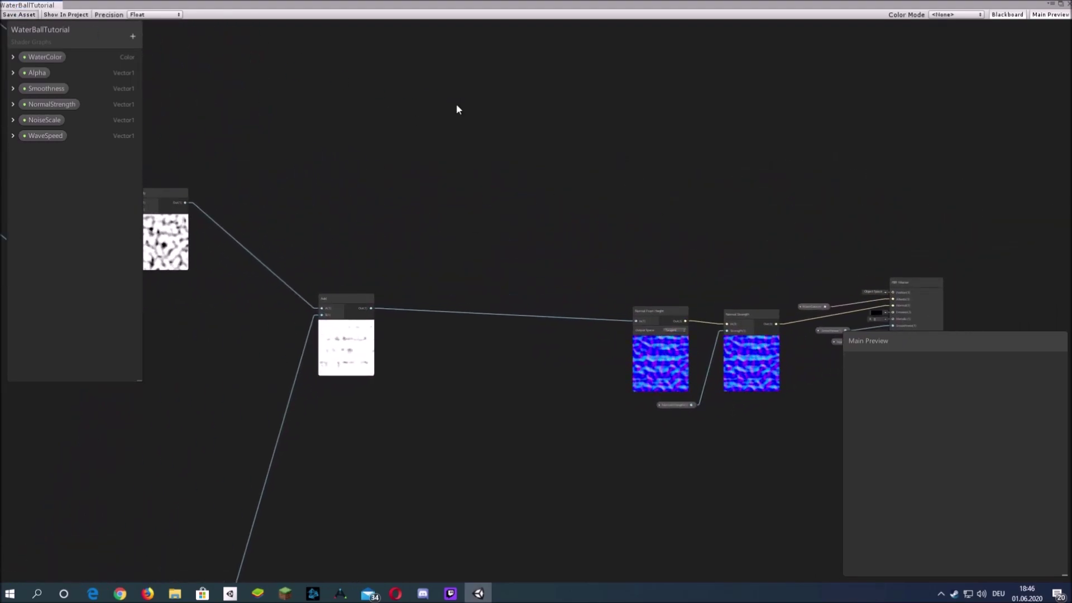
# Close the shader graph and fly around the water spheres, browsing ExampleAssets > Materials.
pyautogui.click(1068, 4)
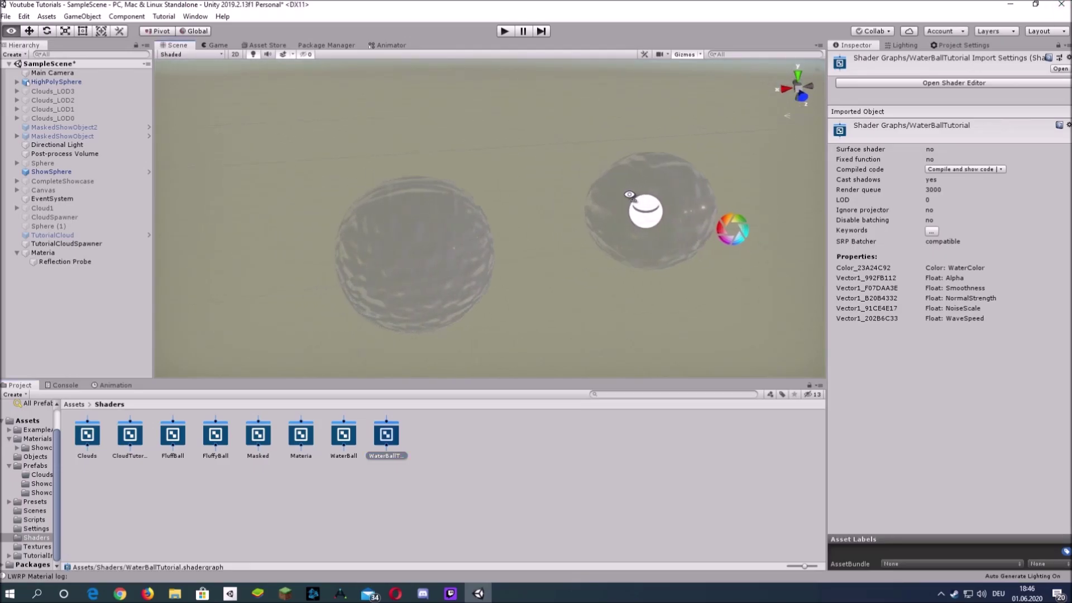
pyautogui.moveTo(855, 211); pyautogui.dragTo(553, 188, button='right')
pyautogui.press('d')
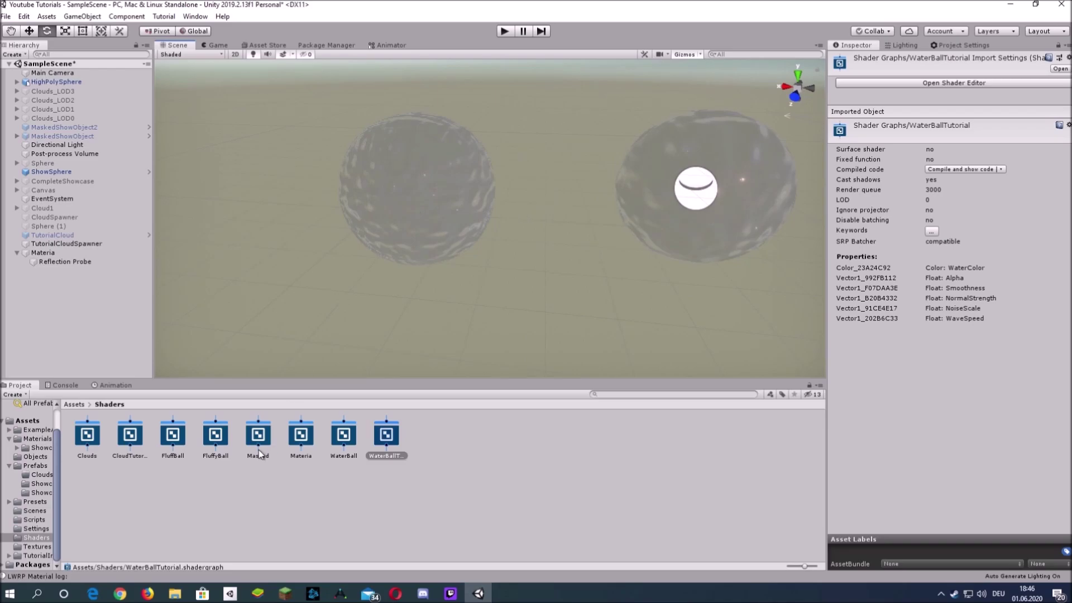
pyautogui.click(49, 430)
pyautogui.click(37, 439)
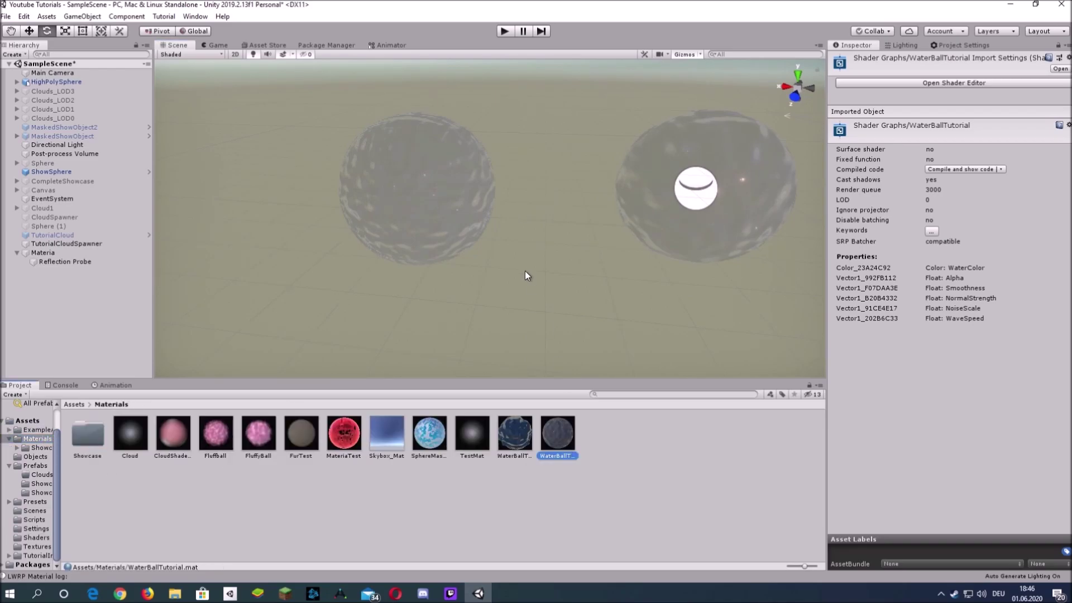
pyautogui.moveTo(522, 247); pyautogui.dragTo(570, 236, button='right')
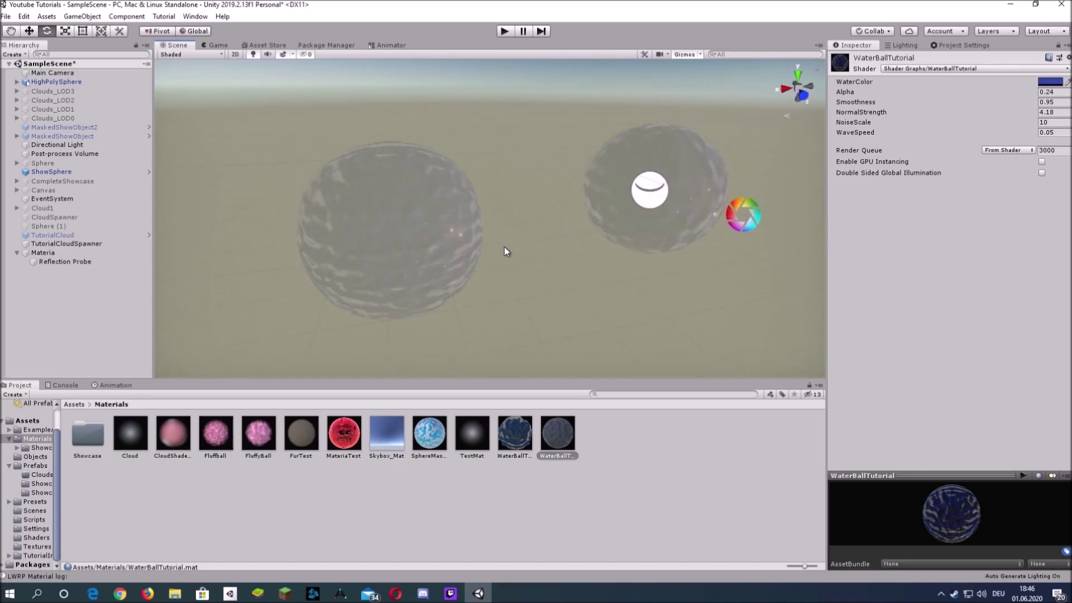
pyautogui.moveTo(507, 249); pyautogui.dragTo(556, 254, button='right')
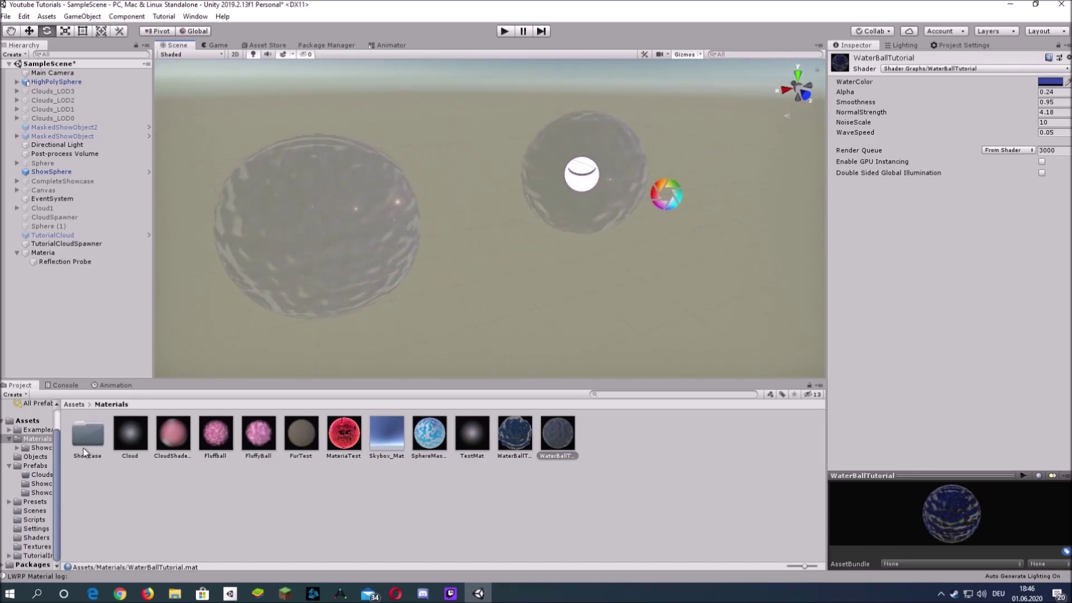
# Reopen the WaterBallTutorial shader graph from the Shaders folder.
pyautogui.click(37, 538)
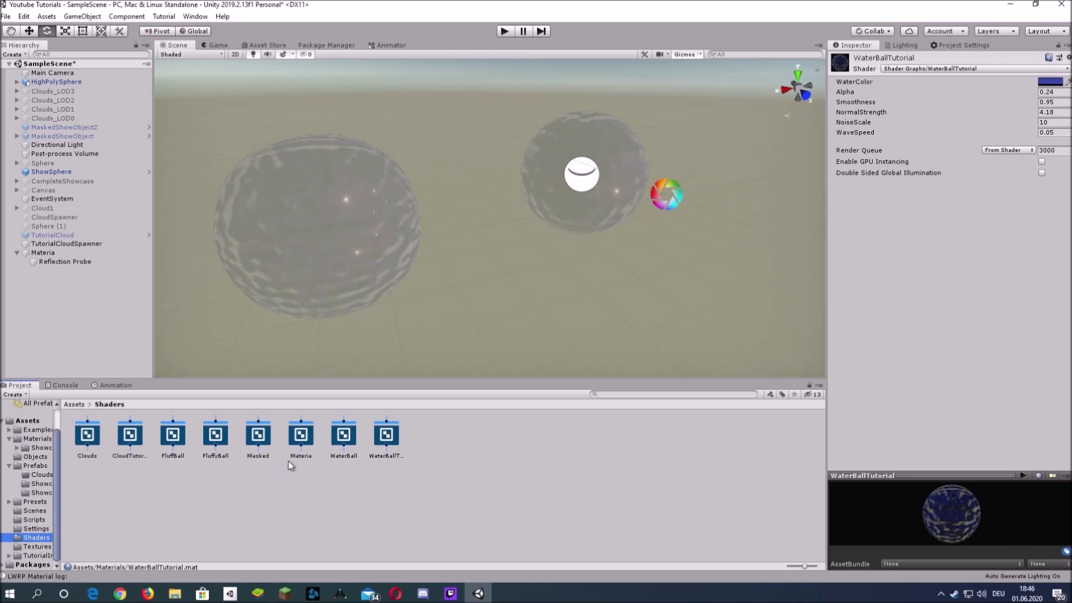
pyautogui.doubleClick(387, 433)
pyautogui.scroll(5, 521, 319)
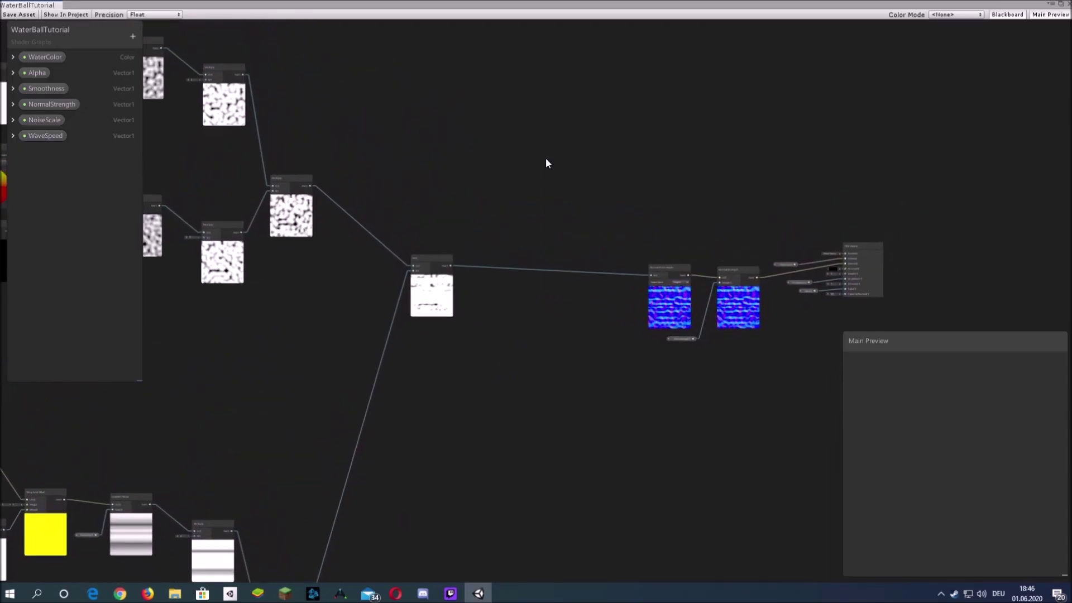
# Create a Position node set to Object space.
pyautogui.rightClick(545, 158)
pyautogui.click(598, 168)
pyautogui.write('position')
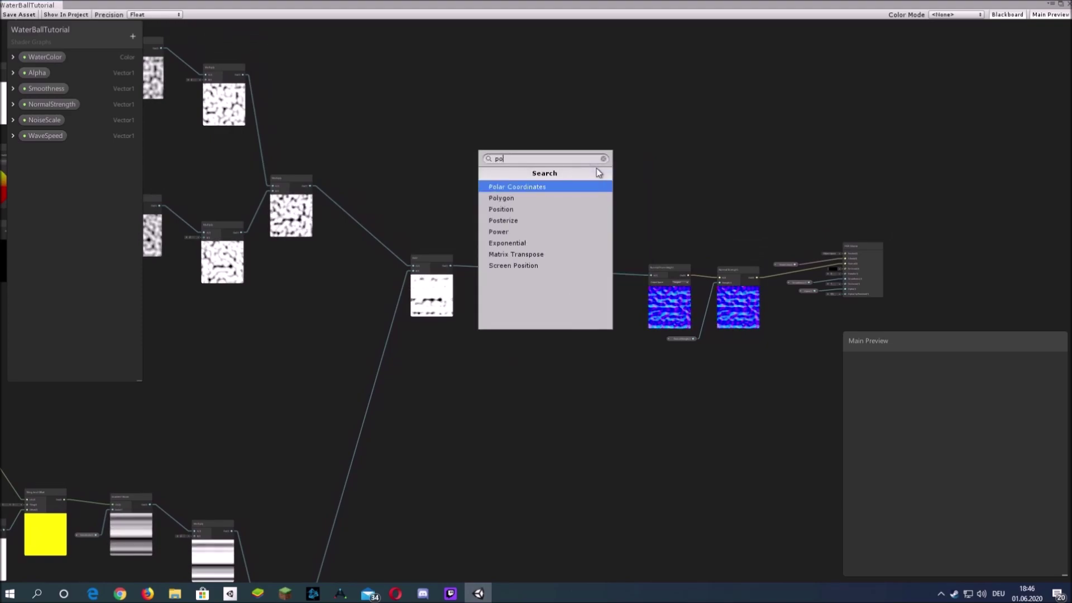
pyautogui.press('Return')
pyautogui.scroll(3, 596, 172)
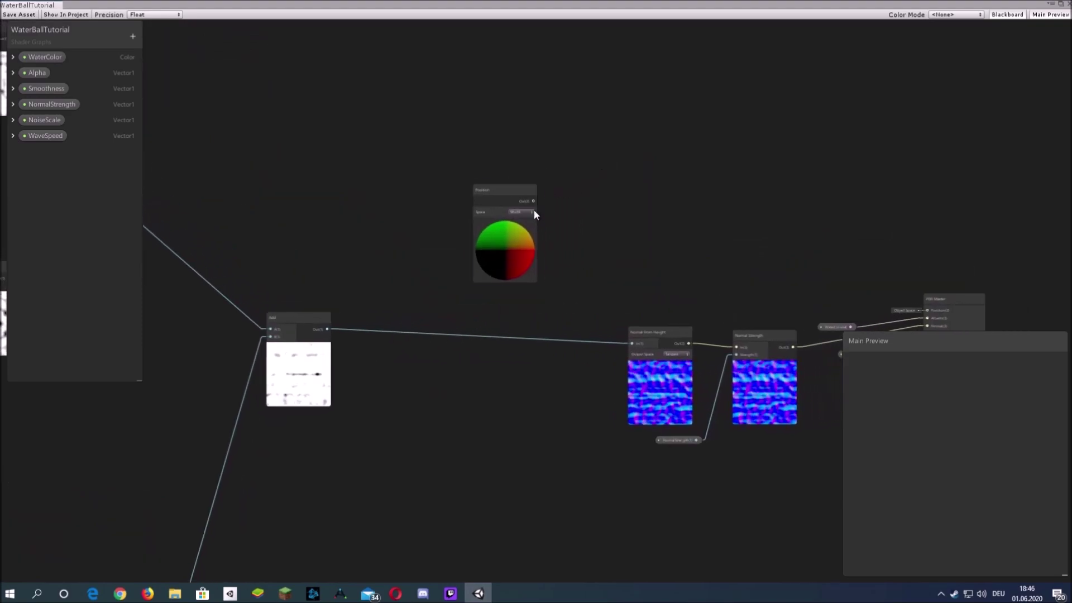
pyautogui.click(520, 212)
pyautogui.click(537, 223)
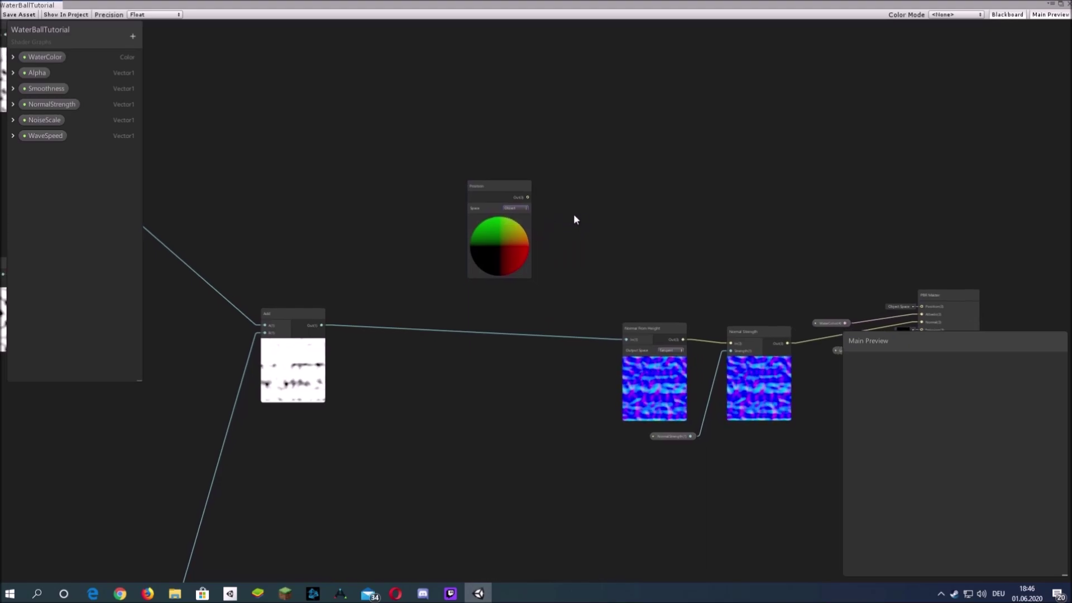
# Add an Add node and connect the Position output to its A input.
pyautogui.press('space')
pyautogui.write('ad')
pyautogui.press('Return')
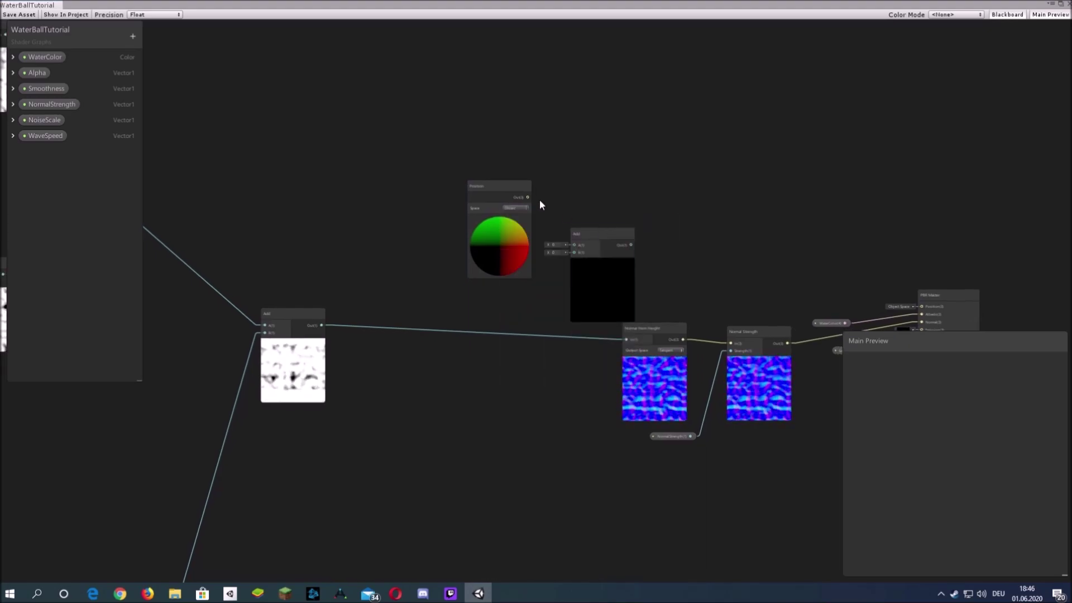
pyautogui.moveTo(527, 197); pyautogui.dragTo(564, 241)
pyautogui.moveTo(585, 206); pyautogui.dragTo(587, 206)
pyautogui.press('Escape')
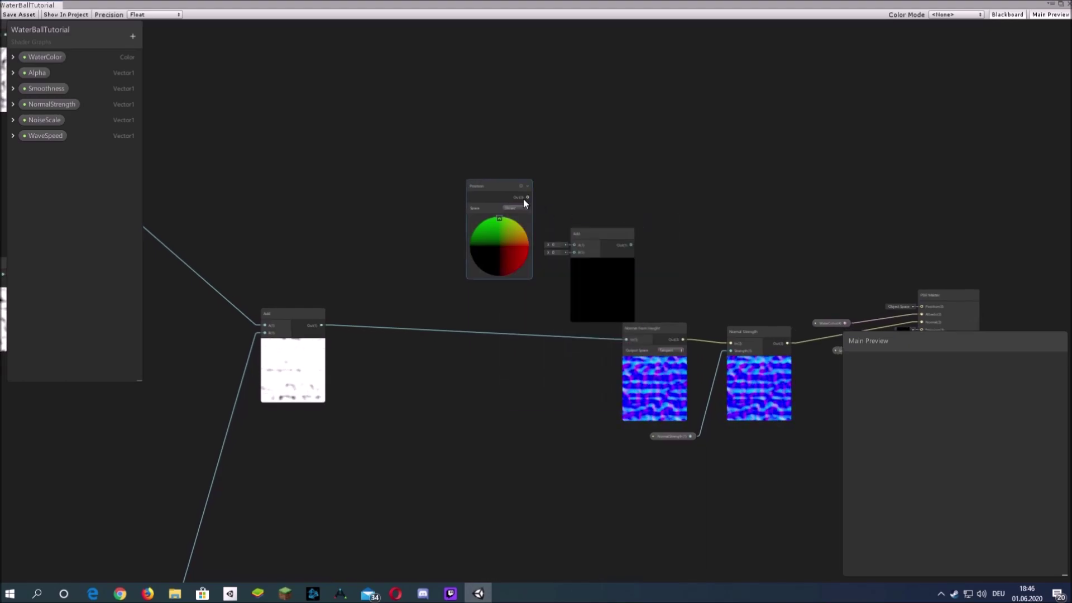
pyautogui.moveTo(524, 199); pyautogui.dragTo(575, 245)
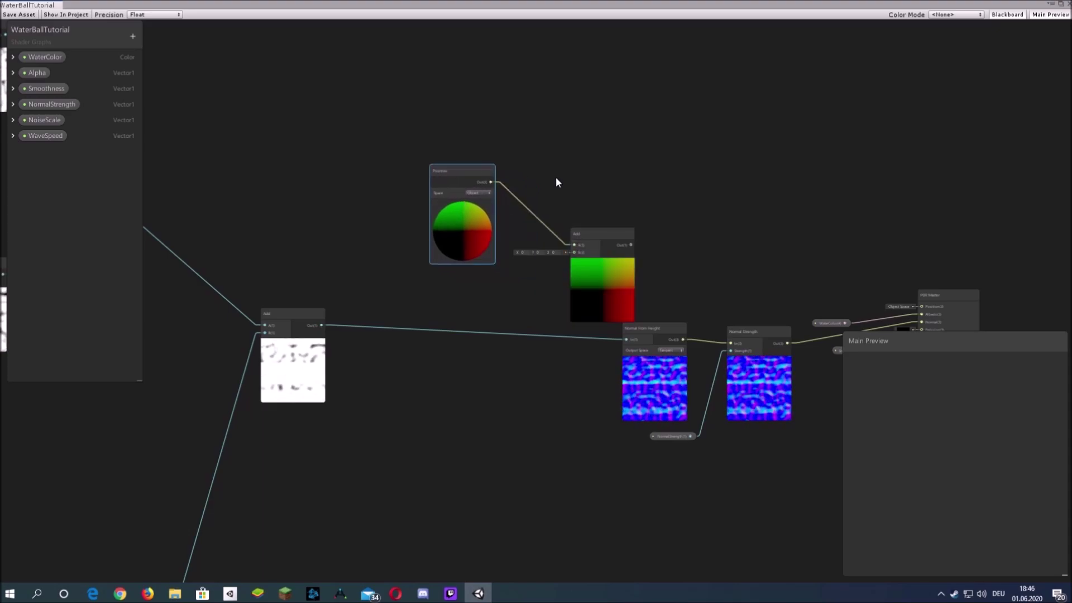
# Create a Tangent Vector node, then delete the misplaced node.
pyautogui.press('space')
pyautogui.write('tan')
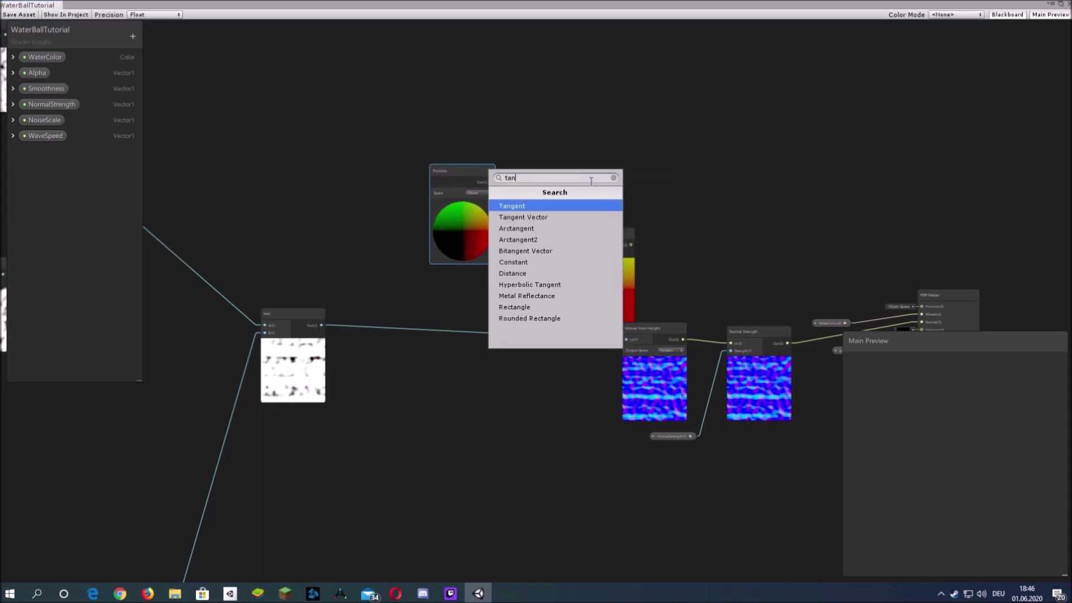
pyautogui.press('Down')
pyautogui.press('Return')
pyautogui.rightClick(589, 191)
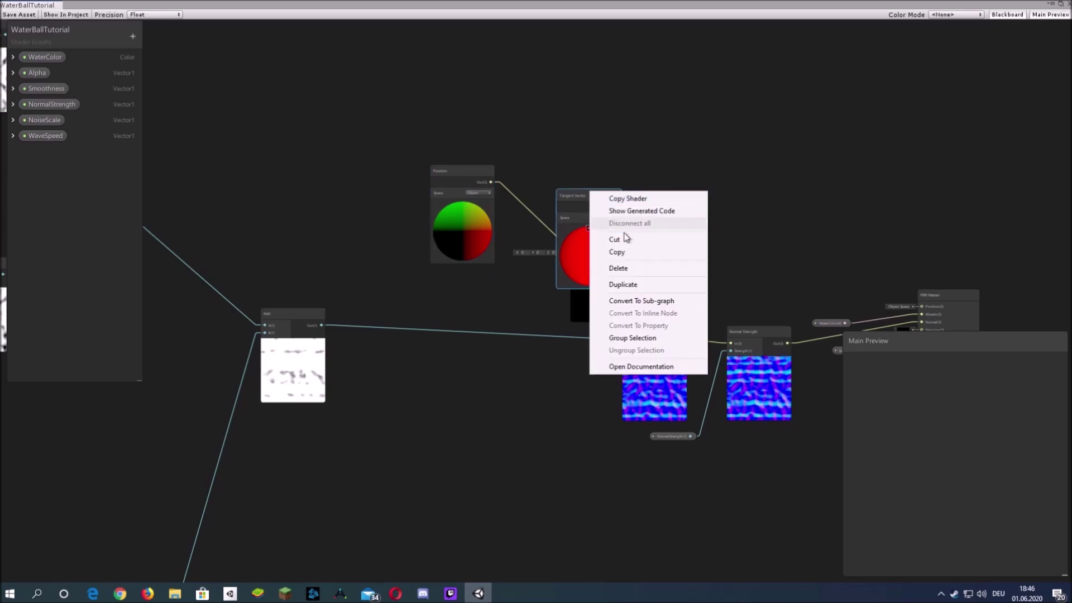
pyautogui.click(735, 257)
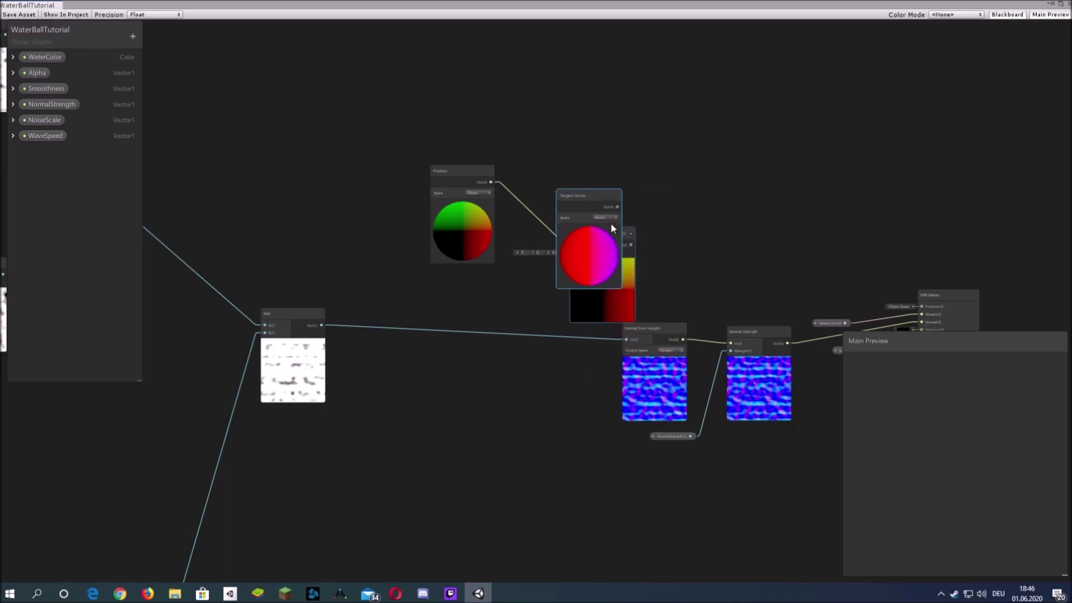
pyautogui.rightClick(582, 196)
pyautogui.click(618, 273)
# Search the node list for 'tan' and highlight Tangent Vector.
pyautogui.rightClick(584, 180)
pyautogui.click(617, 188)
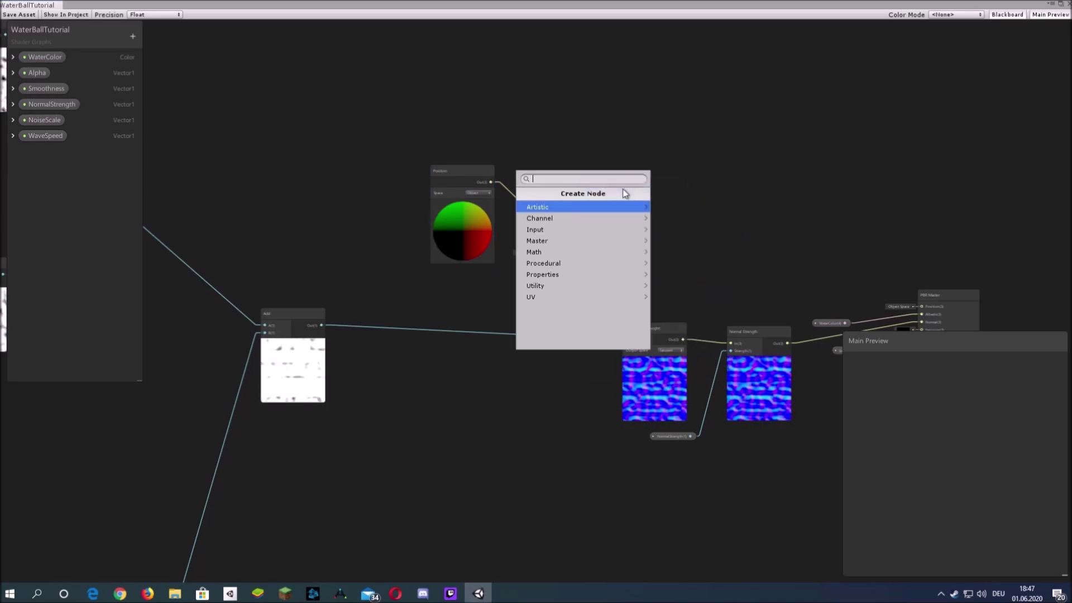
pyautogui.write('tan')
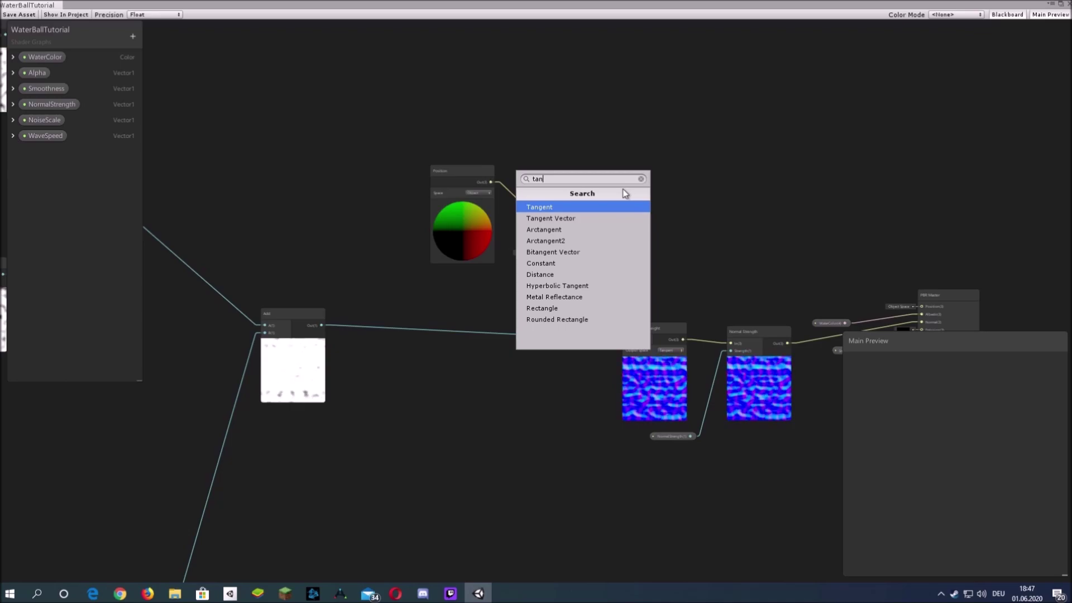
pyautogui.press('Down')
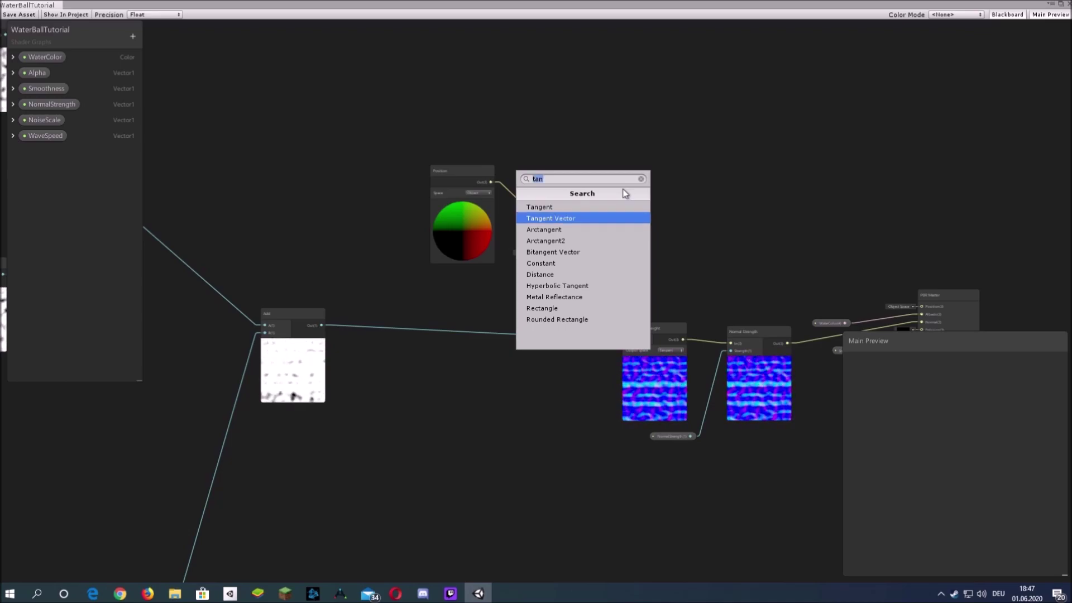
# Create the Tangent Vector node and rearrange it away from the Position and Add nodes.
pyautogui.press('Return')
pyautogui.scroll(2, 719, 206)
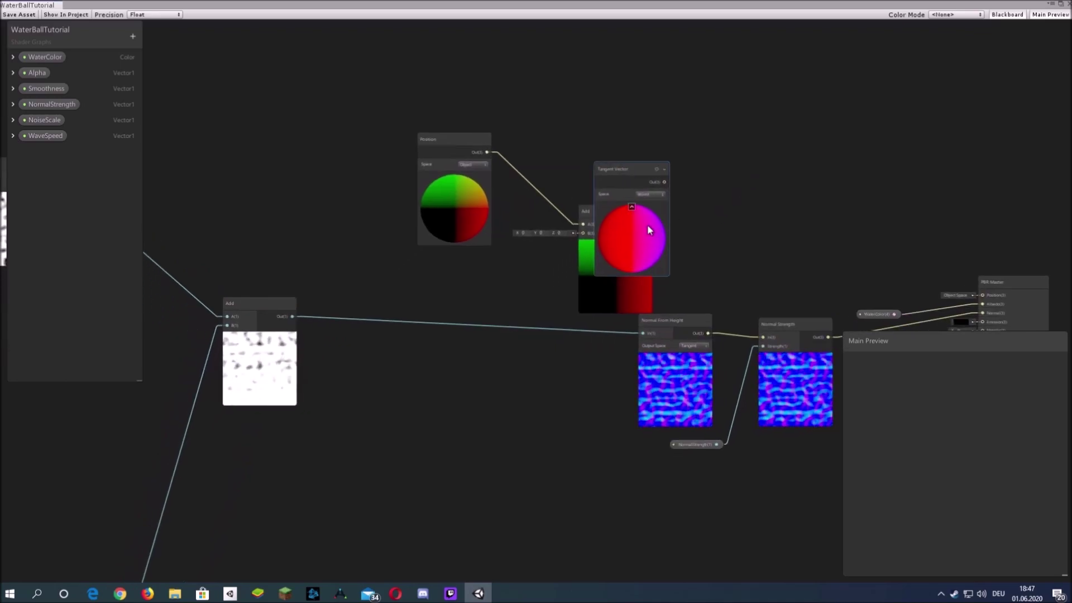
pyautogui.moveTo(649, 230); pyautogui.dragTo(261, 230)
pyautogui.scroll(-1, 563, 120)
pyautogui.moveTo(562, 120); pyautogui.dragTo(567, 108, button='middle')
pyautogui.moveTo(435, 112); pyautogui.dragTo(541, 100)
pyautogui.click(628, 140)
pyautogui.moveTo(620, 152); pyautogui.dragTo(676, 215, button='middle')
# Add a Multiply node with the Tangent Vector wired into its A input.
pyautogui.rightClick(498, 211)
pyautogui.click(531, 217)
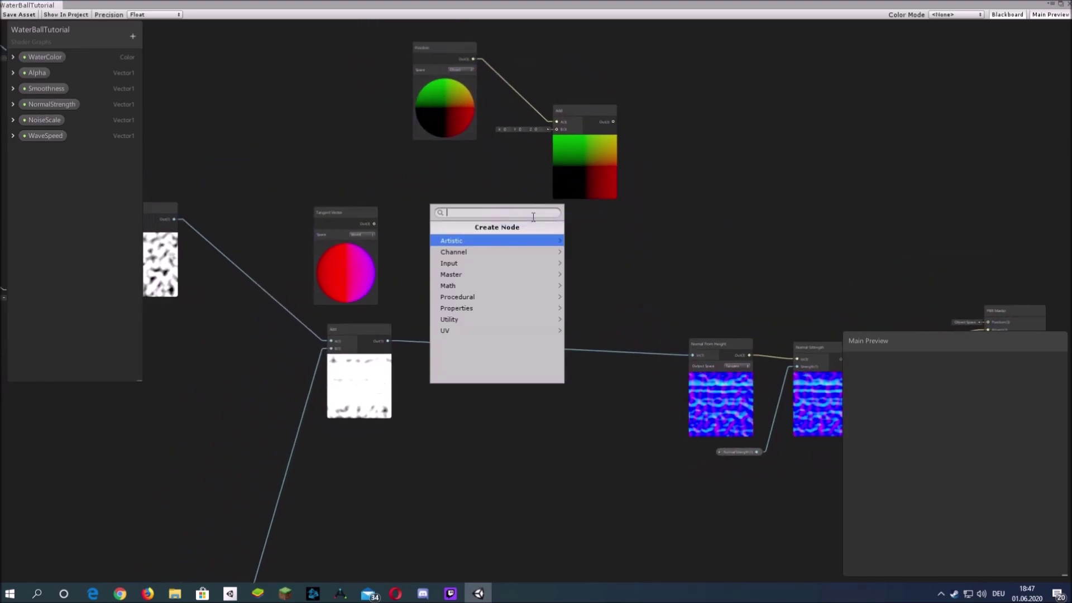
pyautogui.write('mu')
pyautogui.press('Return')
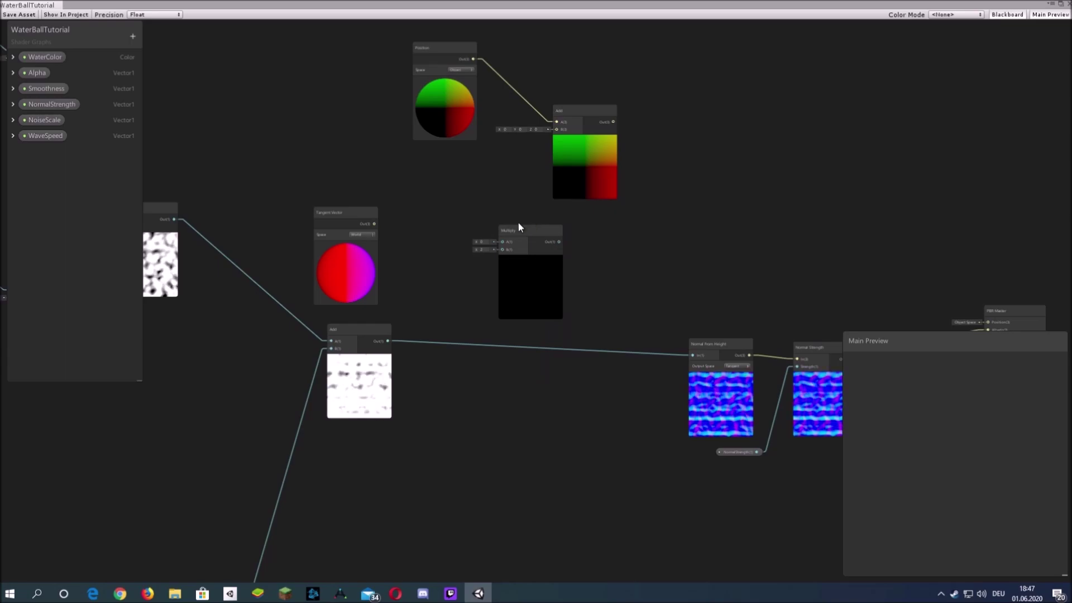
pyautogui.moveTo(374, 224); pyautogui.dragTo(504, 240)
pyautogui.moveTo(611, 231); pyautogui.dragTo(650, 226, button='middle')
pyautogui.moveTo(588, 253); pyautogui.dragTo(595, 130)
pyautogui.click(677, 159)
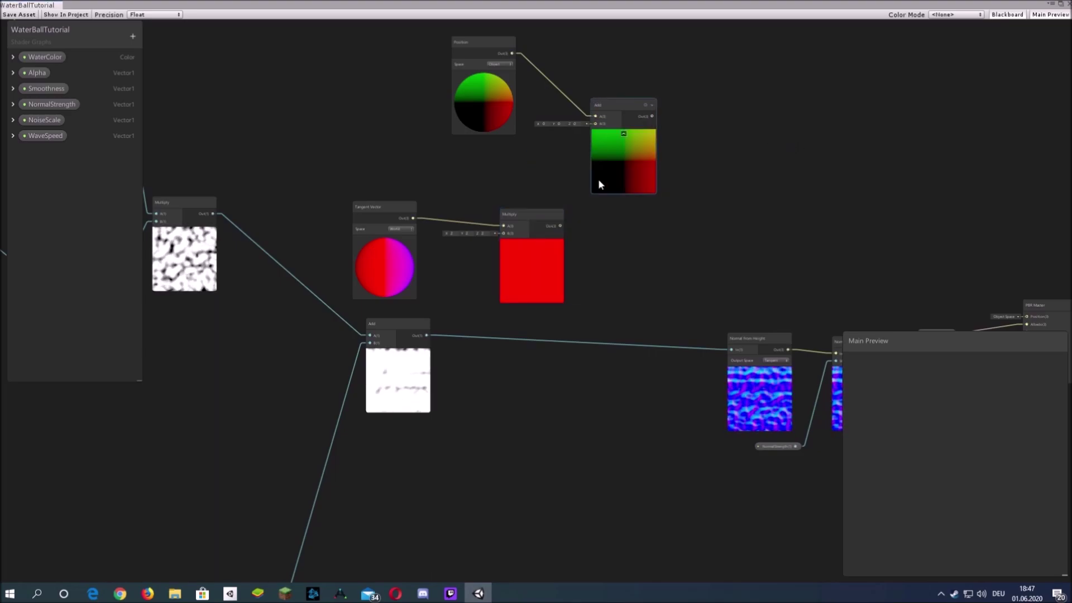
# Wire noise into Multiply B, Multiply into Add B, and Add into PBR Master Position.
pyautogui.moveTo(560, 226); pyautogui.dragTo(600, 124)
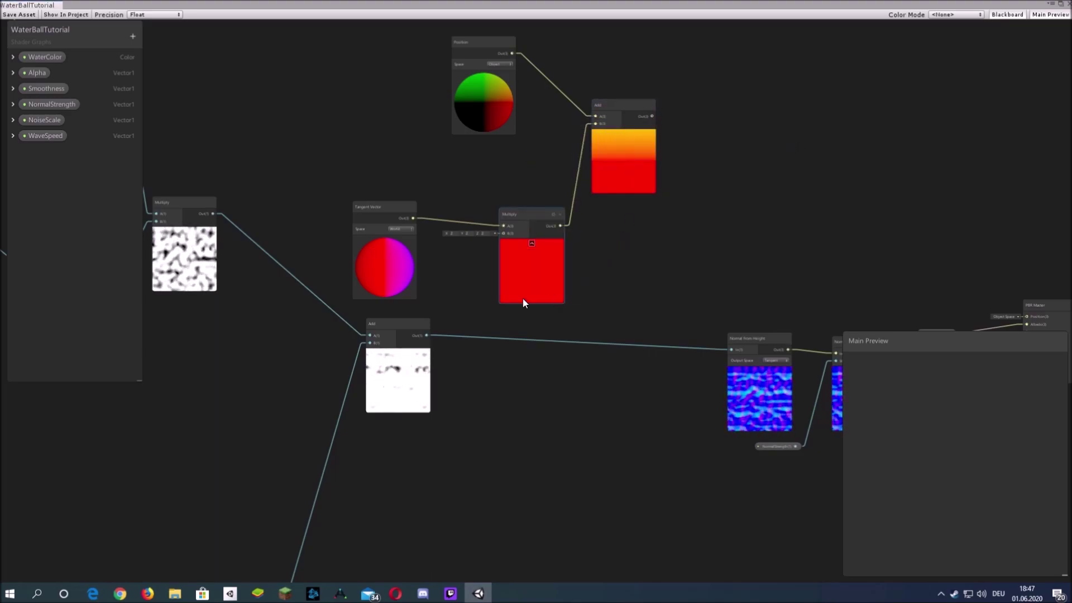
pyautogui.moveTo(427, 335); pyautogui.dragTo(504, 233)
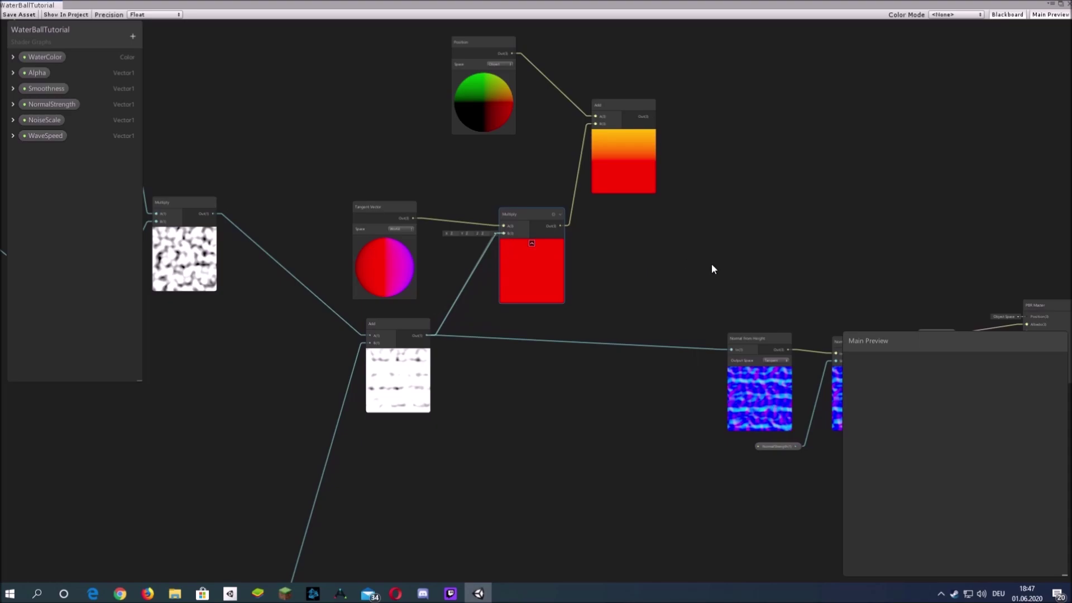
pyautogui.moveTo(686, 266); pyautogui.dragTo(479, 275, button='middle')
pyautogui.moveTo(447, 123); pyautogui.dragTo(820, 325)
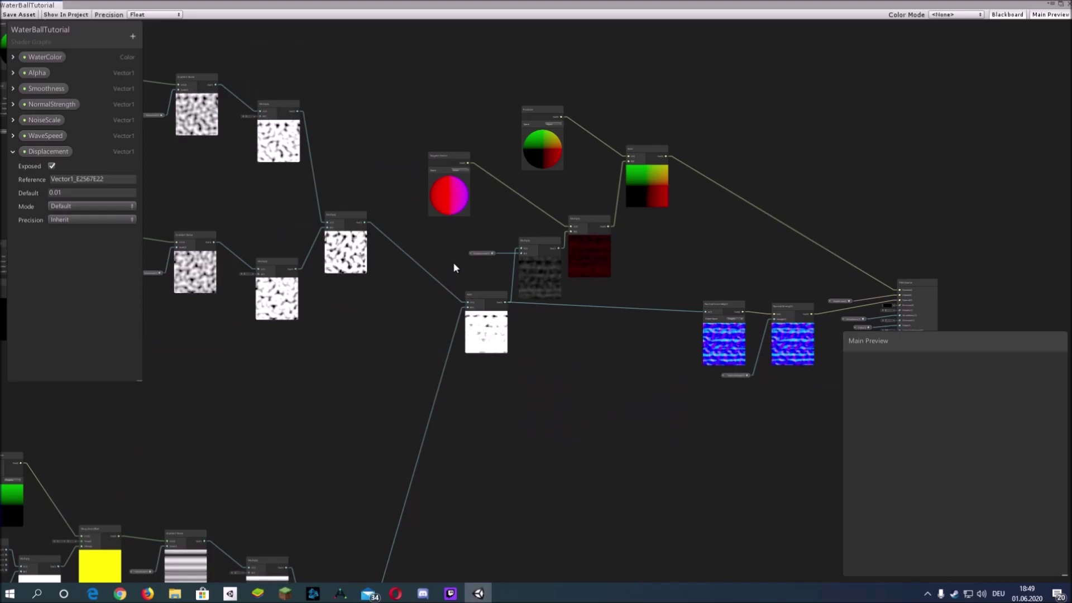
# Delete the Tangent Vector node and add a Normal Vector node in its place for the Multiply.
pyautogui.scroll(4, 461, 273)
pyautogui.rightClick(466, 210)
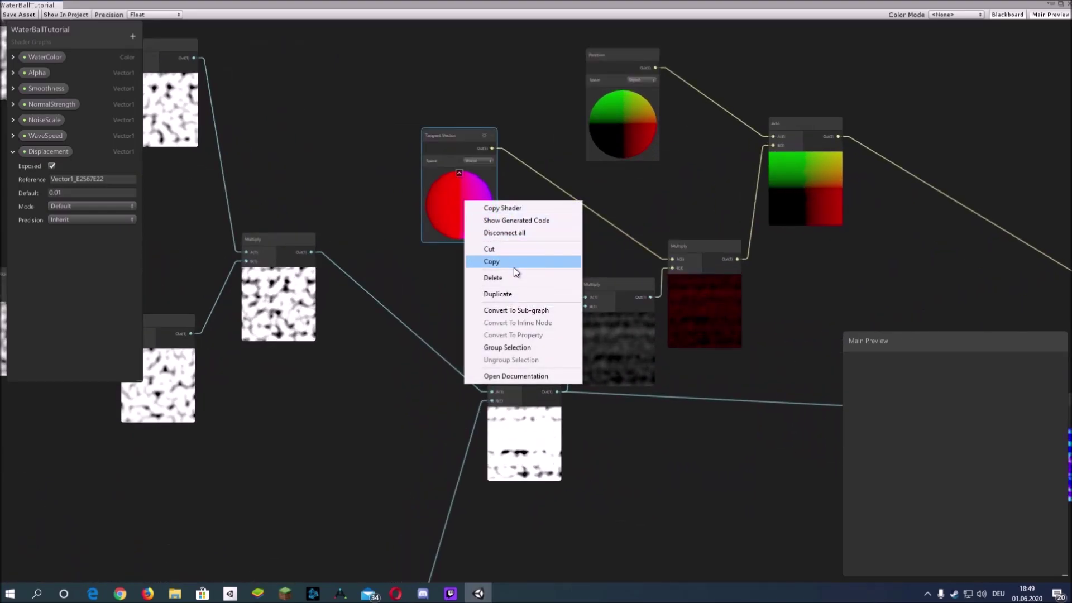
pyautogui.click(508, 277)
pyautogui.rightClick(457, 215)
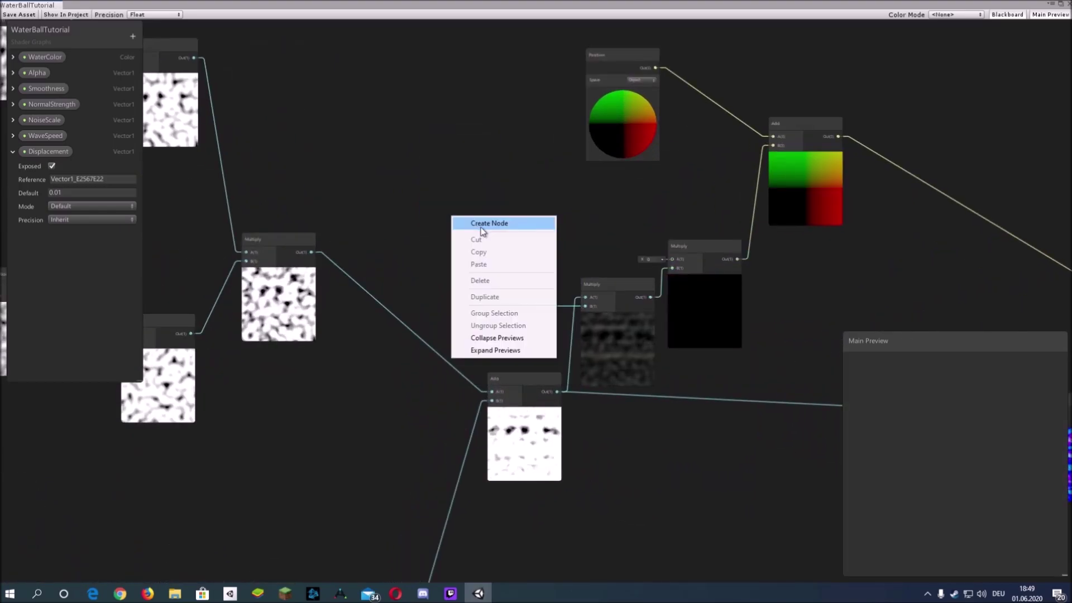
pyautogui.click(480, 225)
pyautogui.write('normal')
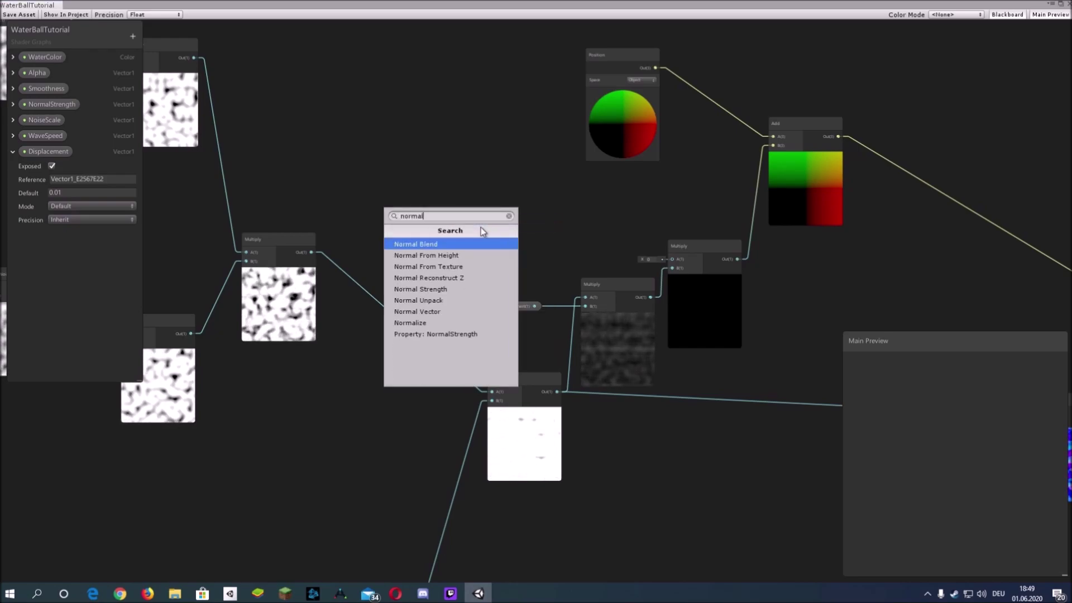
pyautogui.press('Down')
pyautogui.press('Down')
pyautogui.press('Down')
pyautogui.press('Down')
pyautogui.press('Down')
pyautogui.press('Down')
pyautogui.press('Return')
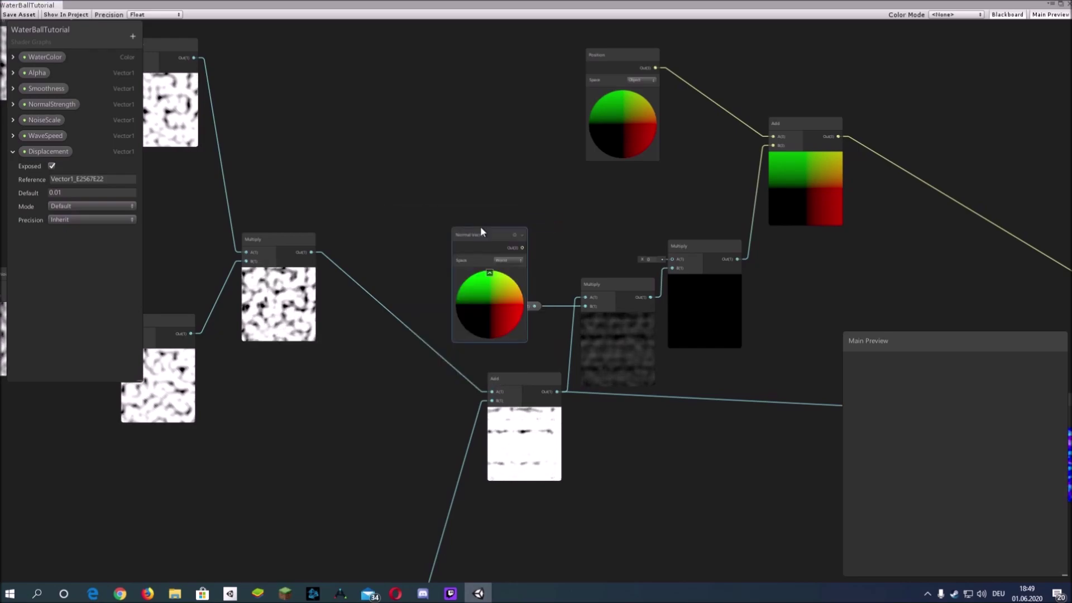
pyautogui.moveTo(480, 227); pyautogui.dragTo(674, 259)
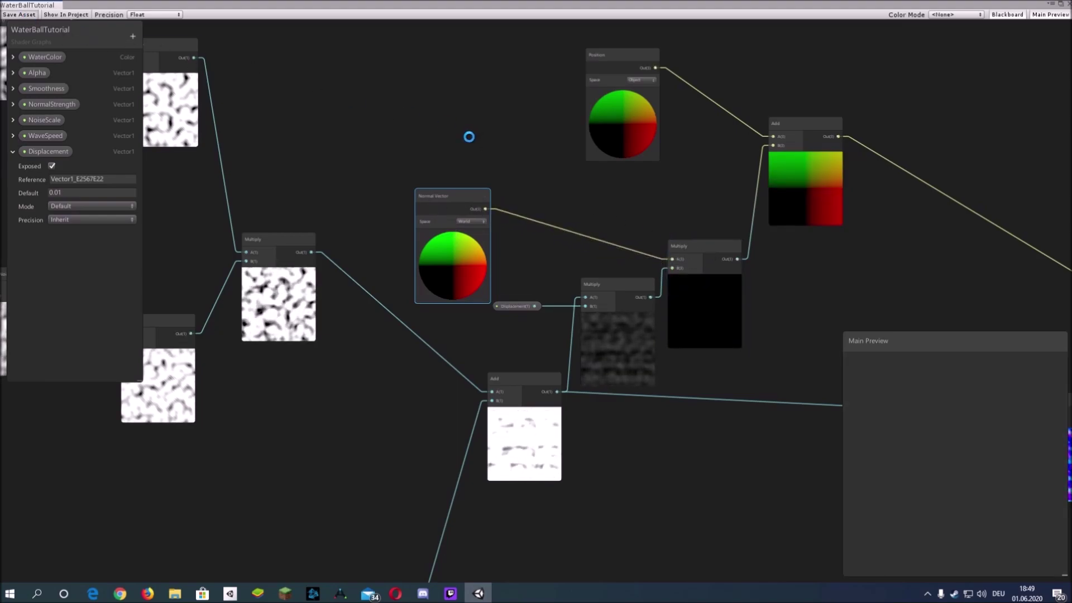
pyautogui.click(13, 151)
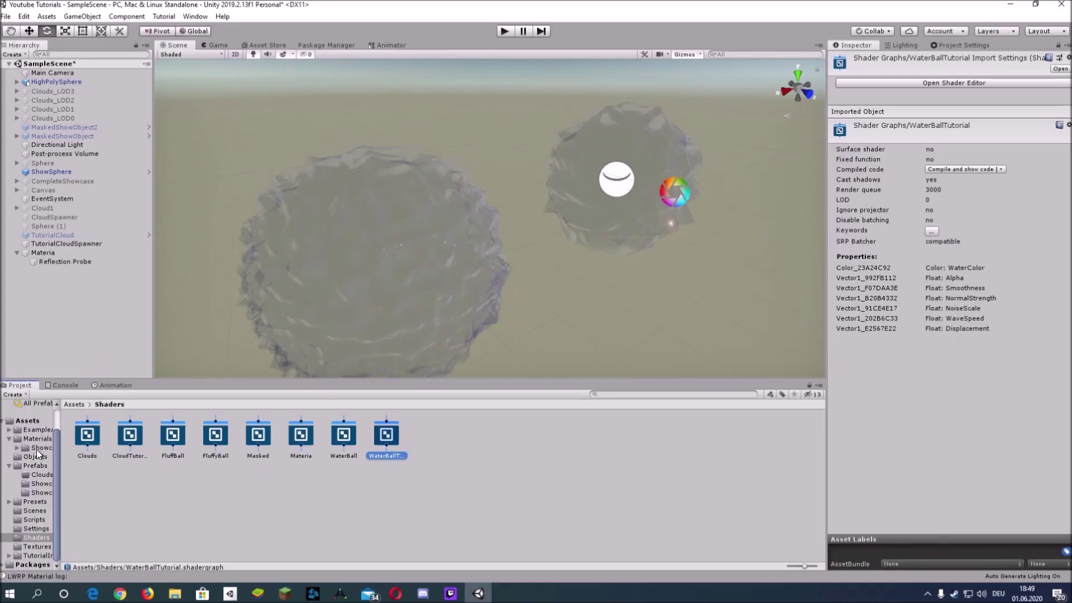
# Lower the WaterBallTutorial material's Displacement in the Inspector, then run the scene in play mode.
pyautogui.click(38, 439)
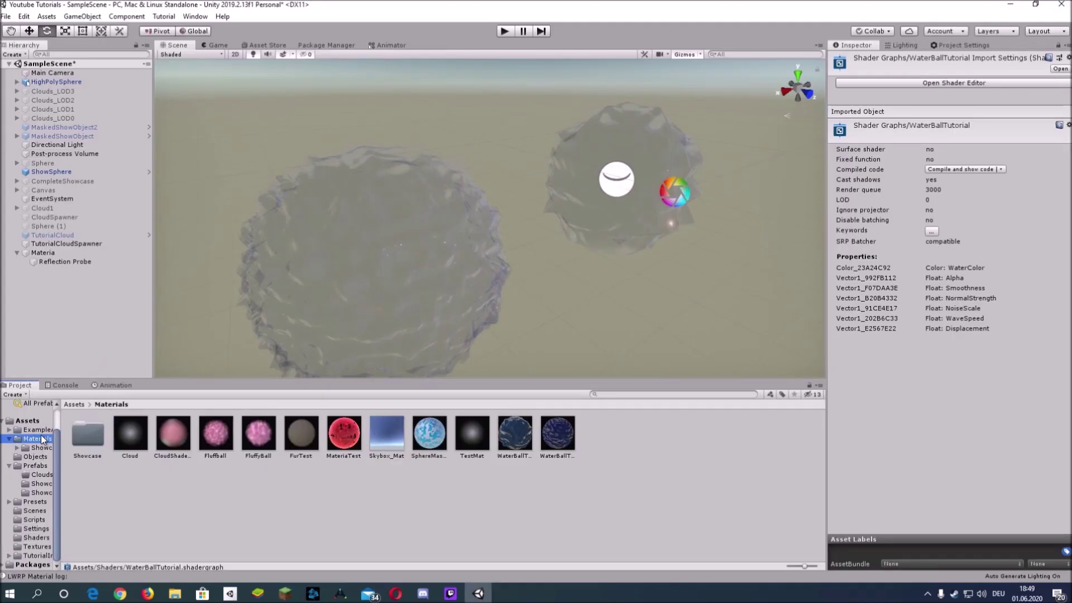
pyautogui.keyDown('alt'); pyautogui.moveTo(629, 288); pyautogui.dragTo(550, 285); pyautogui.keyUp('alt')
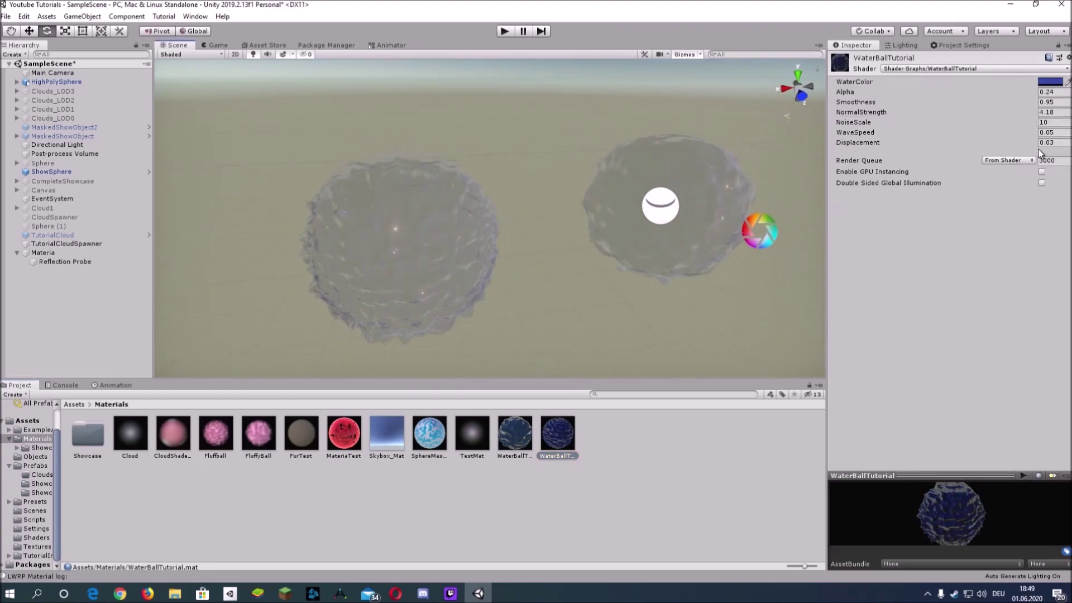
pyautogui.click(1053, 142)
pyautogui.write('0.02')
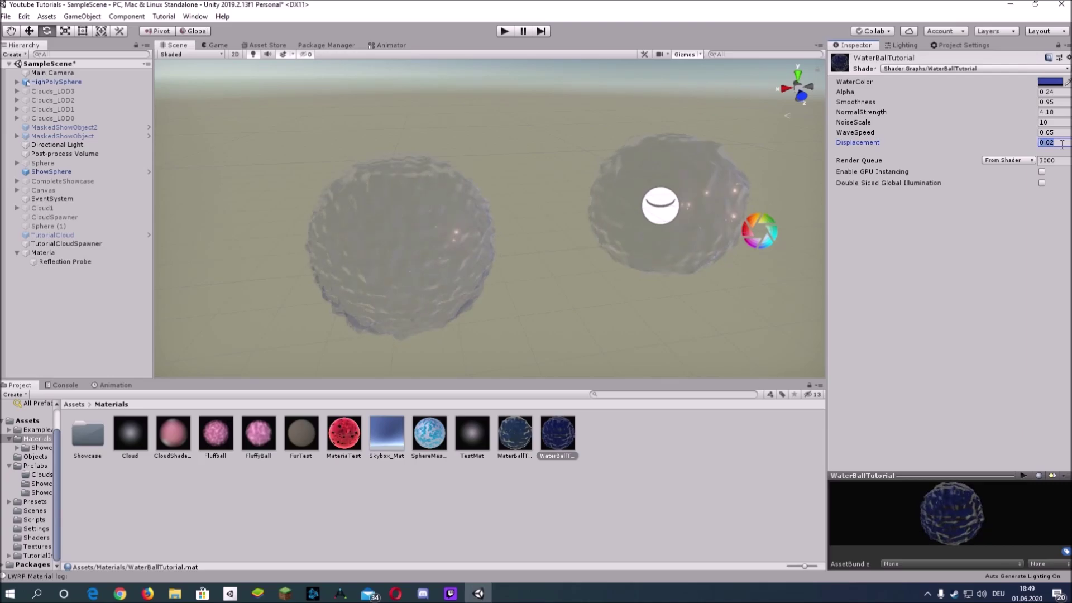
pyautogui.hotkey('ctrl', 'p')
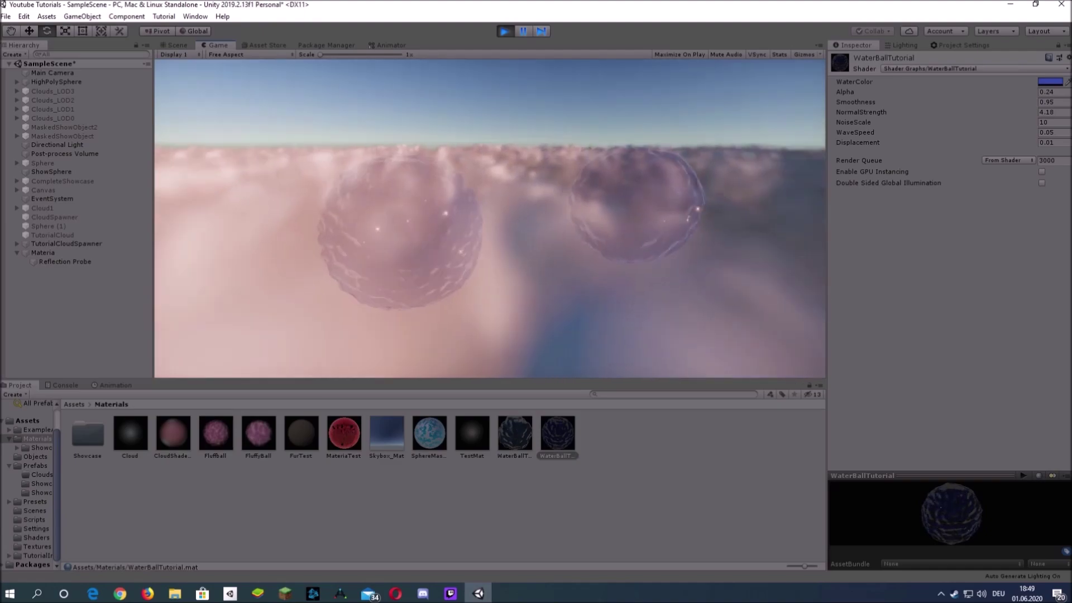
# Darken the WaterColor and adjust the material's Alpha.
pyautogui.click(1049, 82)
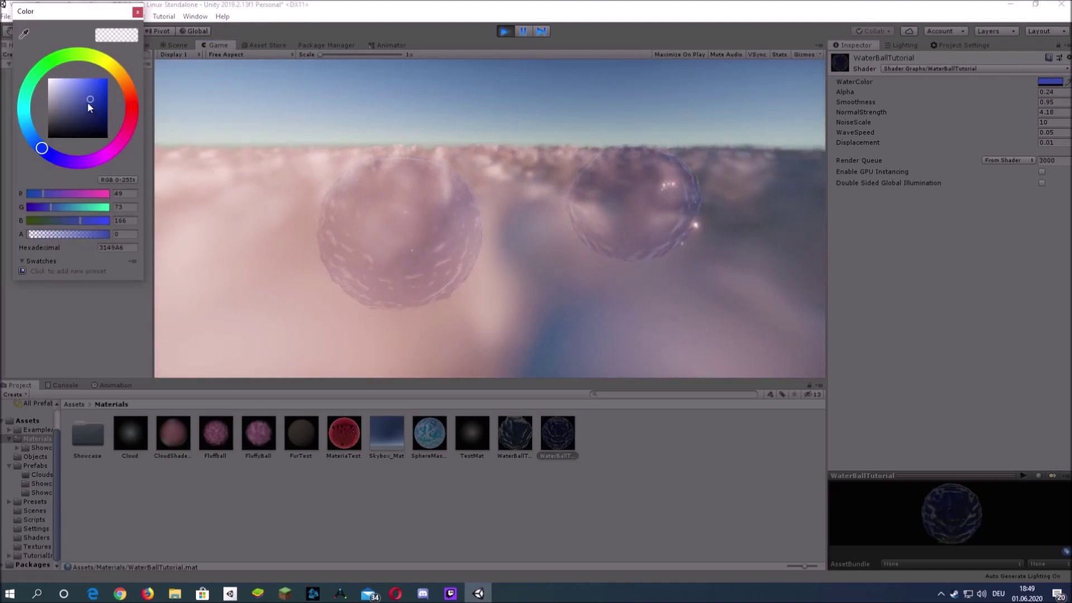
pyautogui.moveTo(88, 103); pyautogui.dragTo(79, 122)
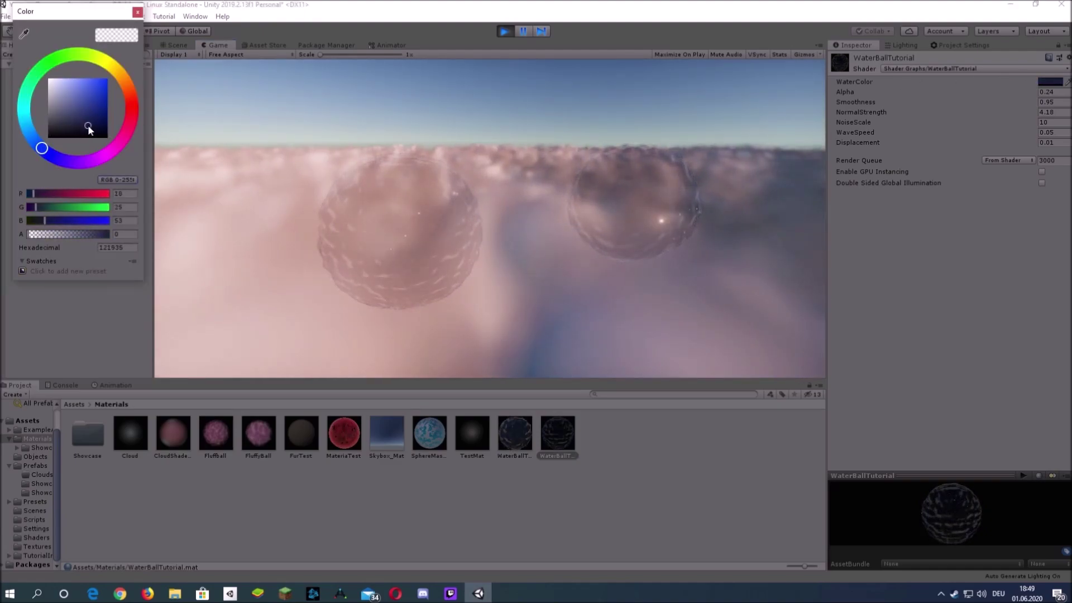
pyautogui.click(137, 12)
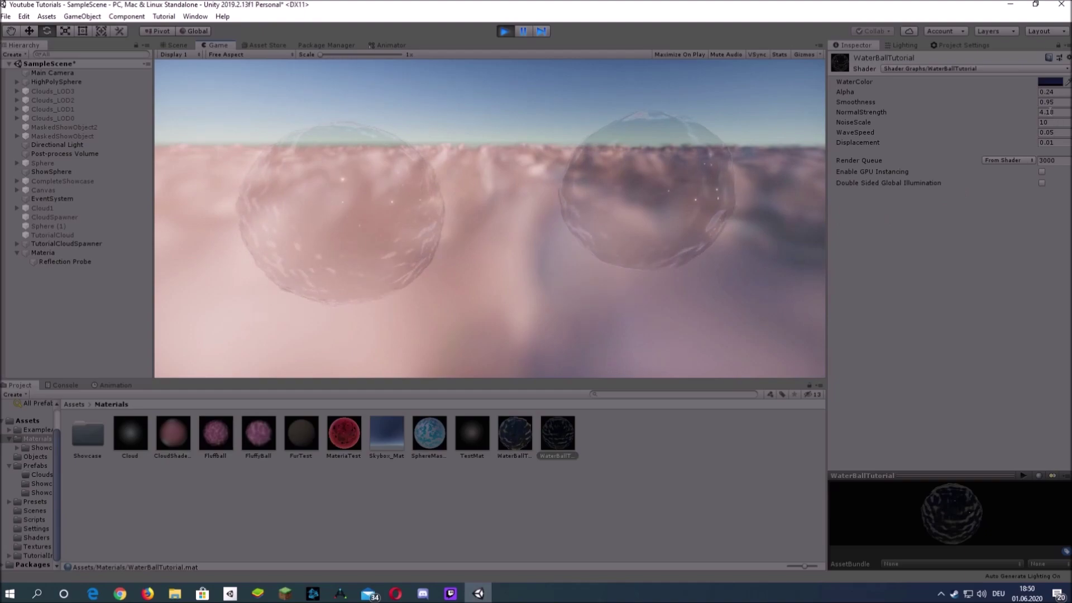
pyautogui.moveTo(1025, 90); pyautogui.dragTo(1032, 91)
# Shift the WaterColor to a stronger blue, 003866.
pyautogui.click(1051, 82)
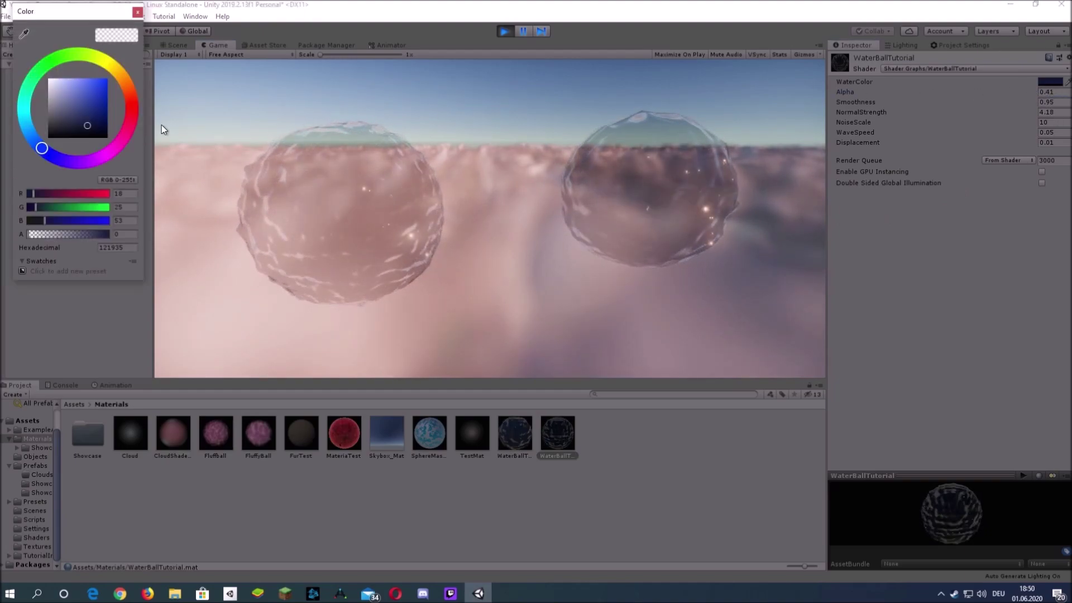
pyautogui.moveTo(101, 118); pyautogui.dragTo(119, 110)
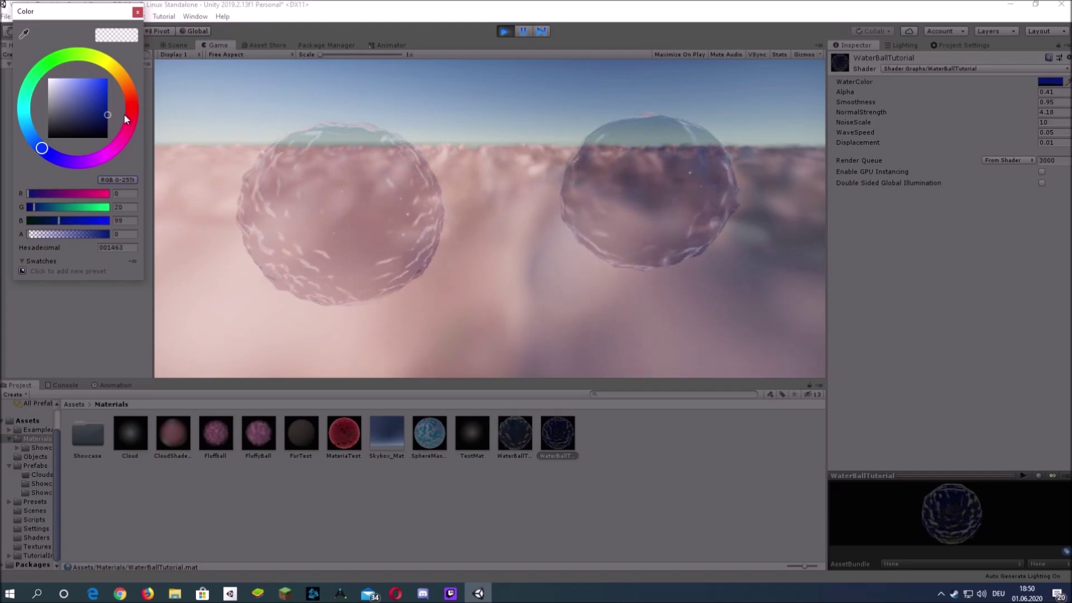
pyautogui.moveTo(41, 148); pyautogui.dragTo(33, 138)
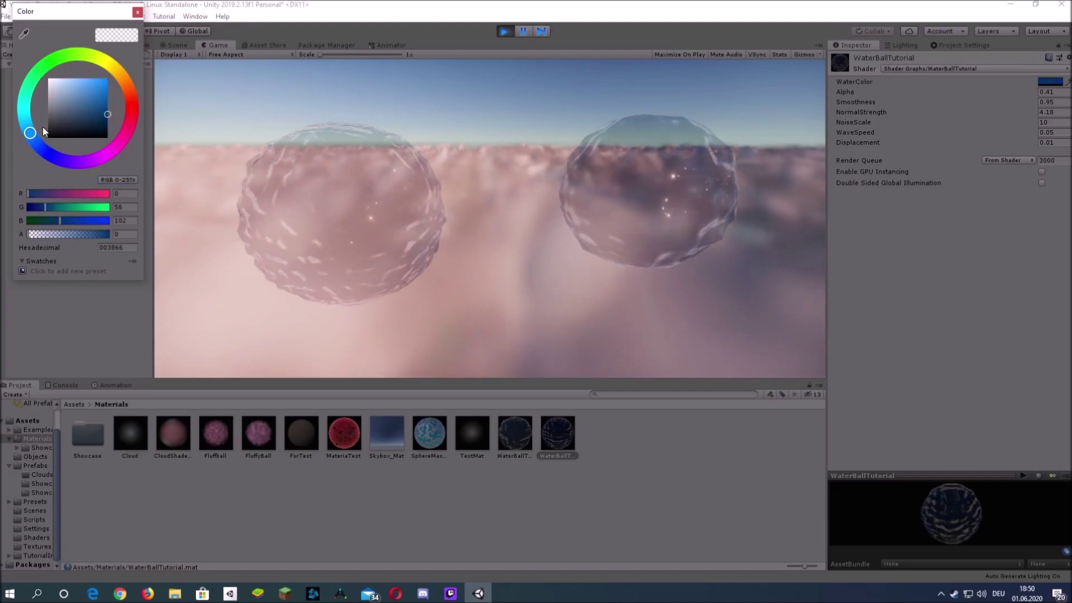
pyautogui.click(140, 12)
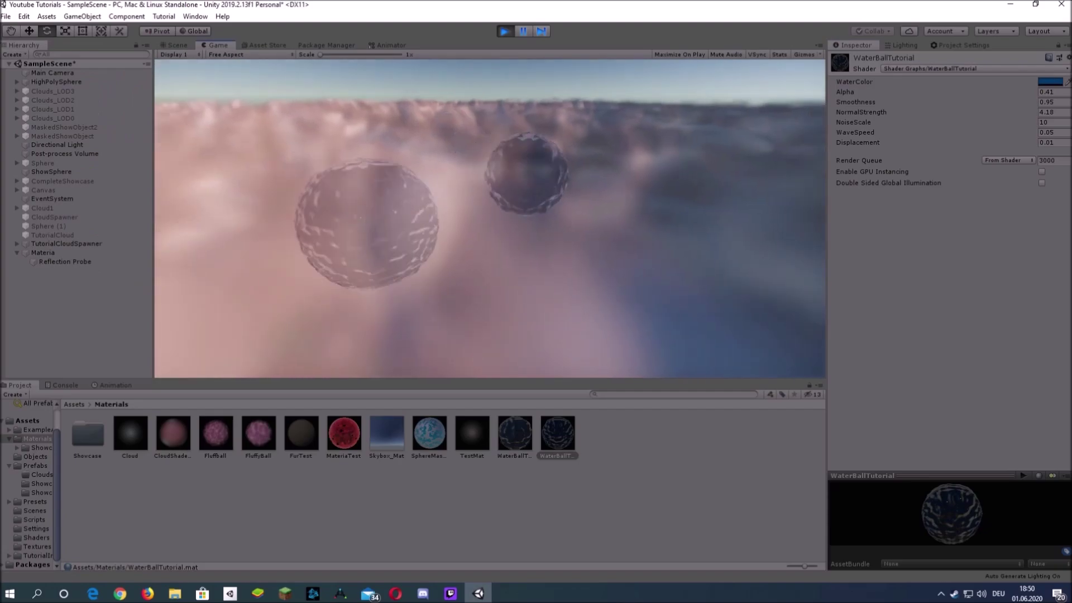